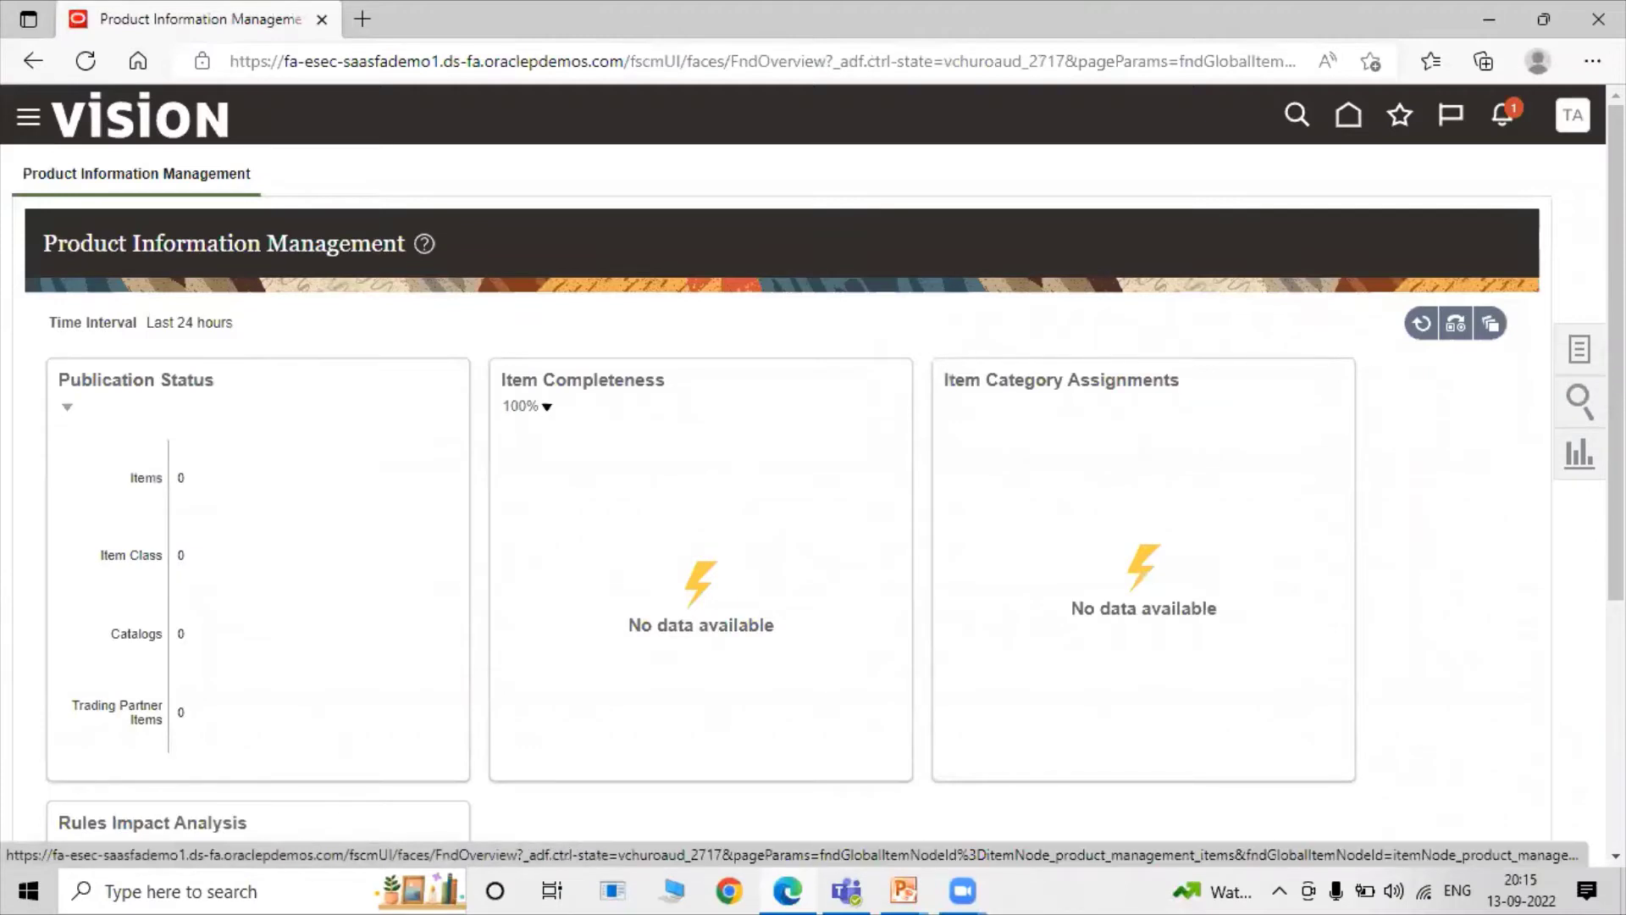
Start a new item in organization TATA_ITEM_MASTER with item class TATA STEEL BEARING and the ATO Item template.
left_click(1579, 348)
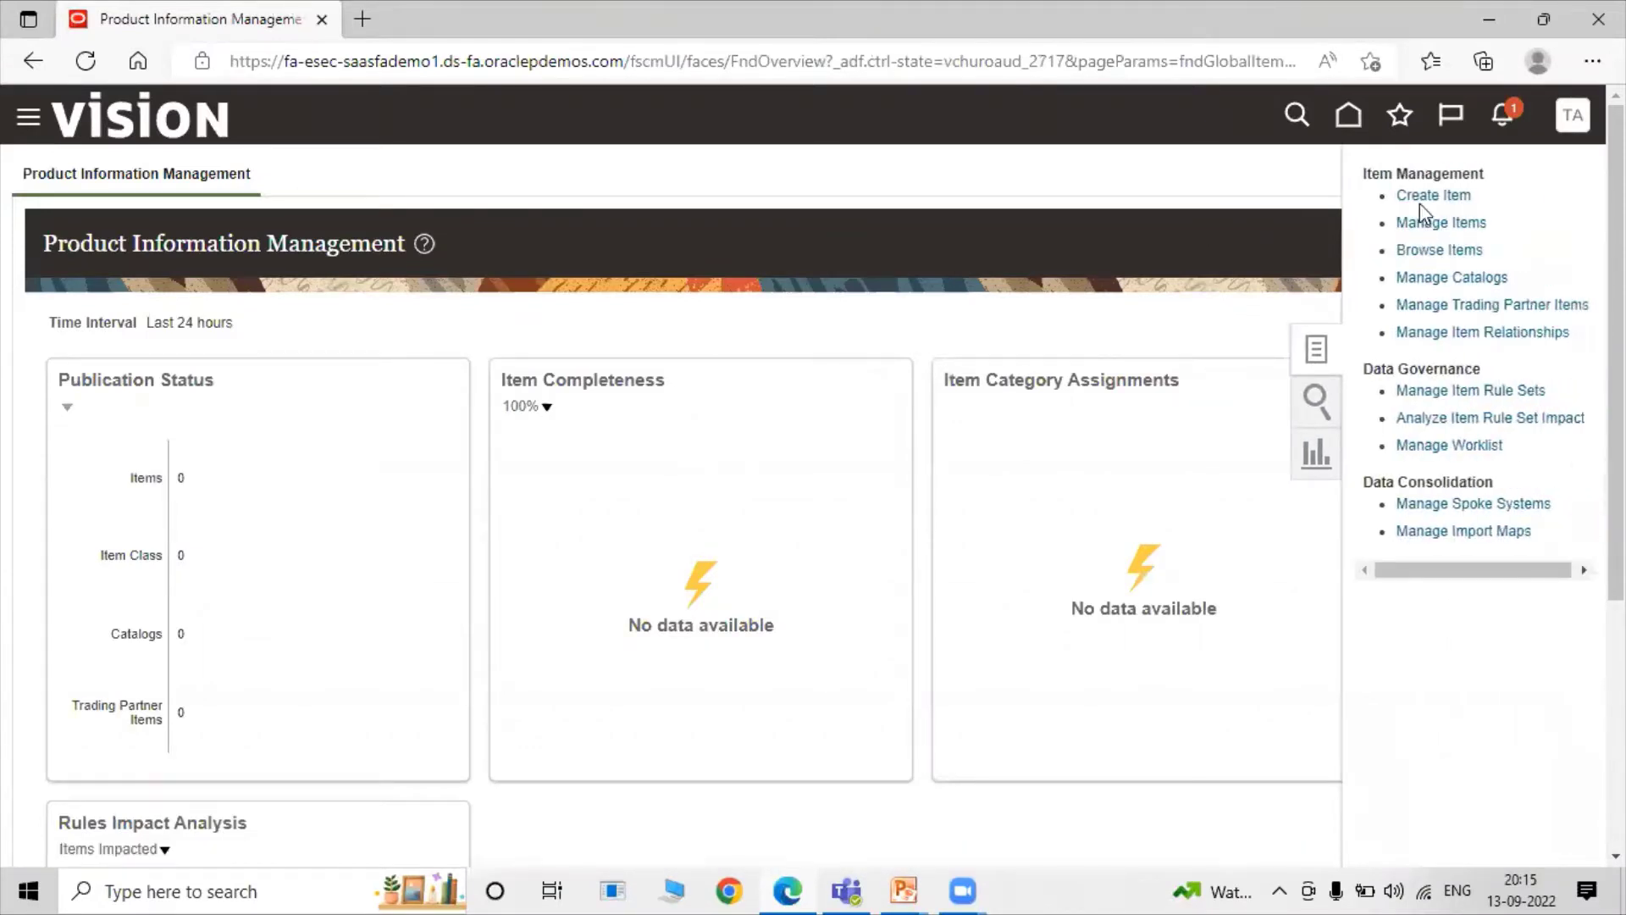
left_click(1419, 195)
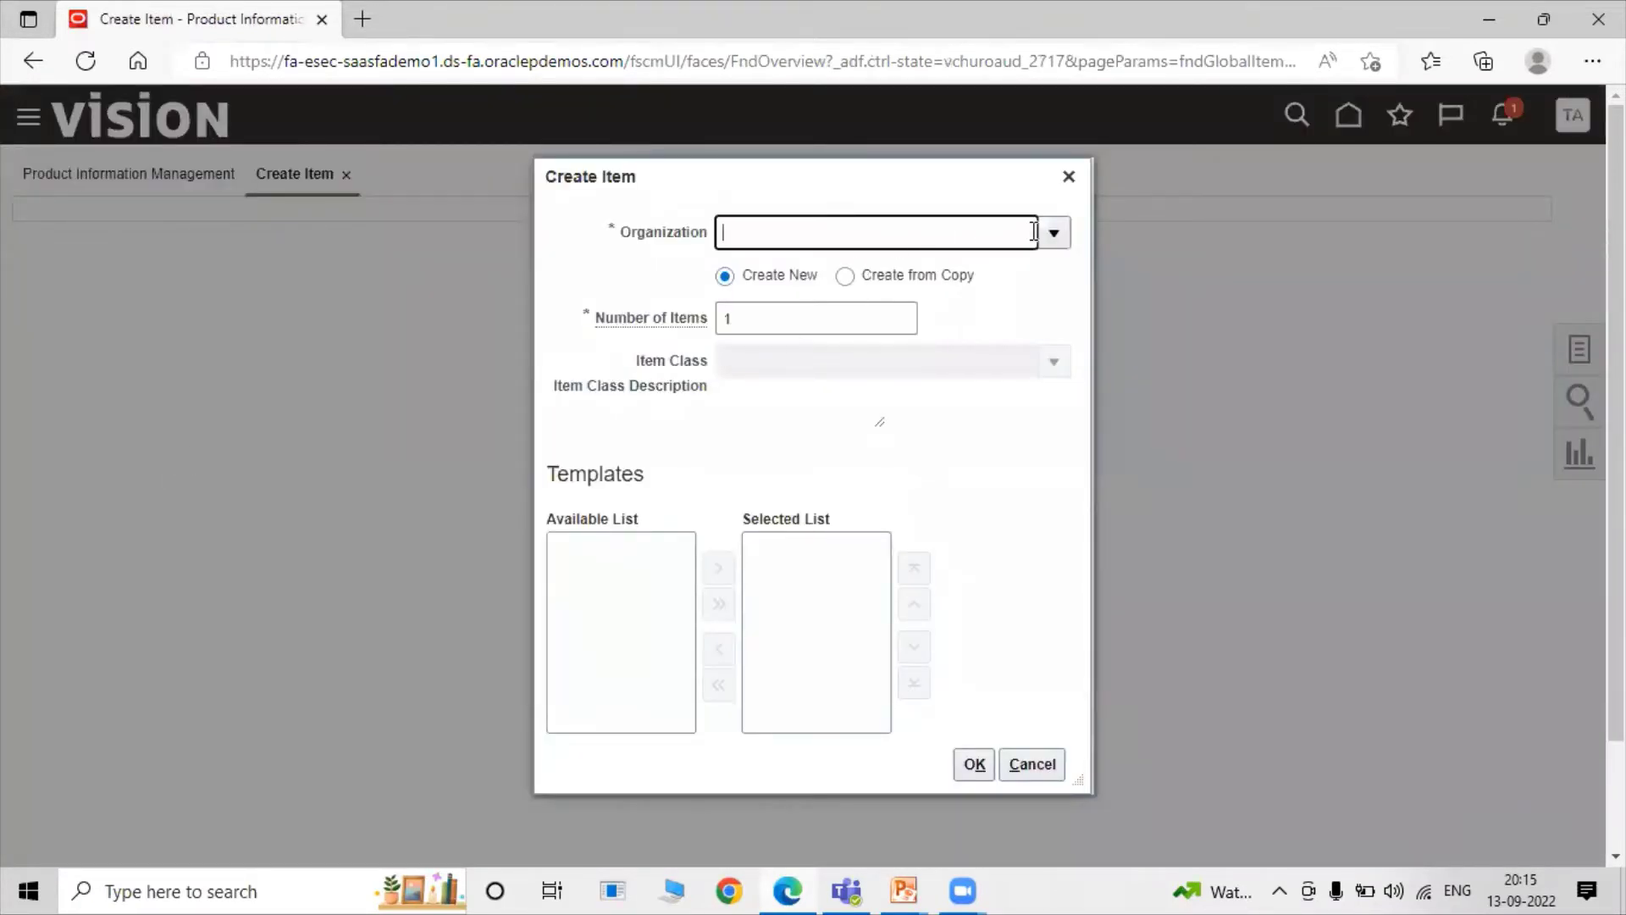
left_click(1054, 233)
left_click(856, 273)
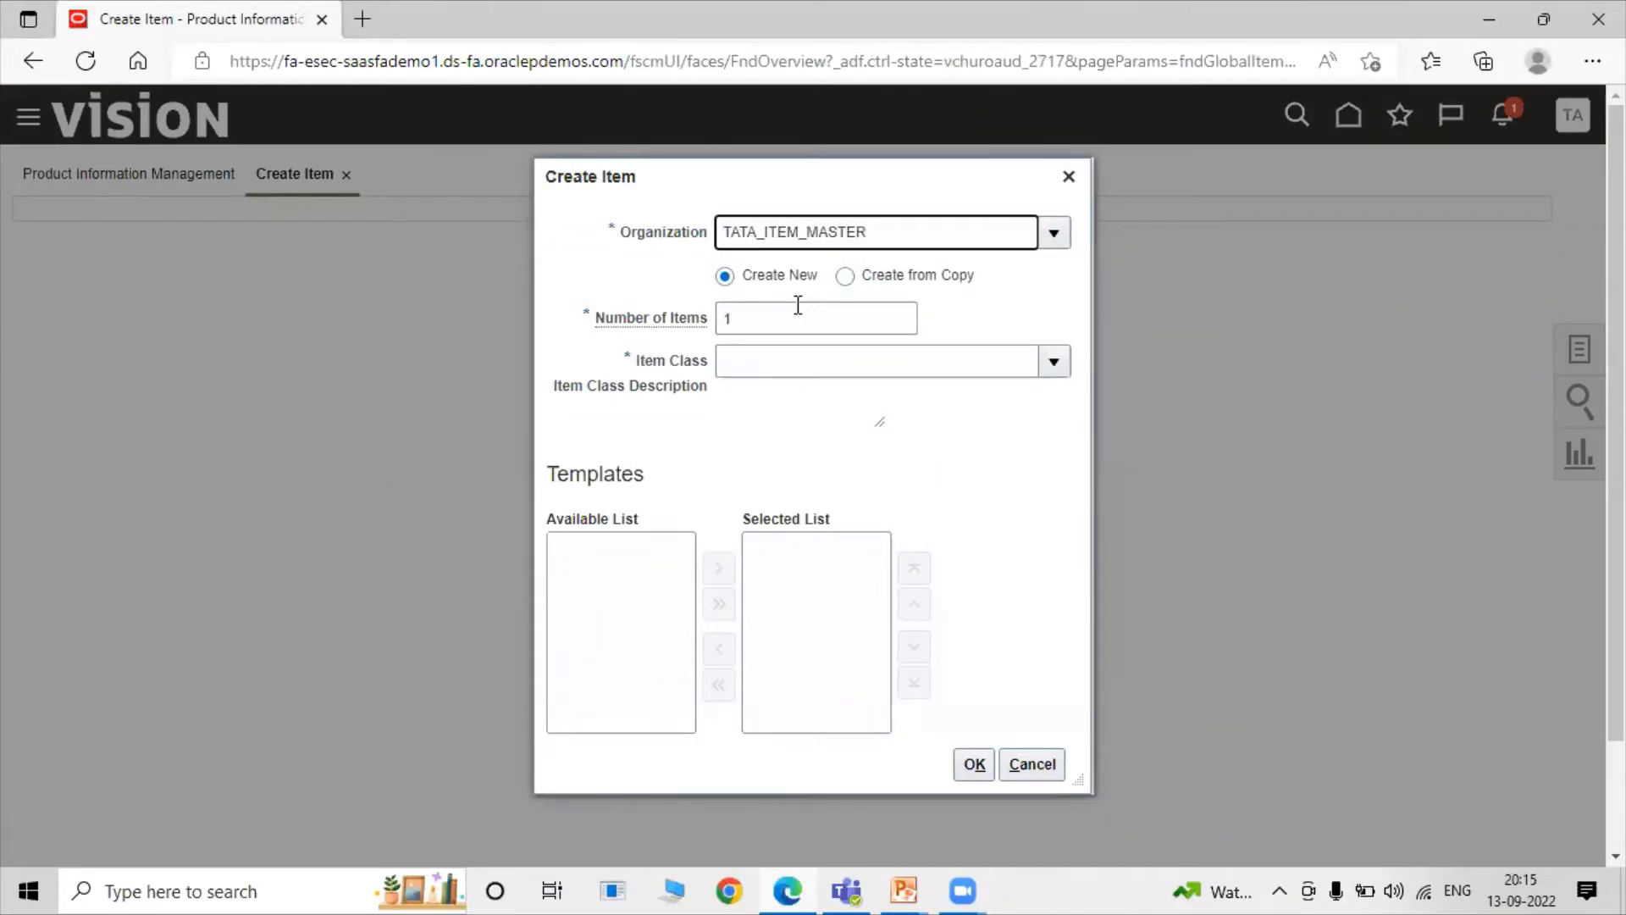
left_click(1054, 365)
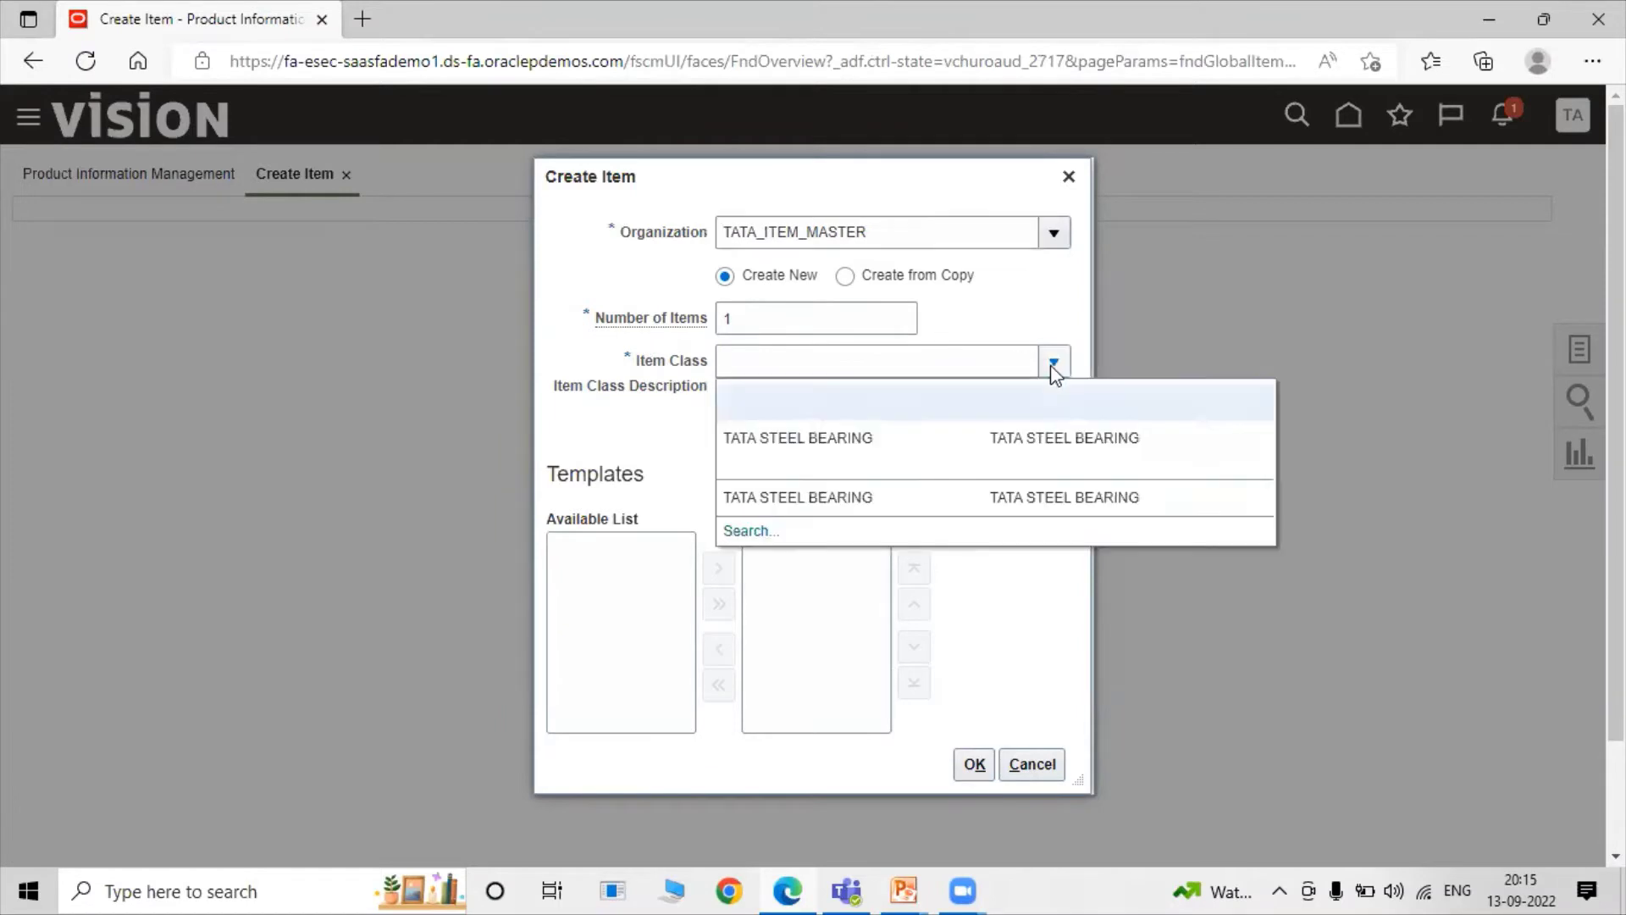
left_click(810, 437)
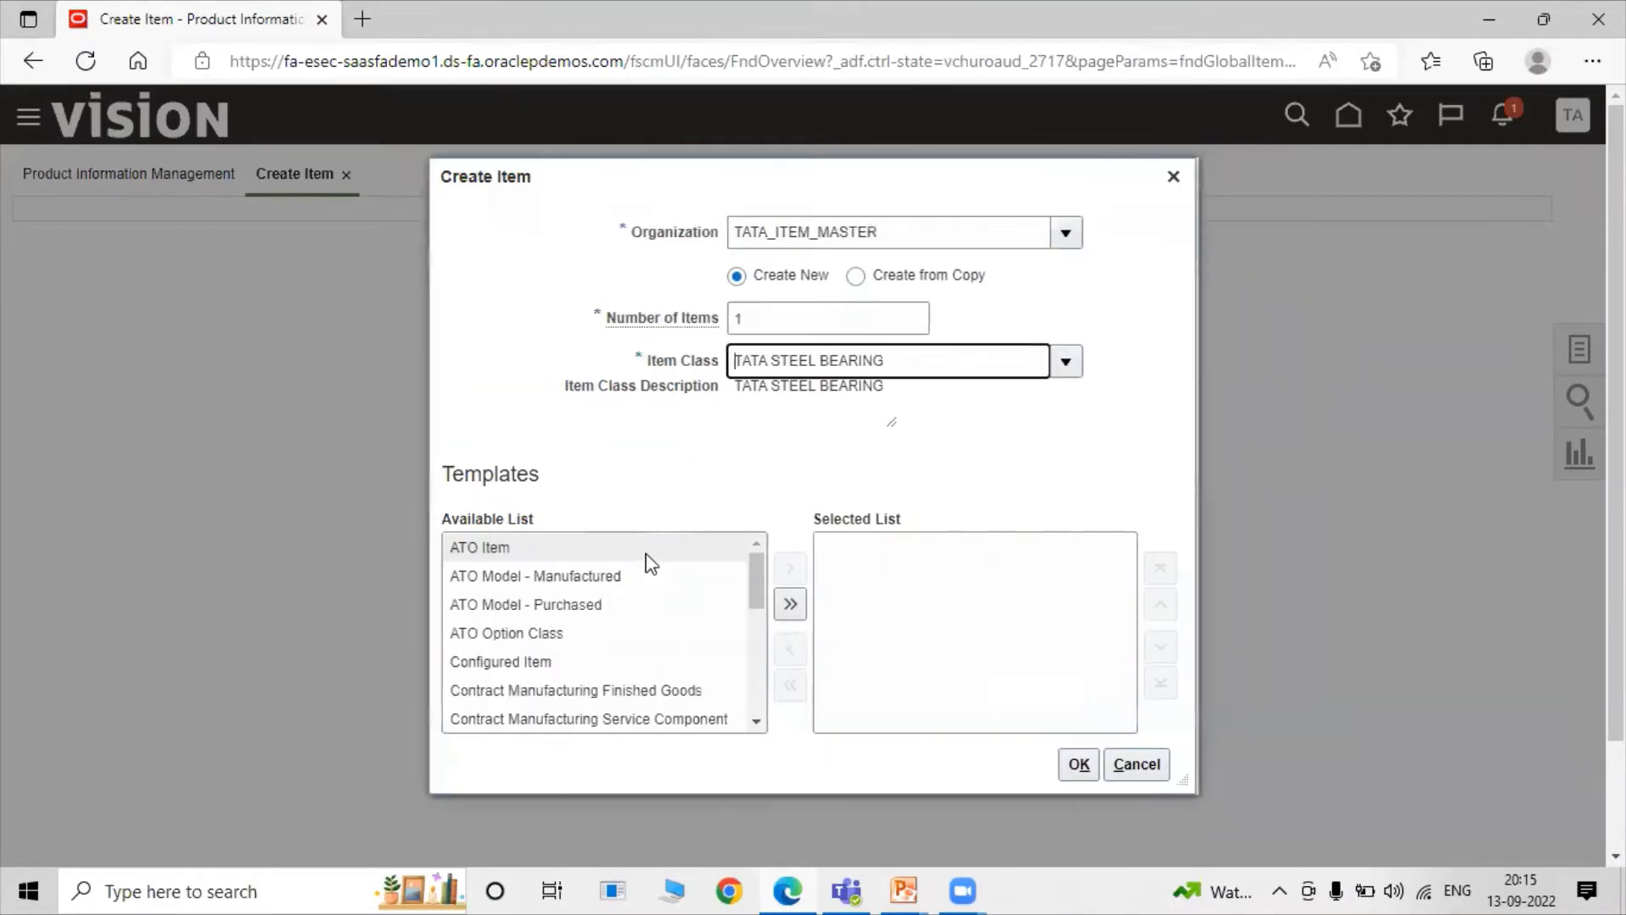
left_click(783, 572)
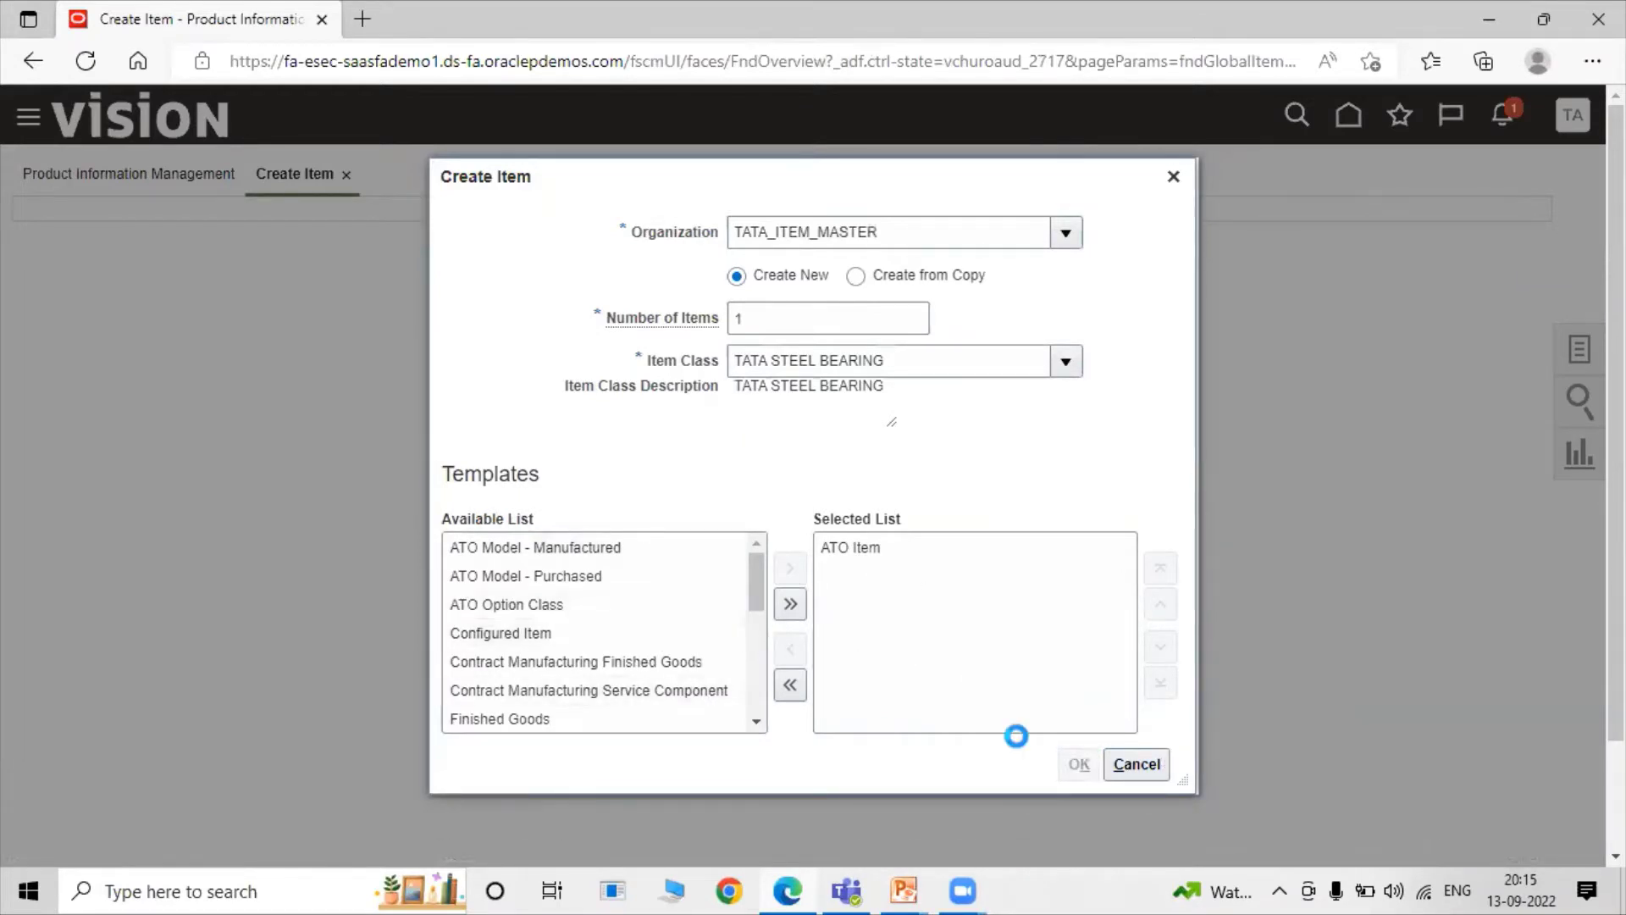
left_click(1078, 763)
Enter the item description Roller Bearing 01, with item status Active and lifecycle phase Design.
left_click(1041, 437)
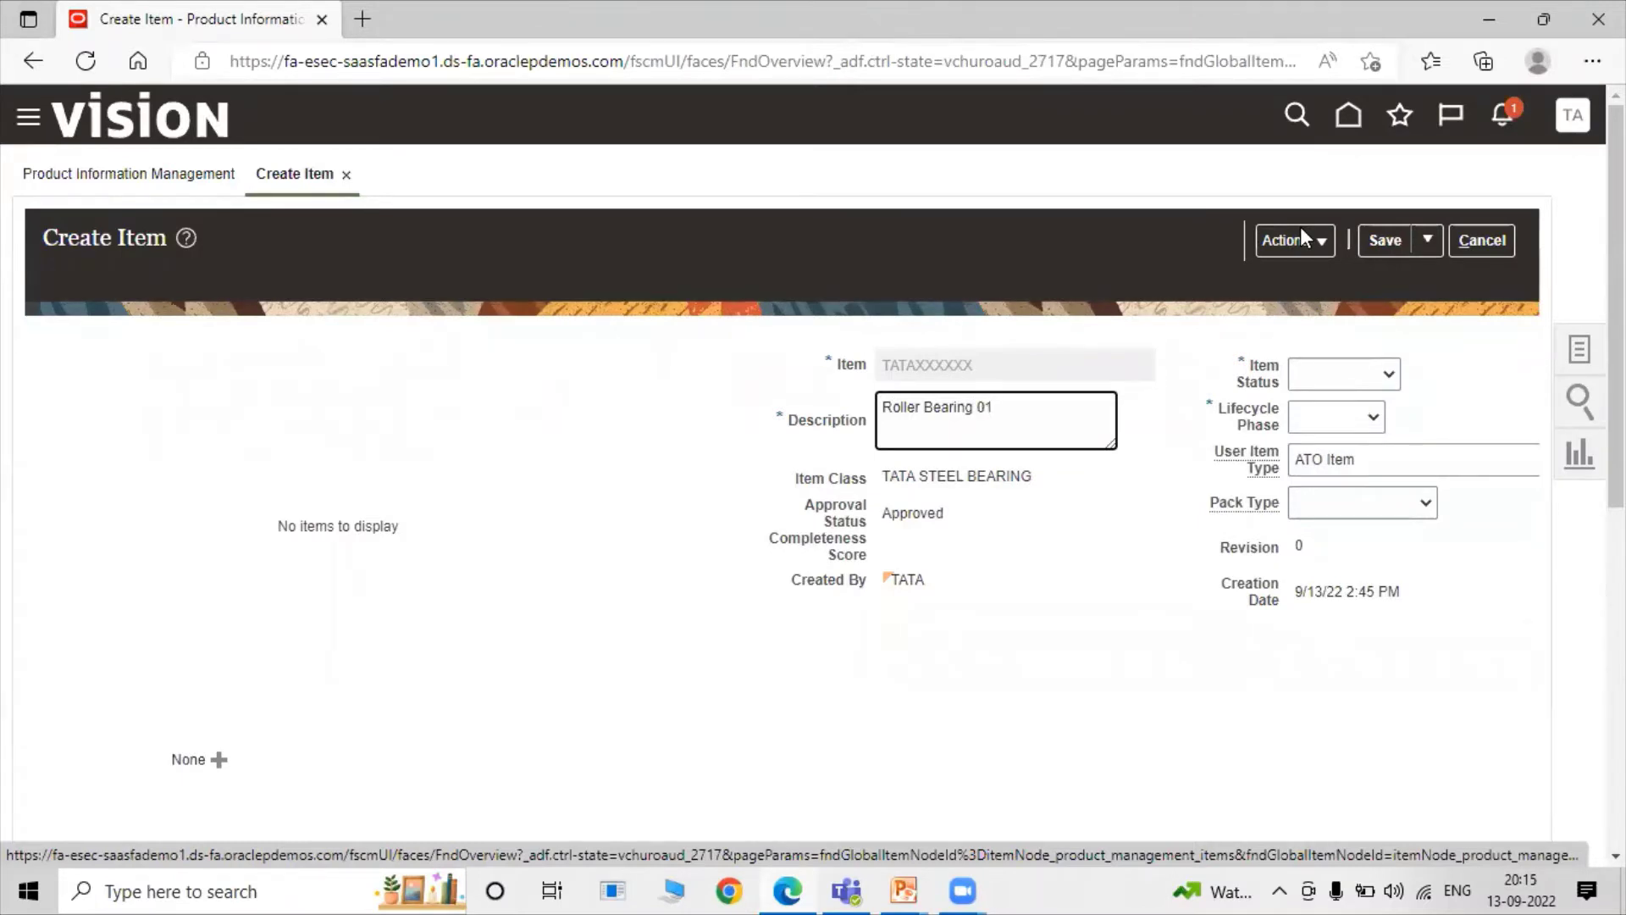
left_click(598, 506)
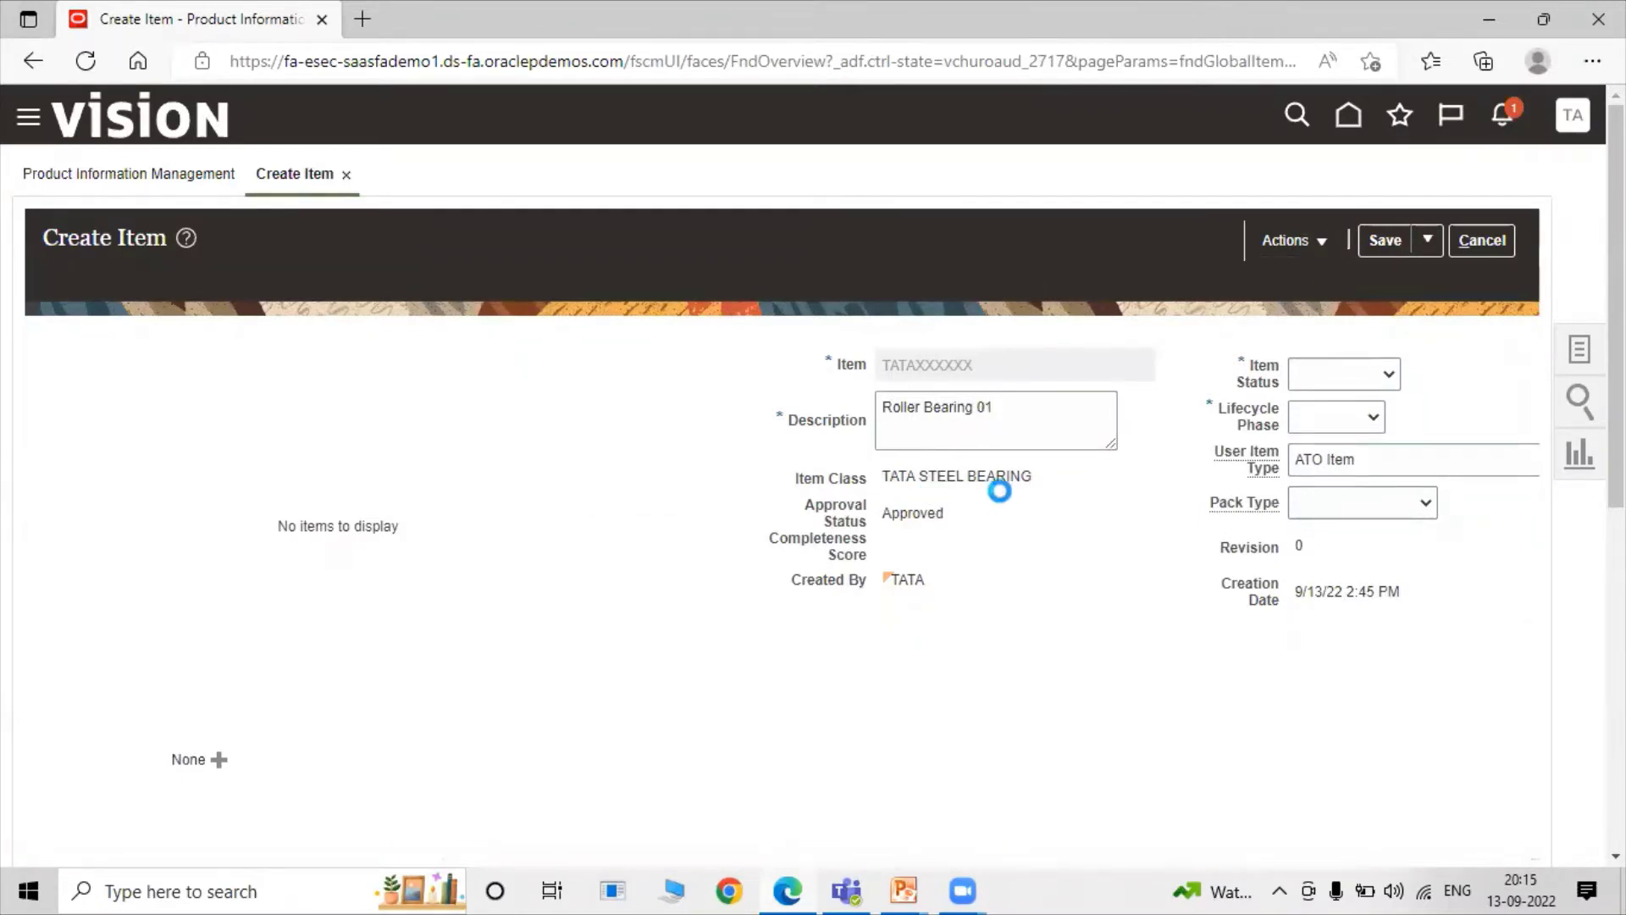
left_click(1314, 376)
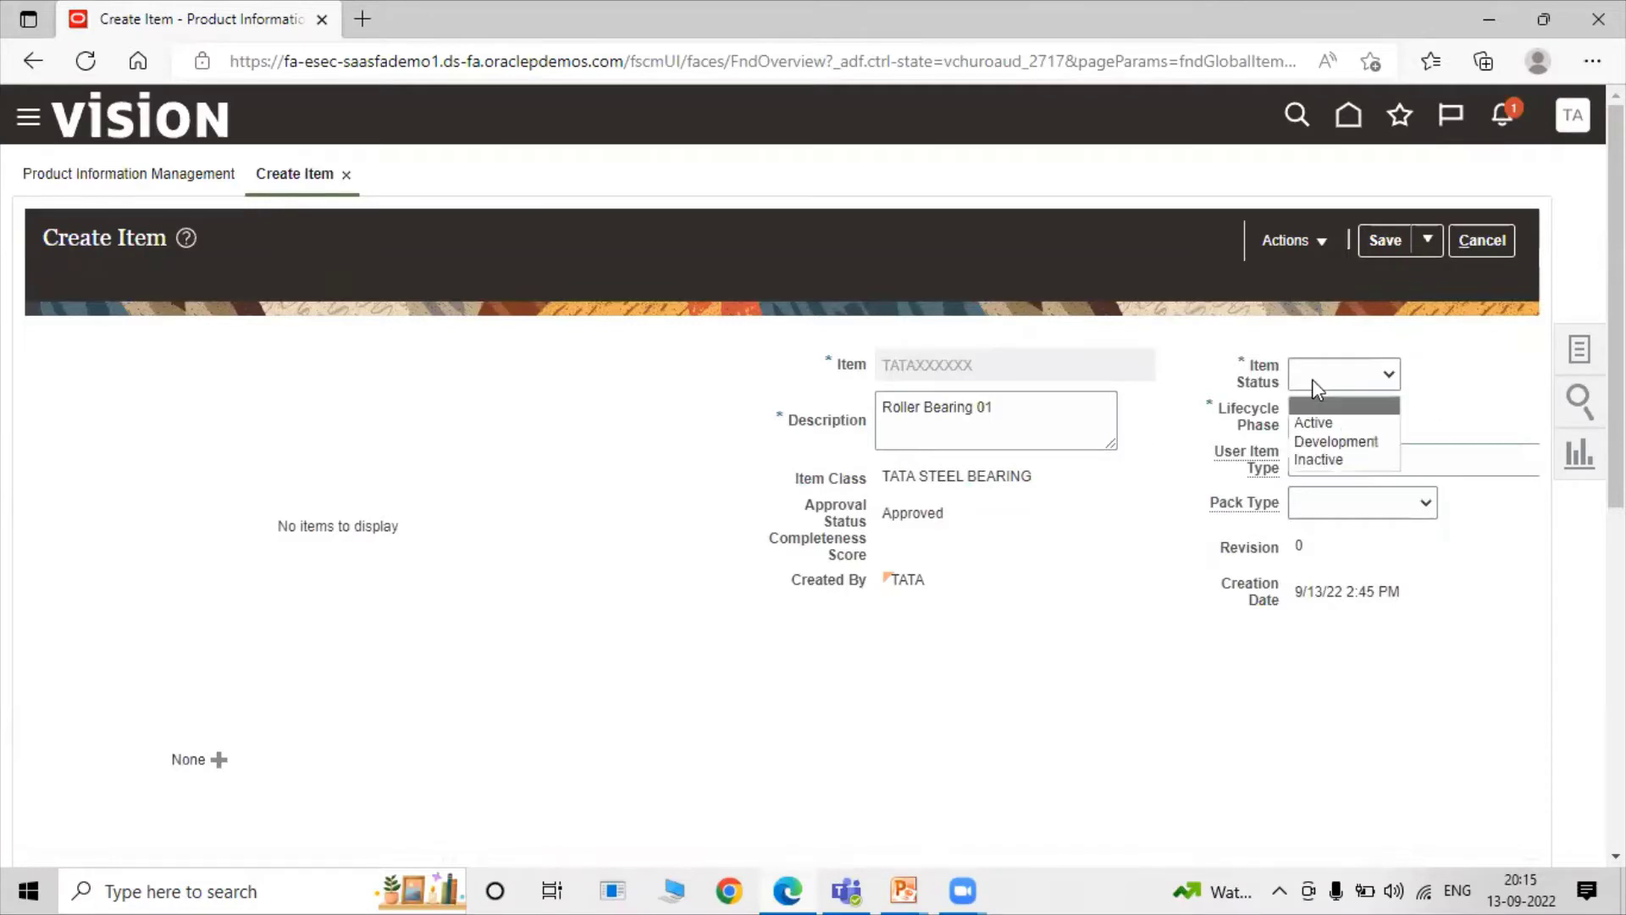
left_click(1326, 415)
left_click(1332, 423)
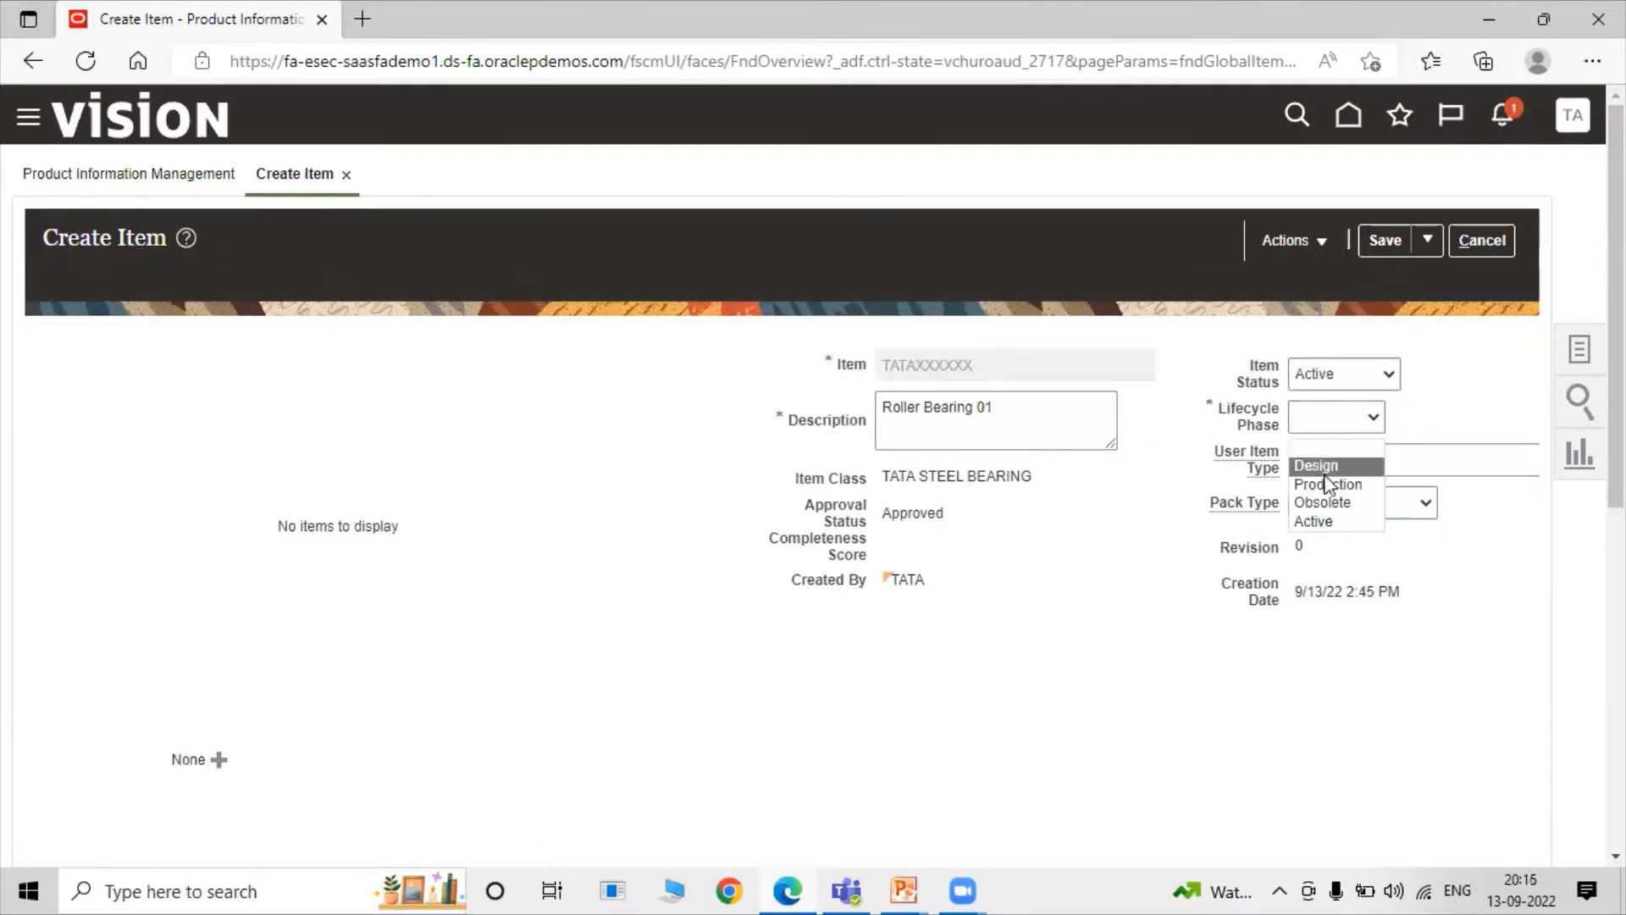
left_click(1326, 465)
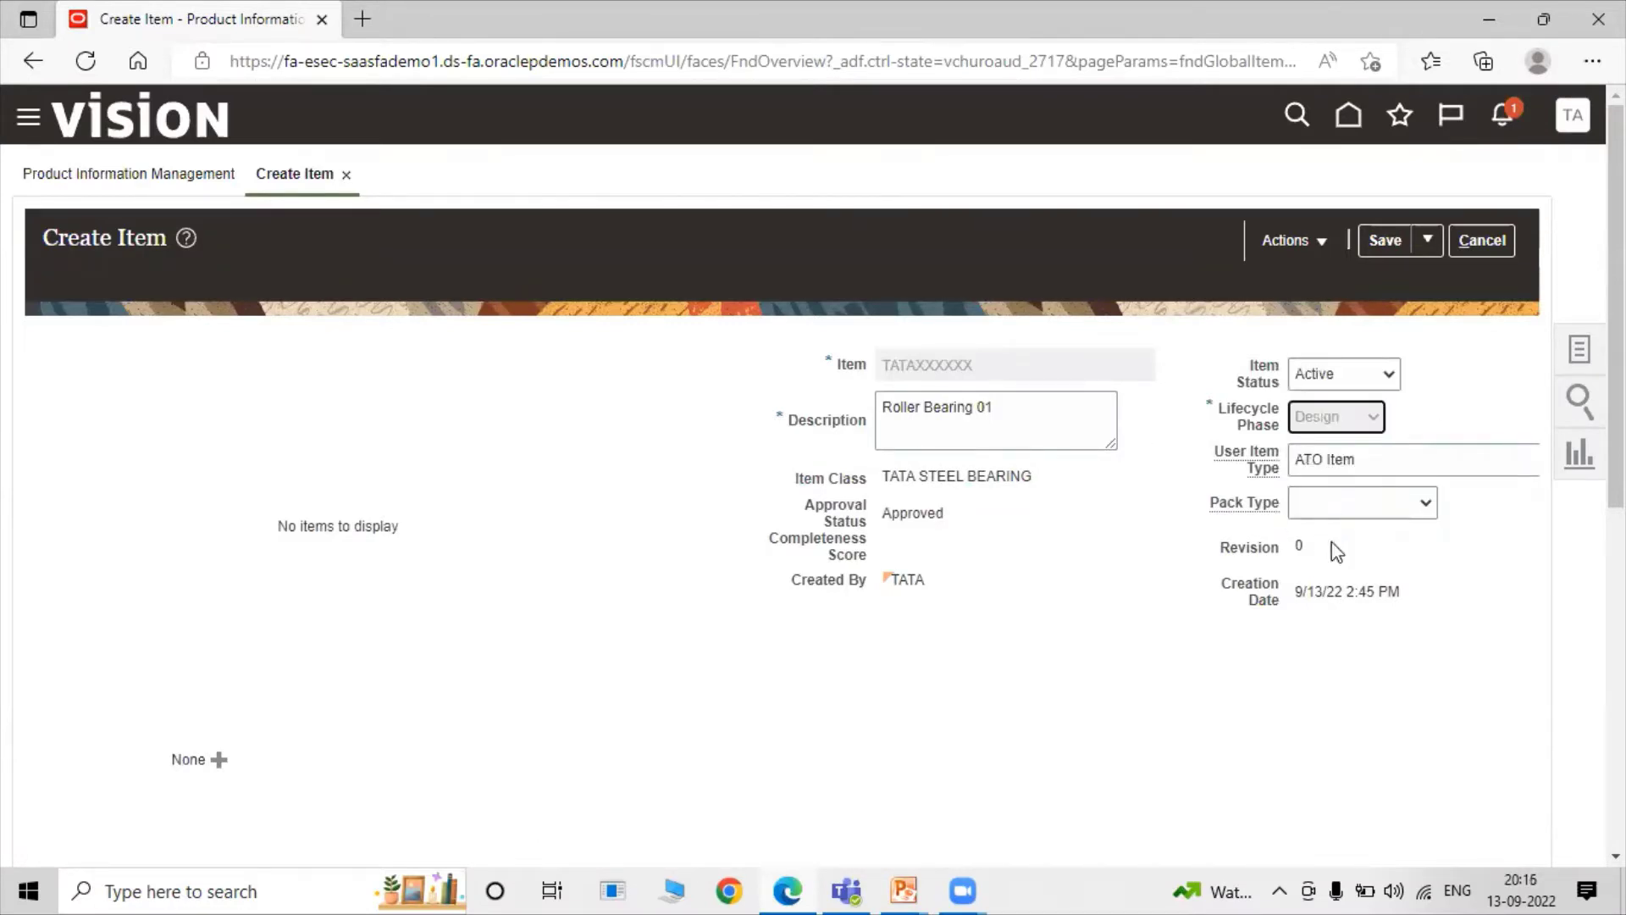
Set the item's mandatory primary unit of measure to Ea.
scroll(968, 518, "down", 3)
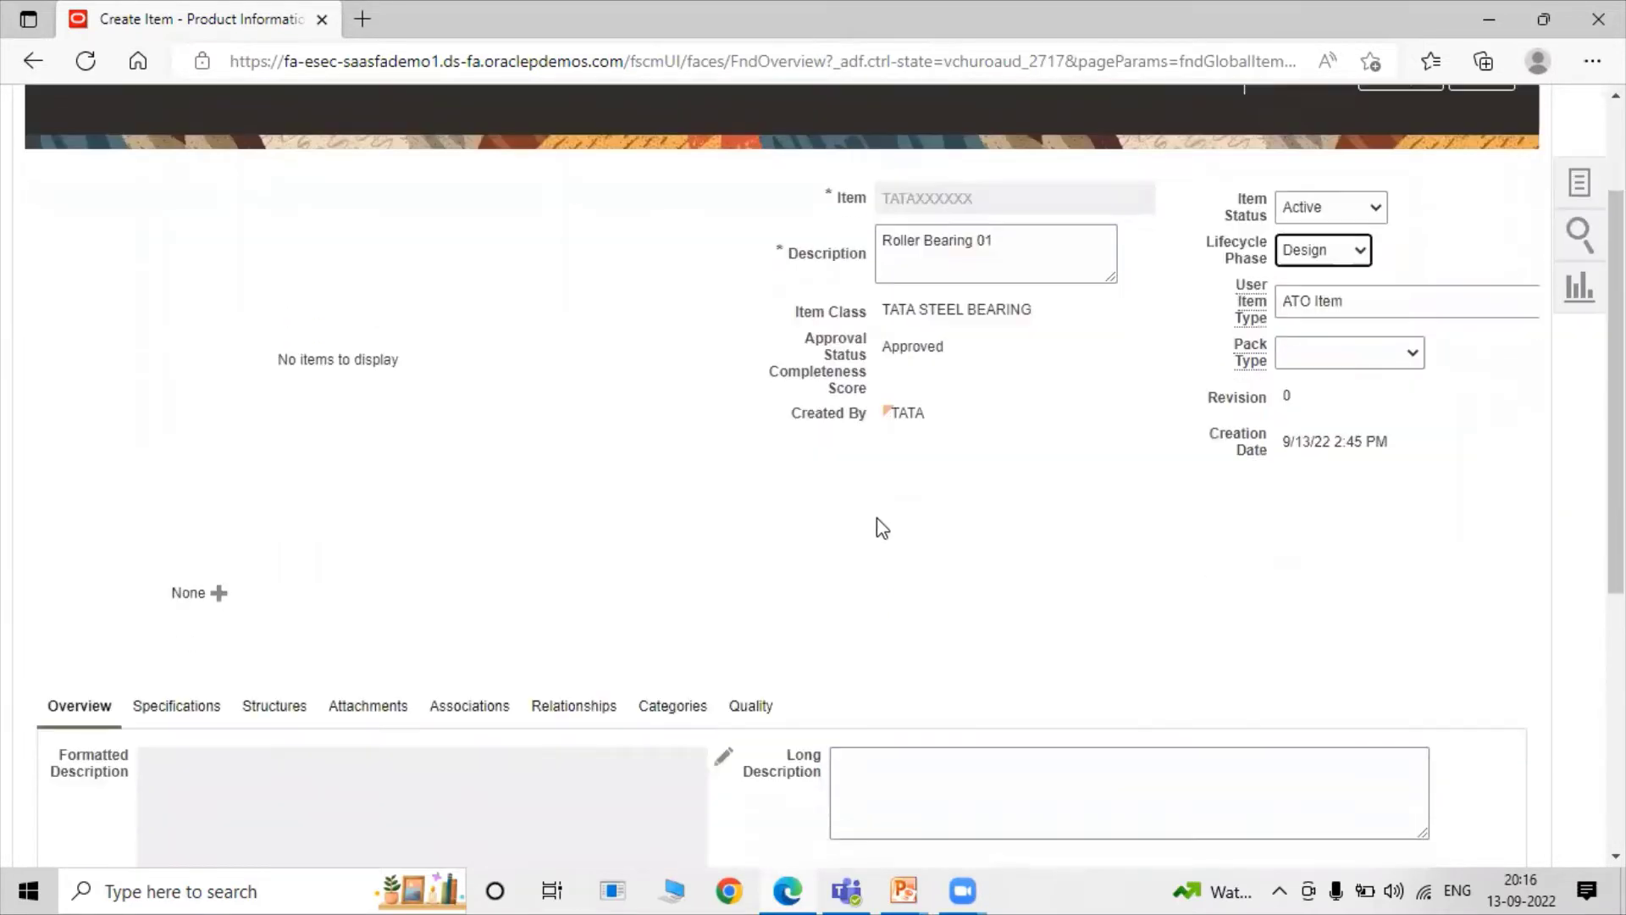
scroll(878, 523, "down", 3)
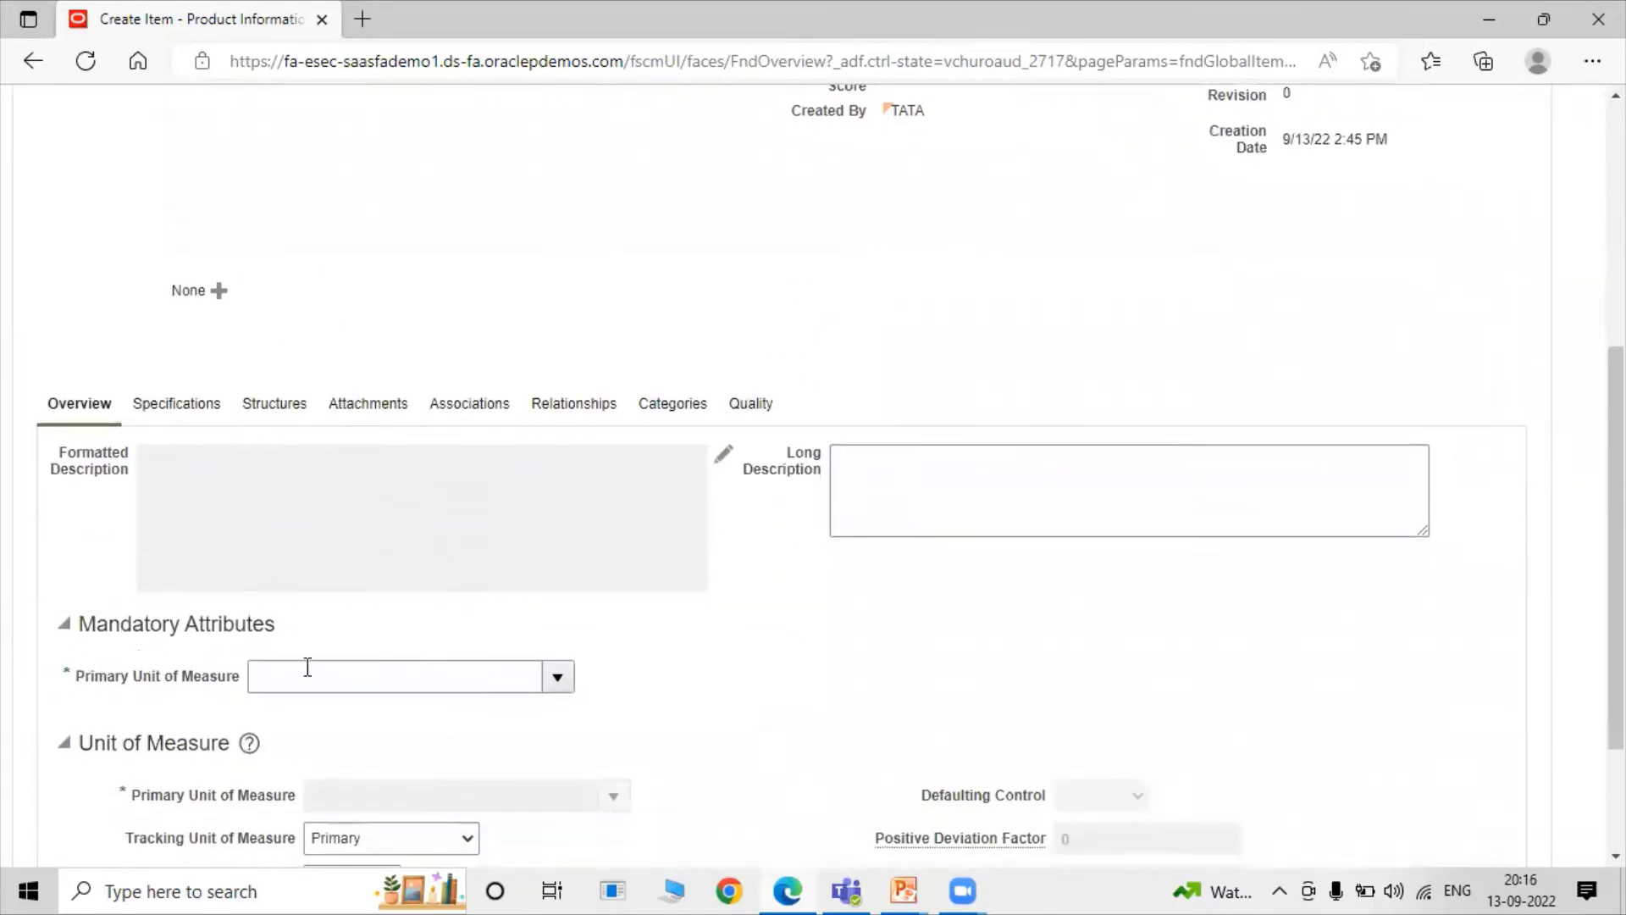
scroll(664, 675, "down", 2)
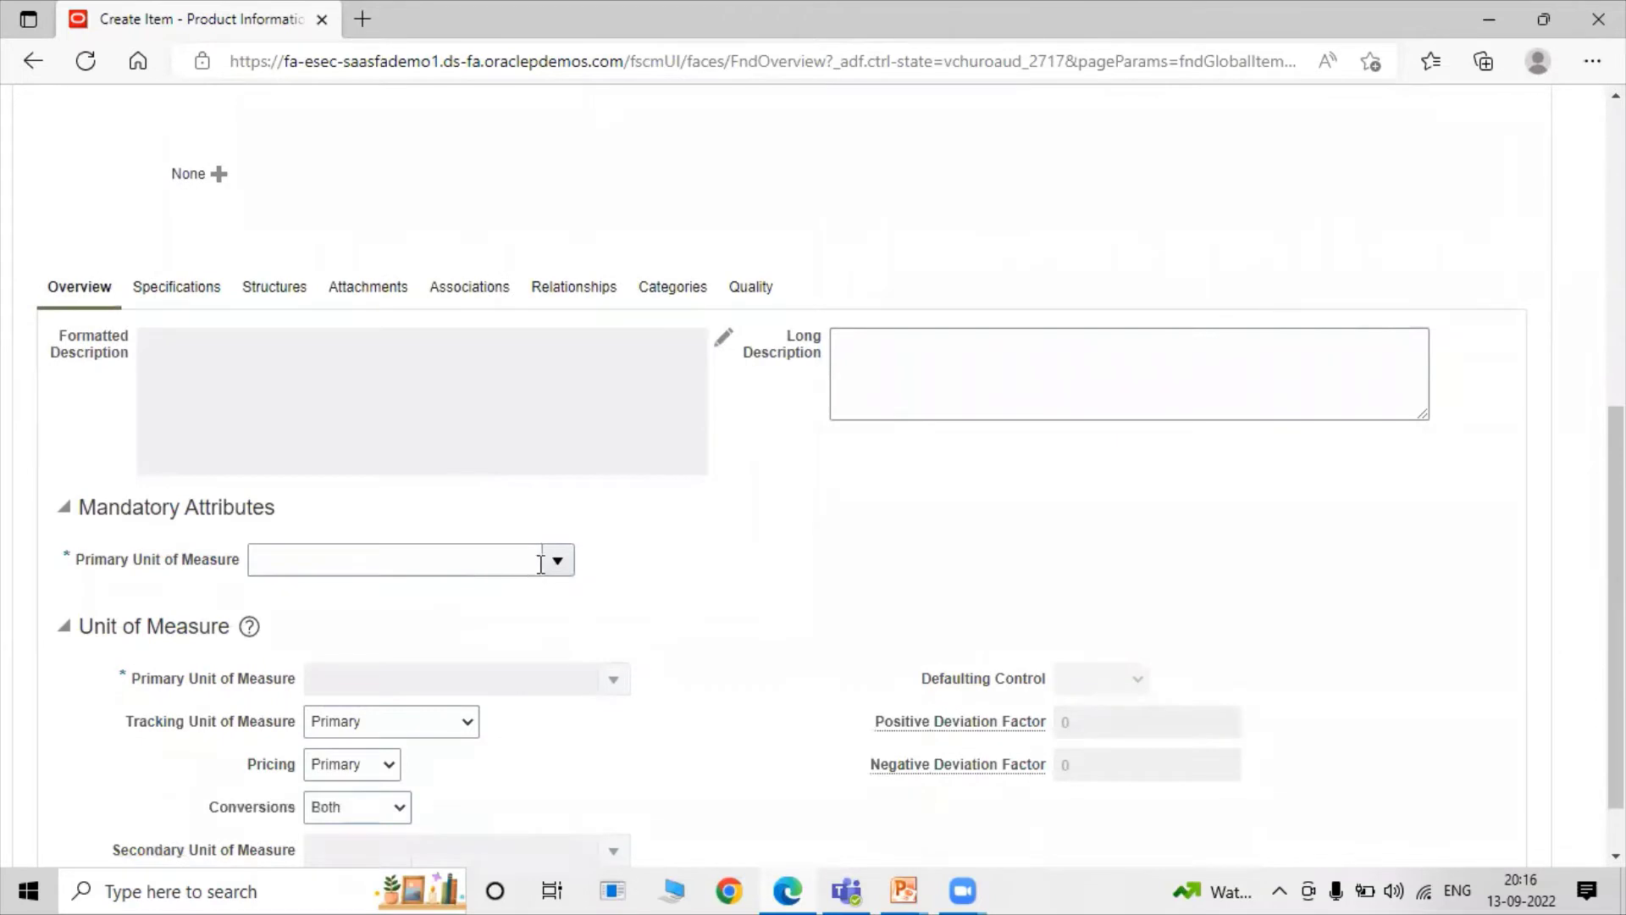
left_click(559, 562)
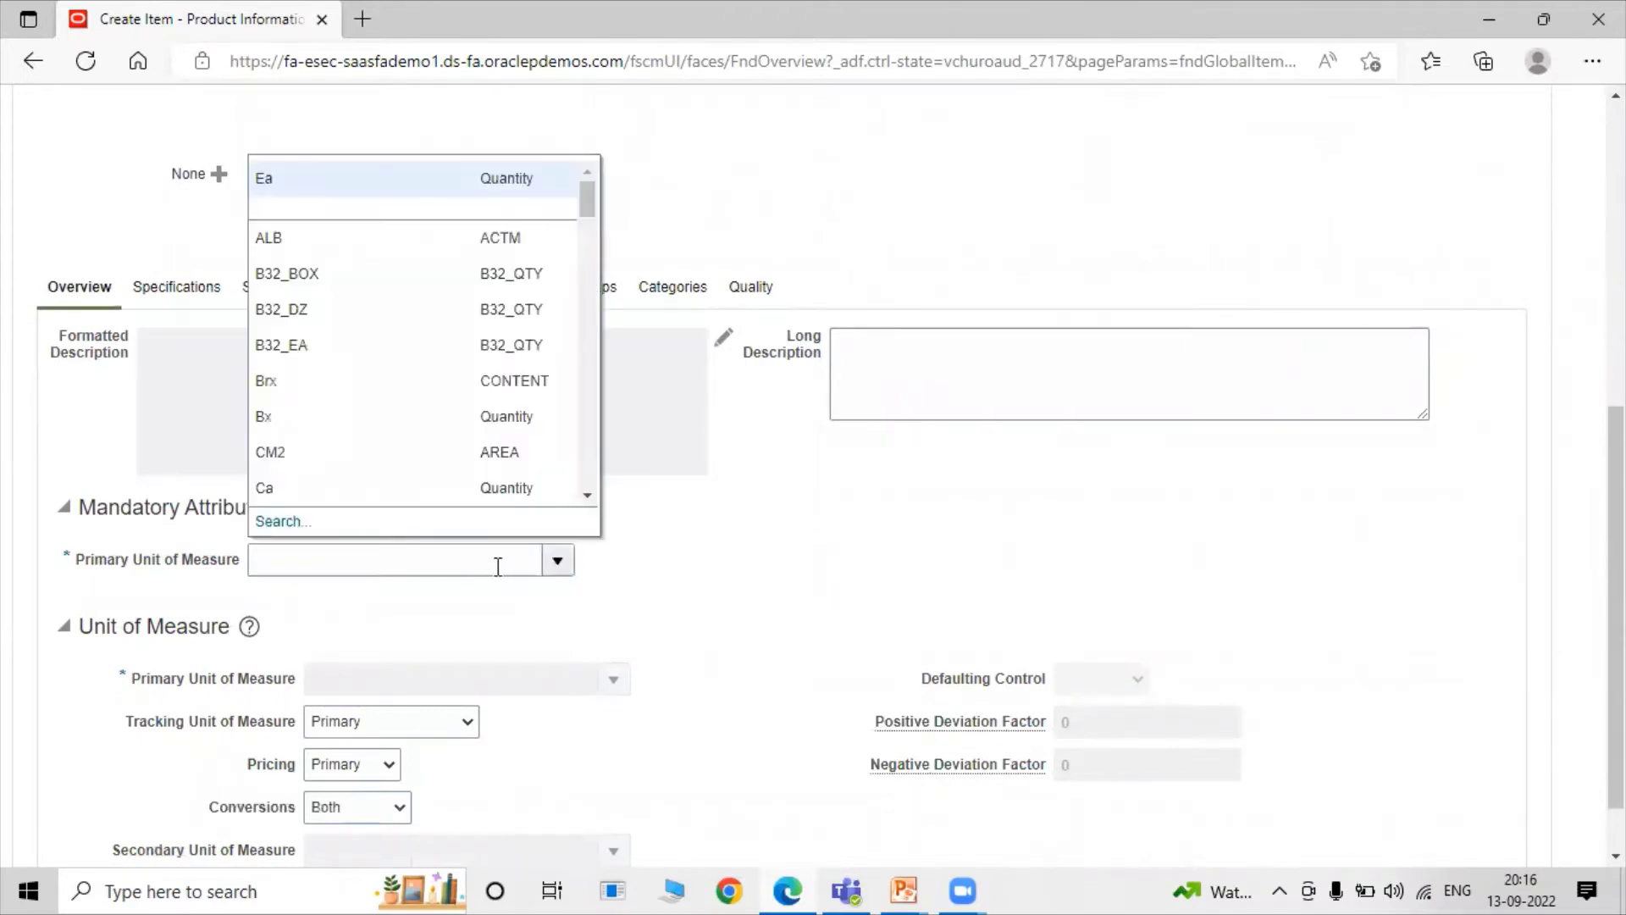
left_click(373, 177)
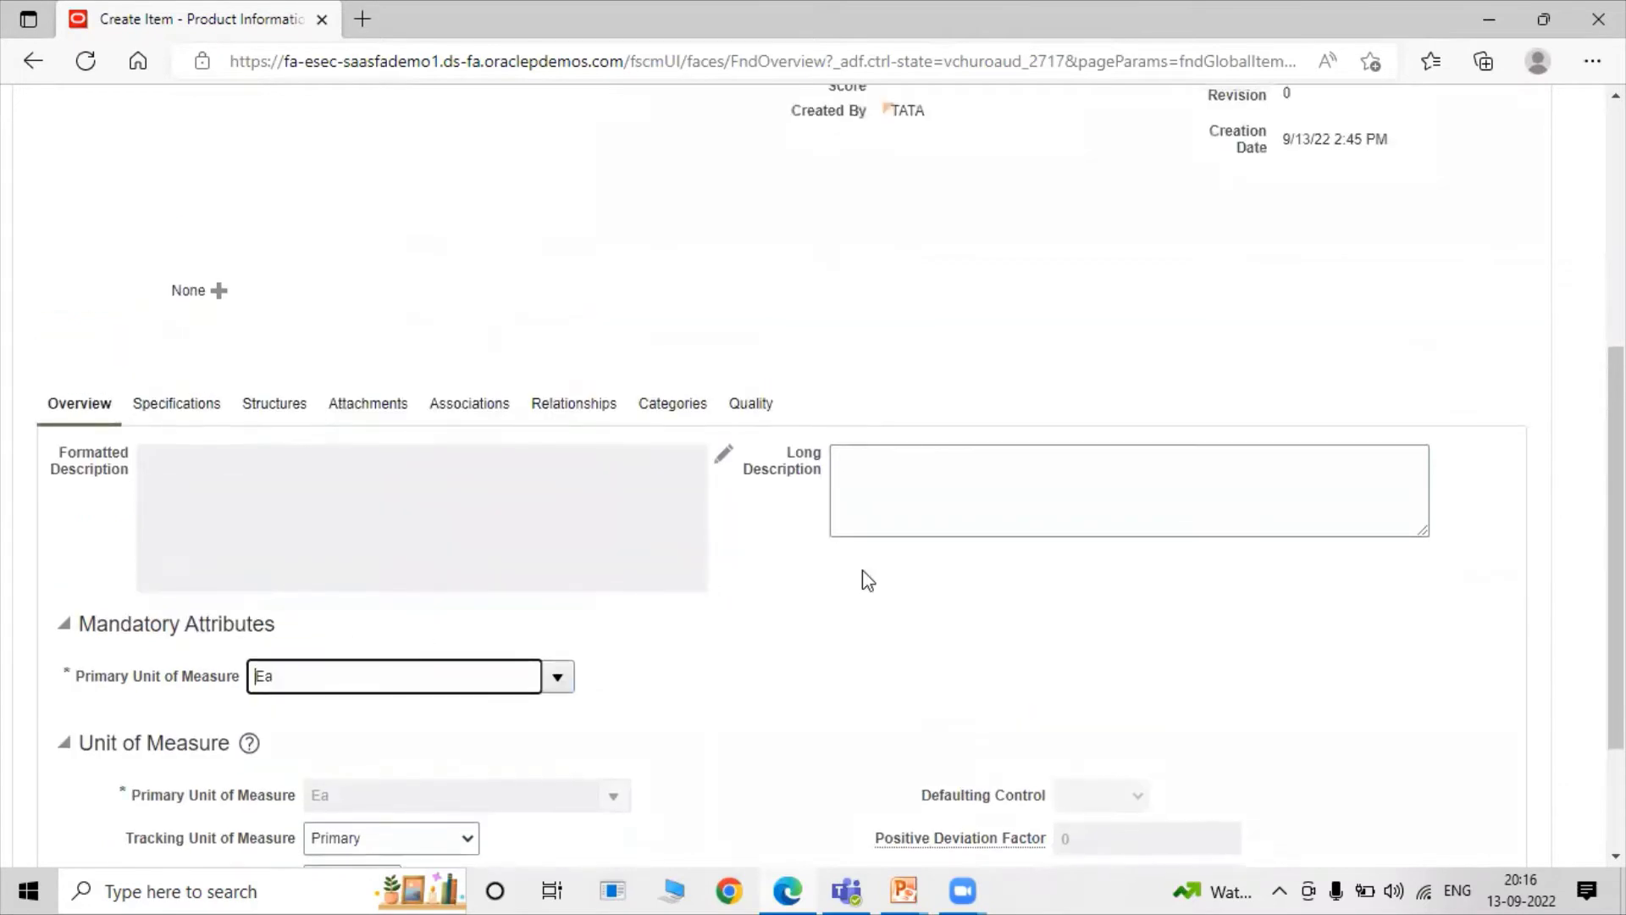
Open the item's Planning specifications and set the inventory planning method to Min-max planning.
scroll(665, 610, "up", 7)
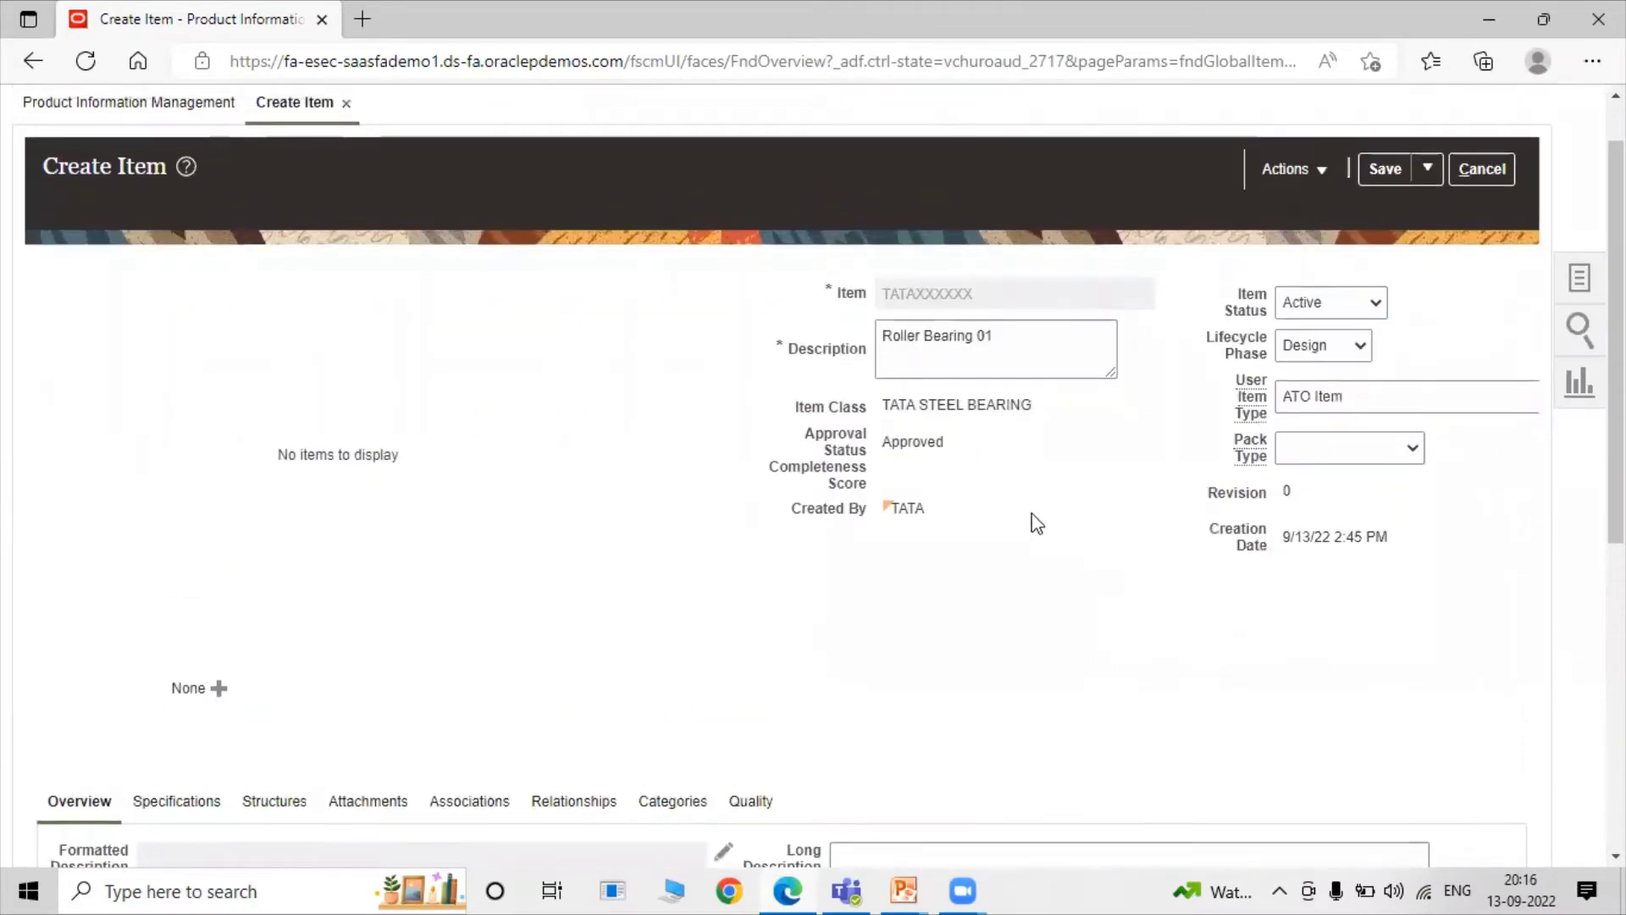
scroll(991, 518, "down", 3)
left_click(208, 567)
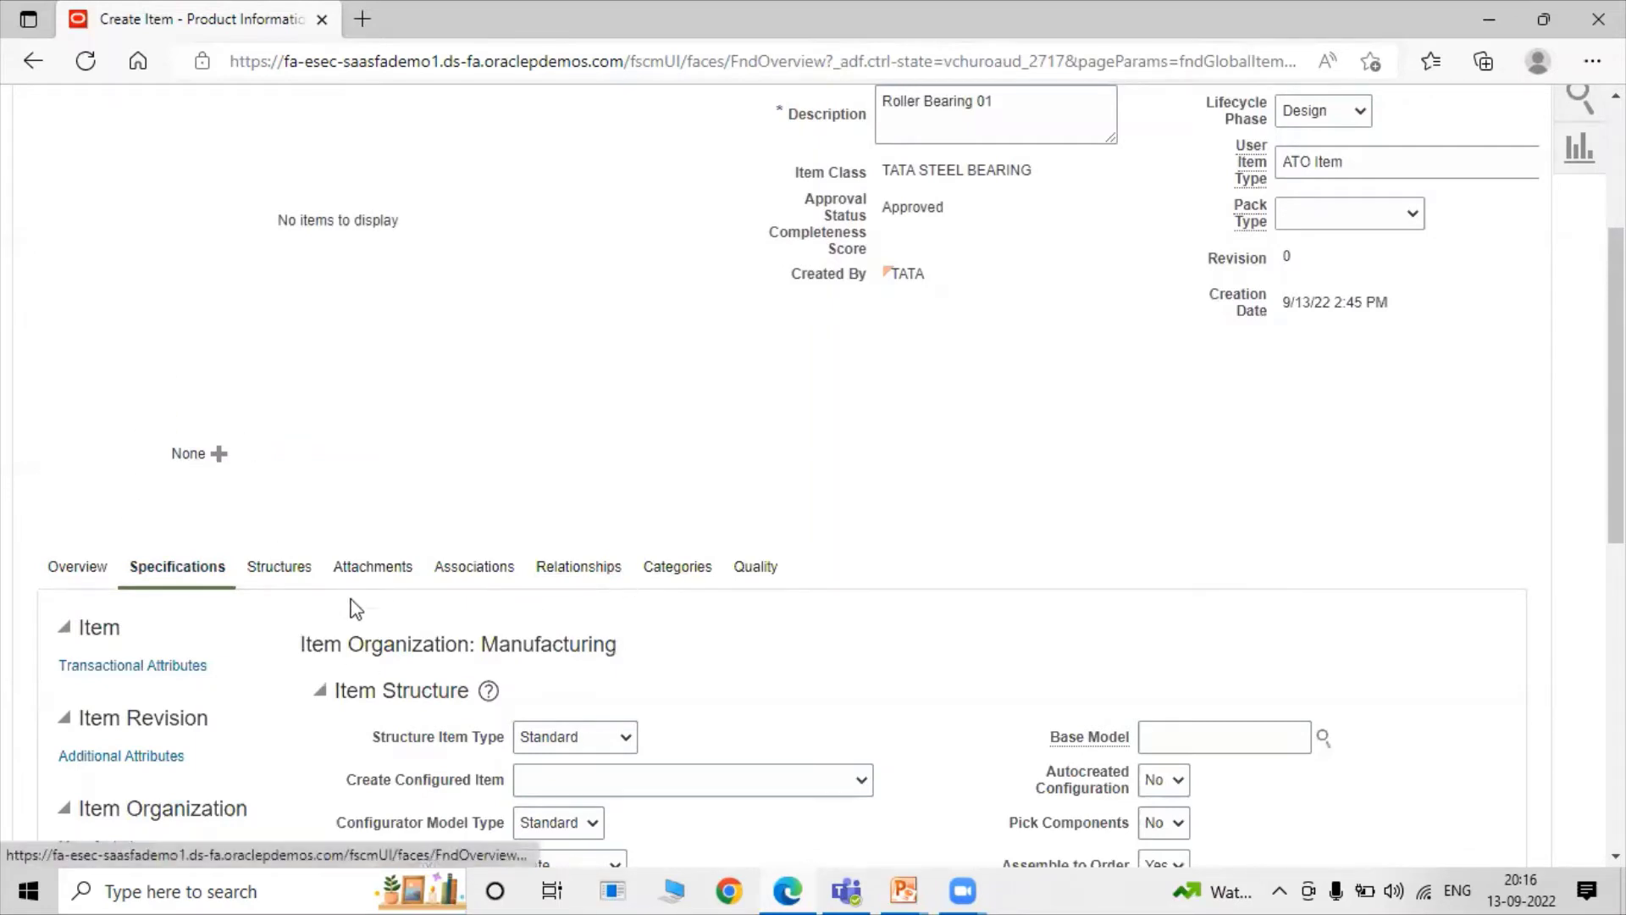
scroll(364, 593, "down", 3)
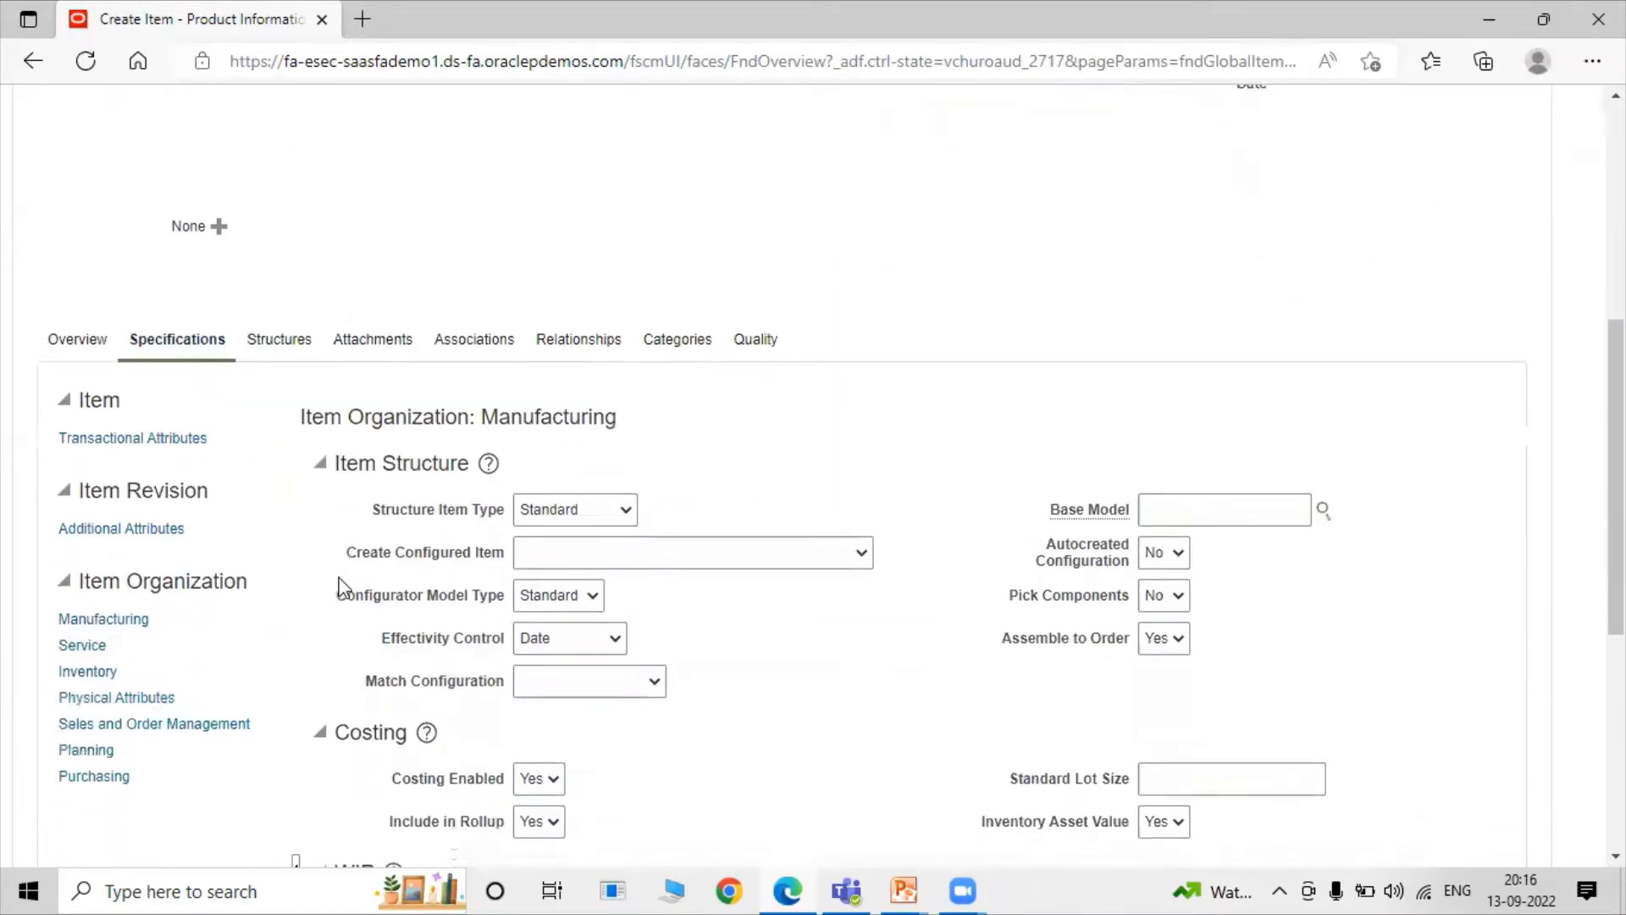
left_click(107, 743)
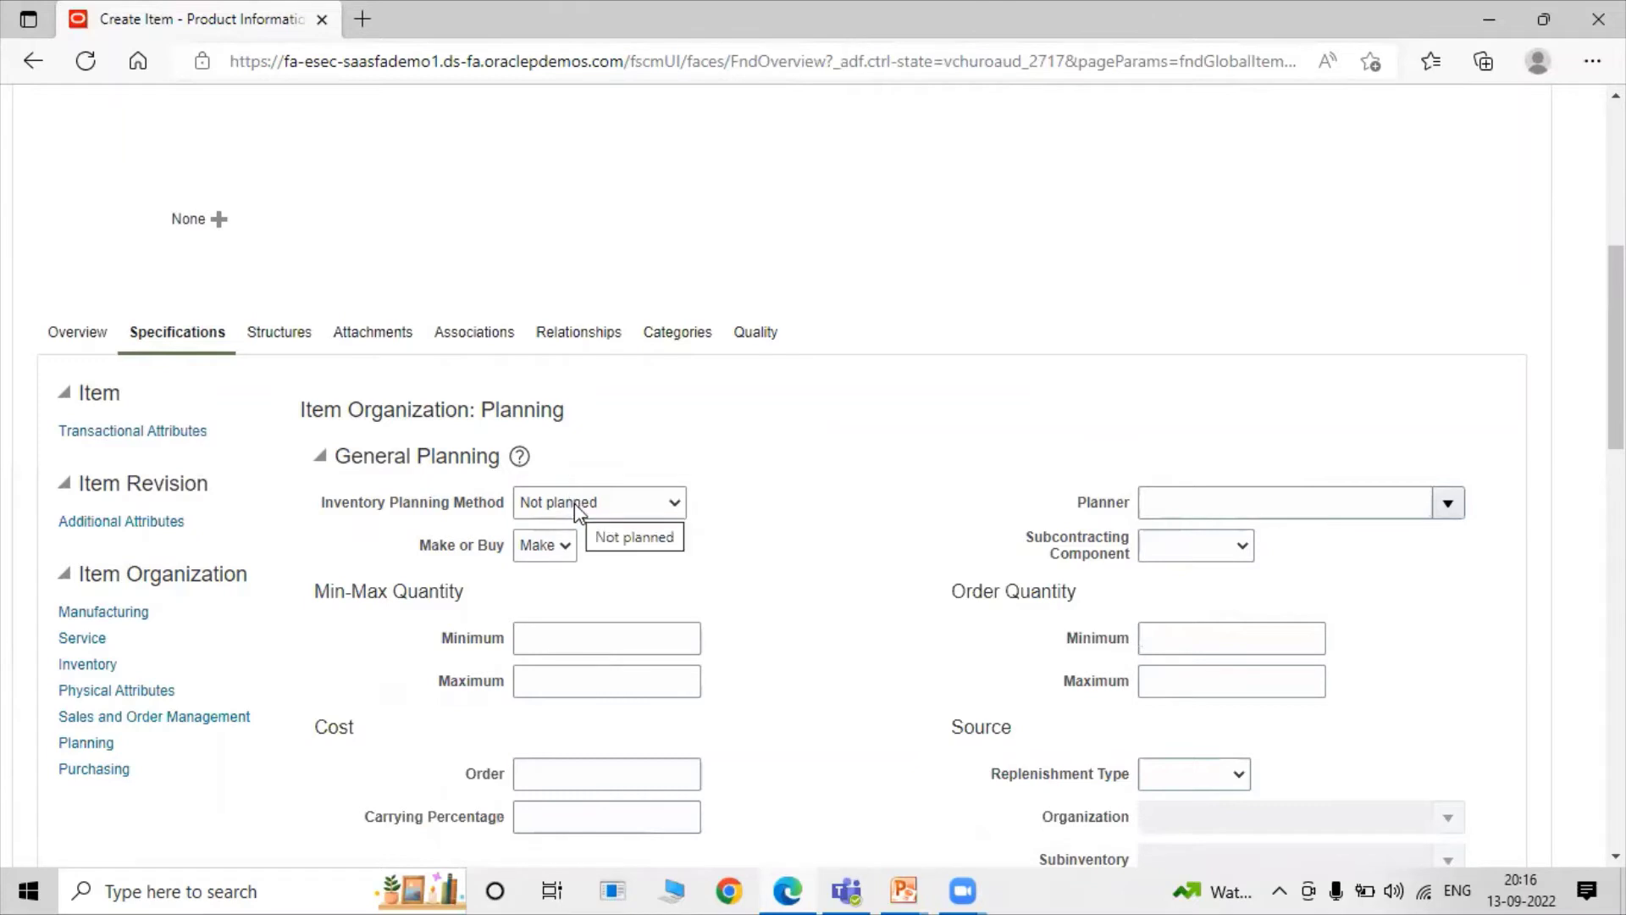
left_click(637, 509)
key("Up")
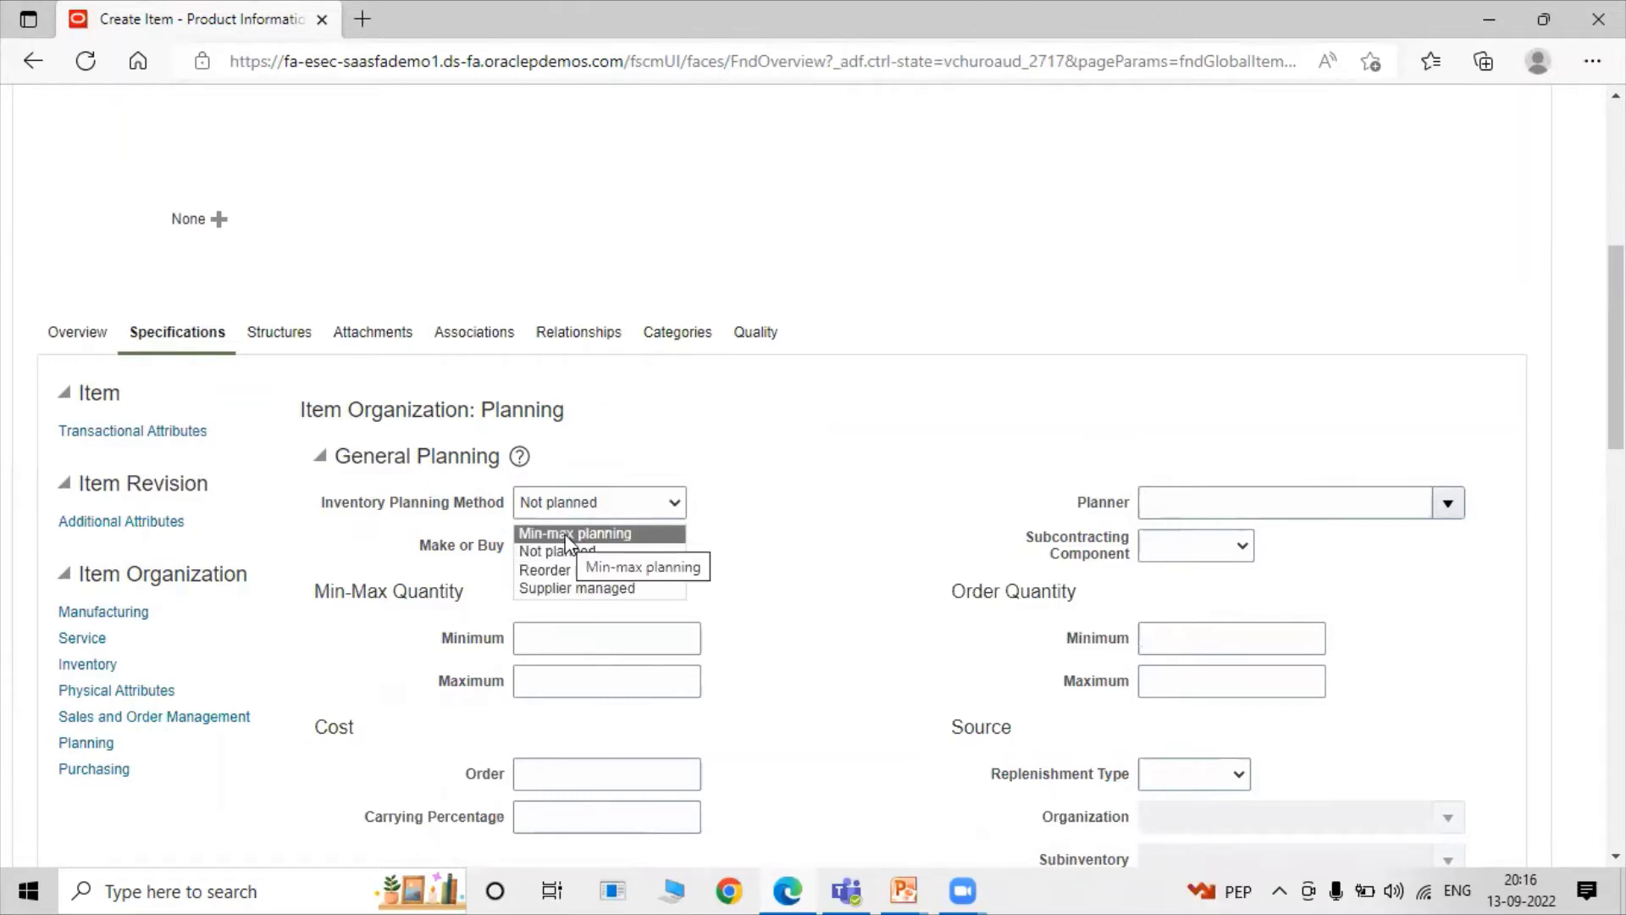
left_click(566, 535)
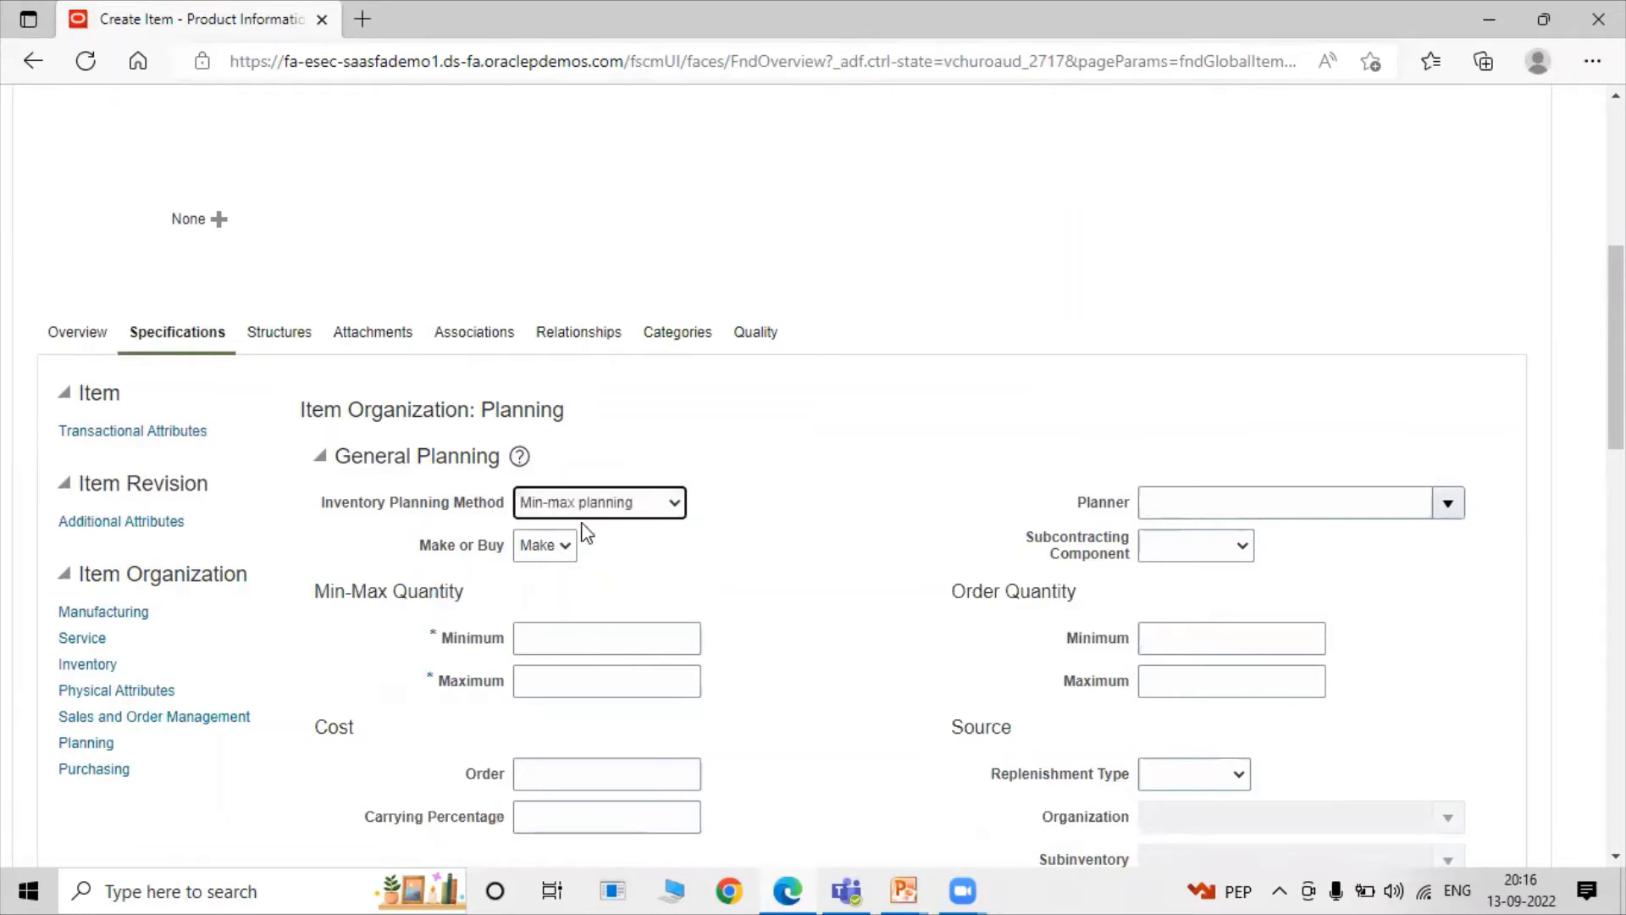
Try Reorder point planning and Supplier managed as the inventory planning method, and return it to Min-max planning.
left_click(581, 513)
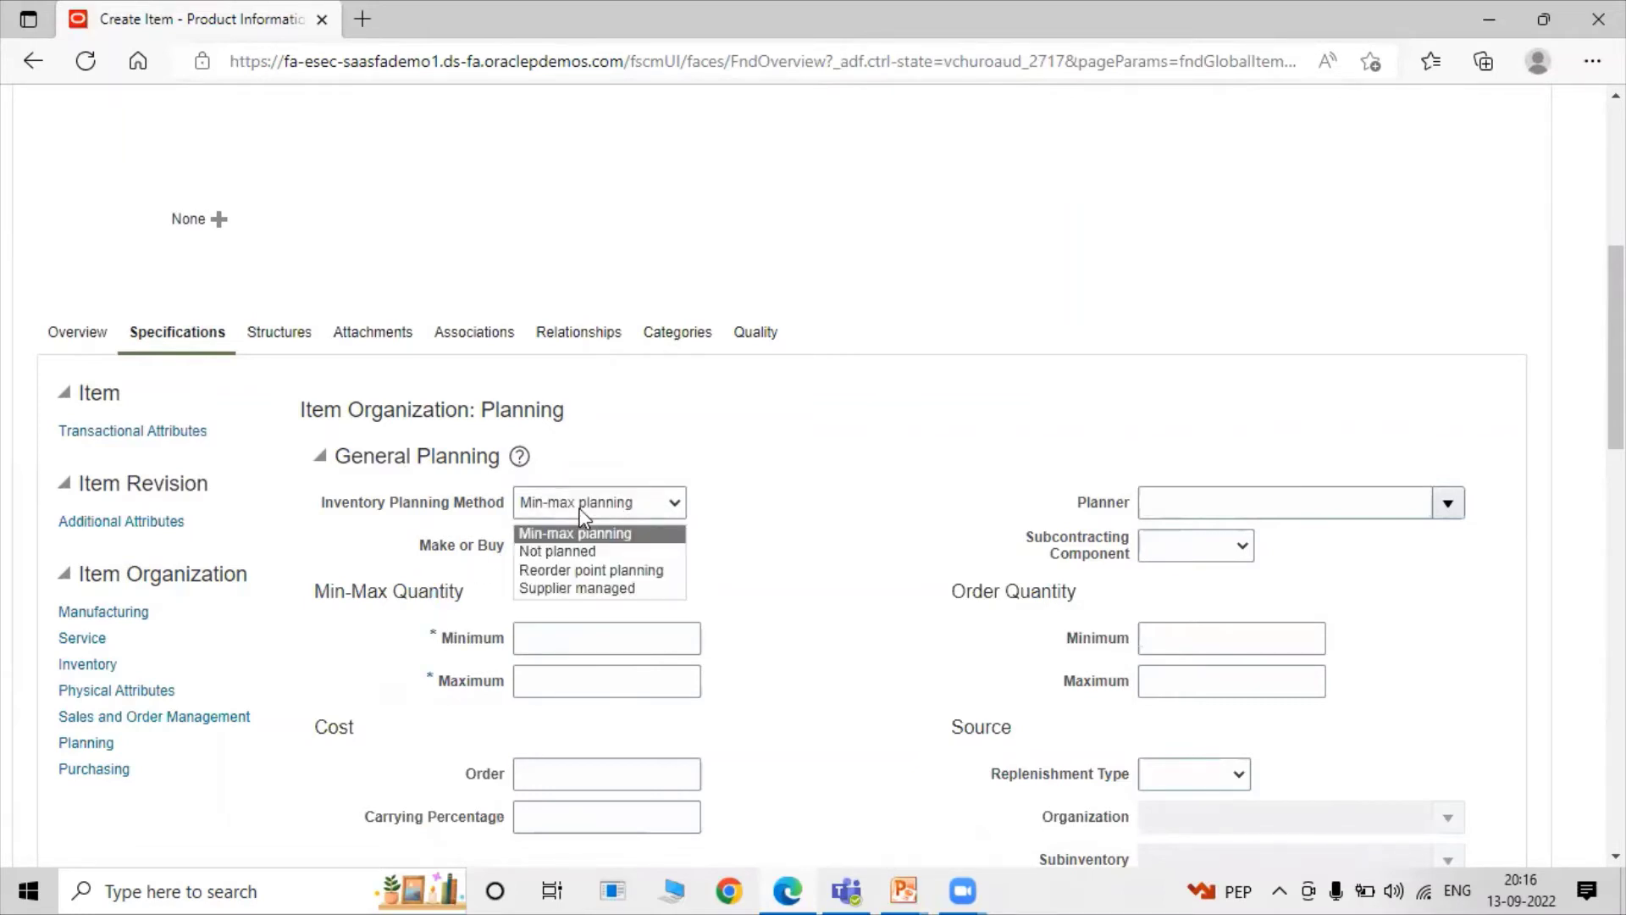
left_click(789, 567)
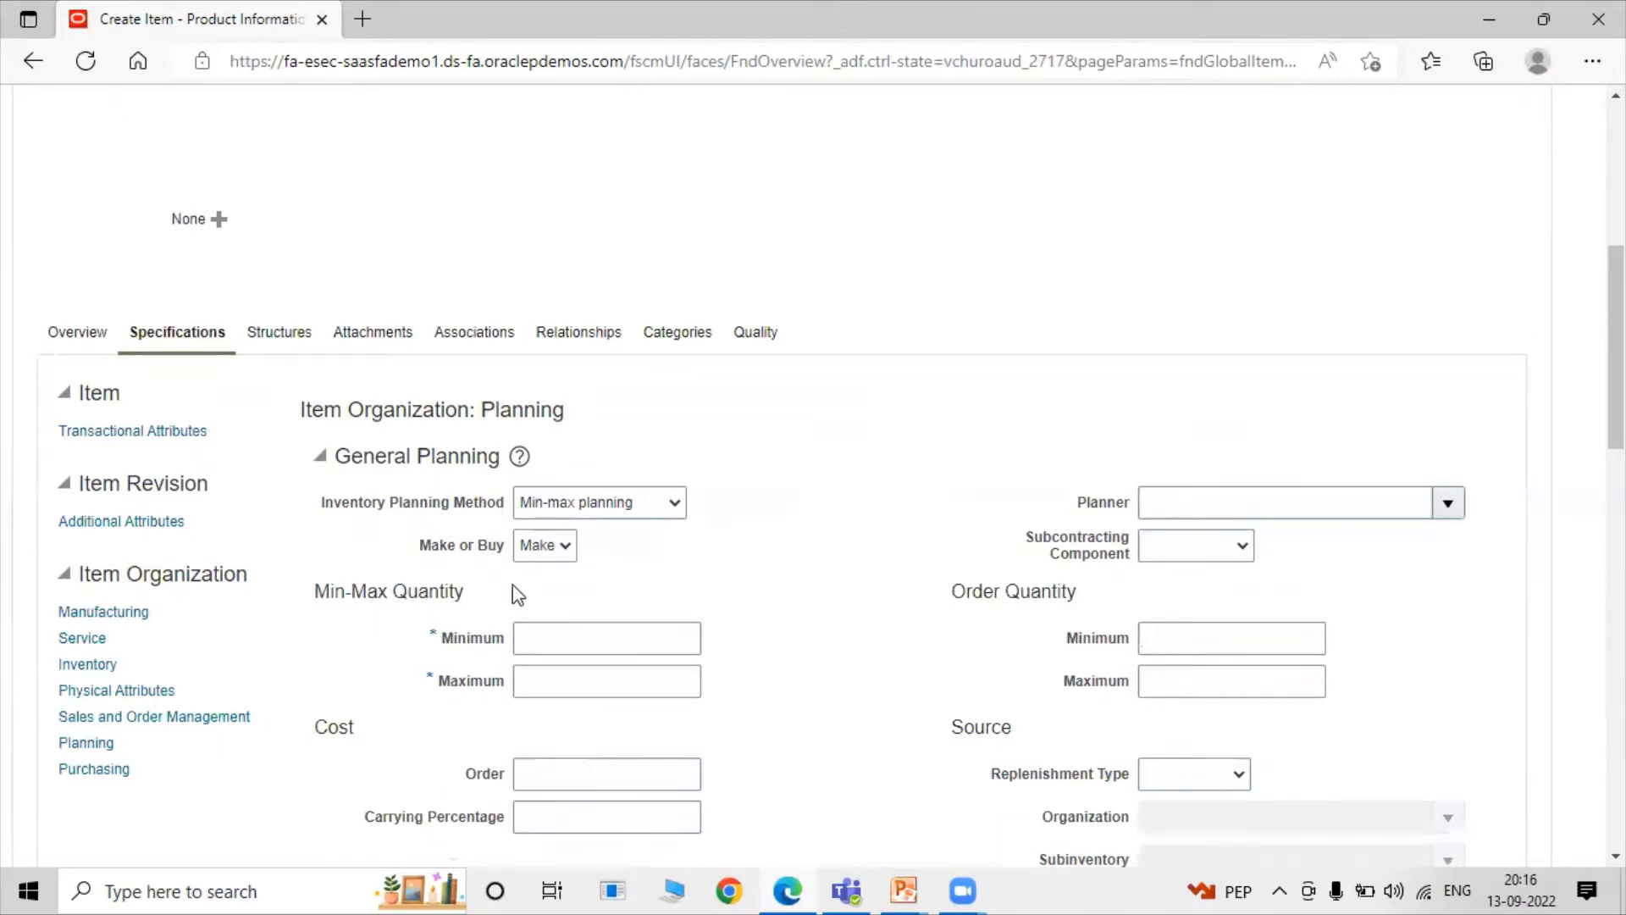
left_click(549, 512)
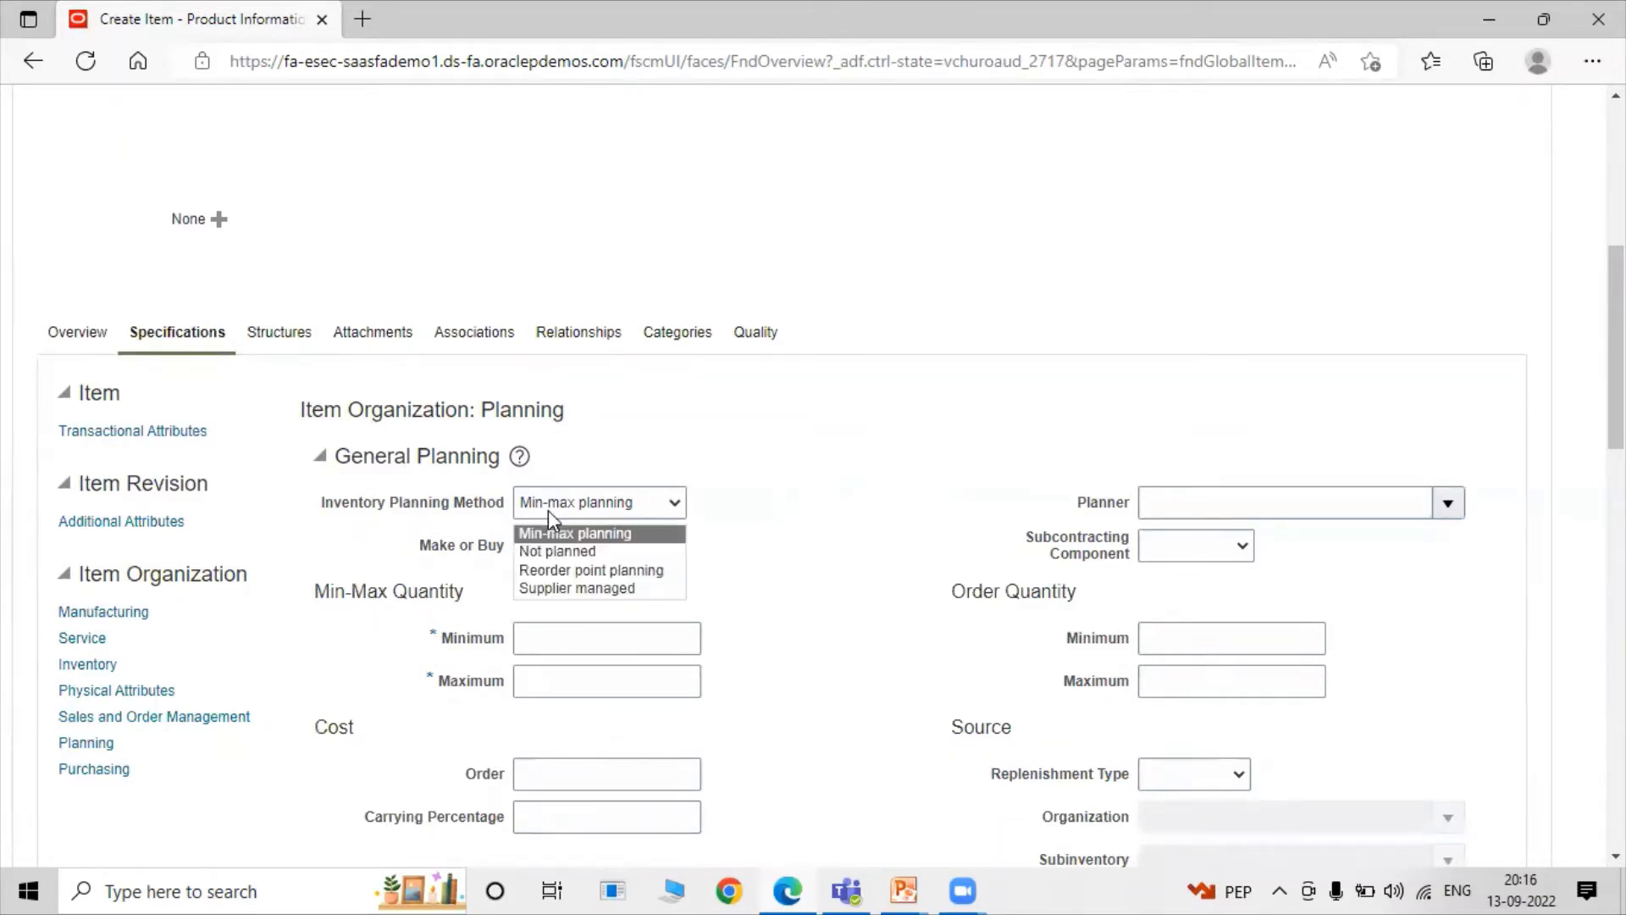
left_click(557, 572)
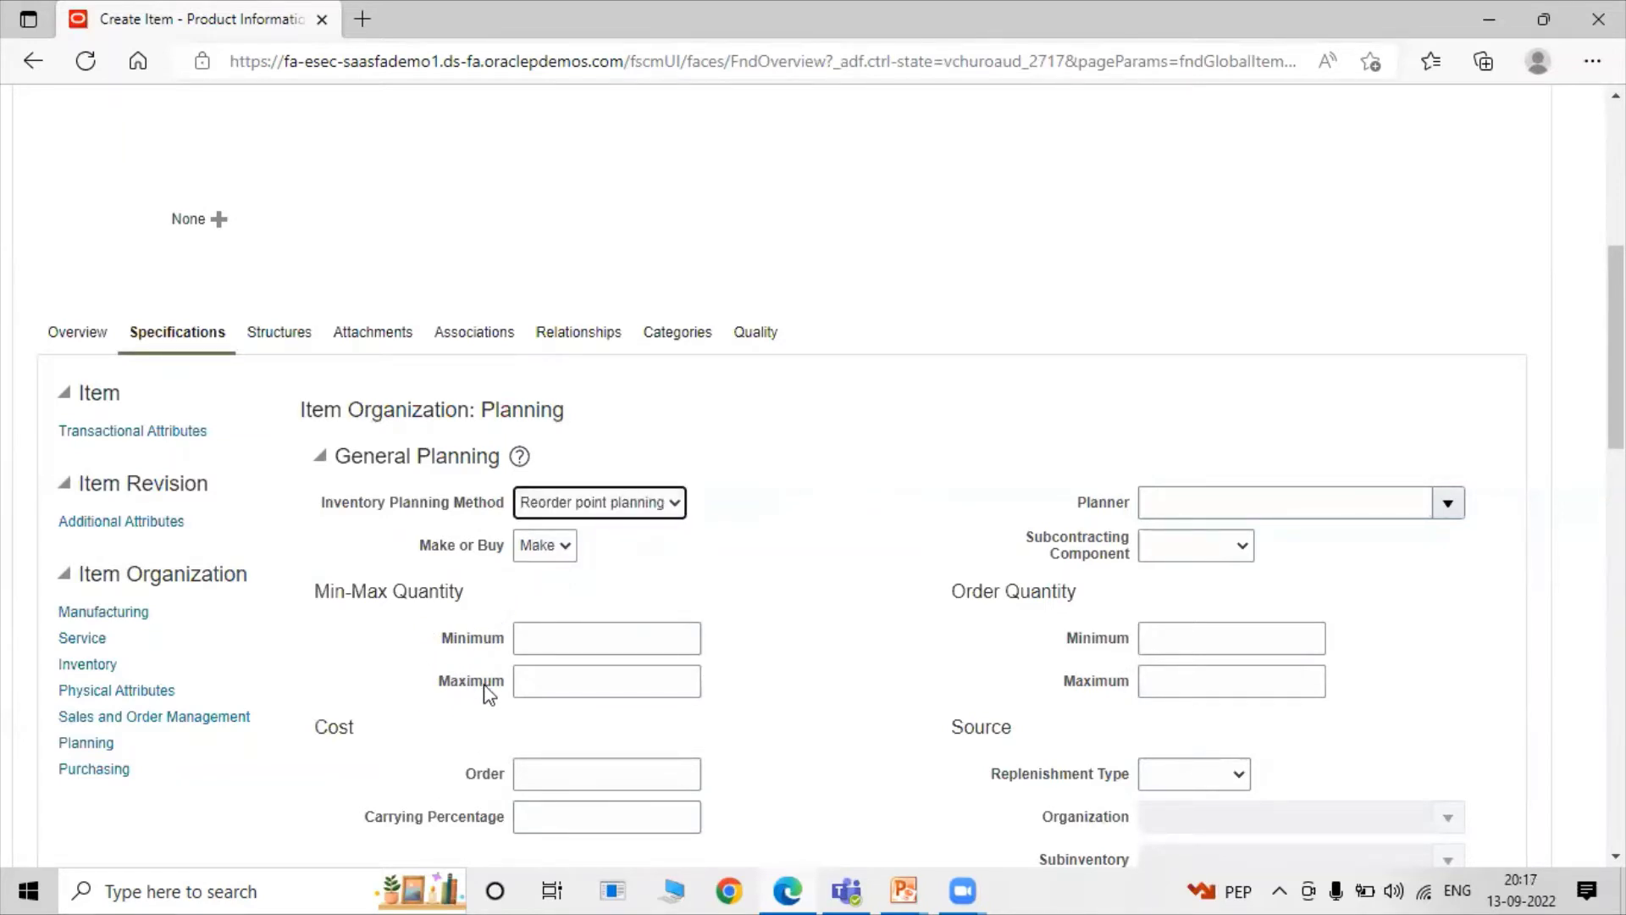
left_click(585, 502)
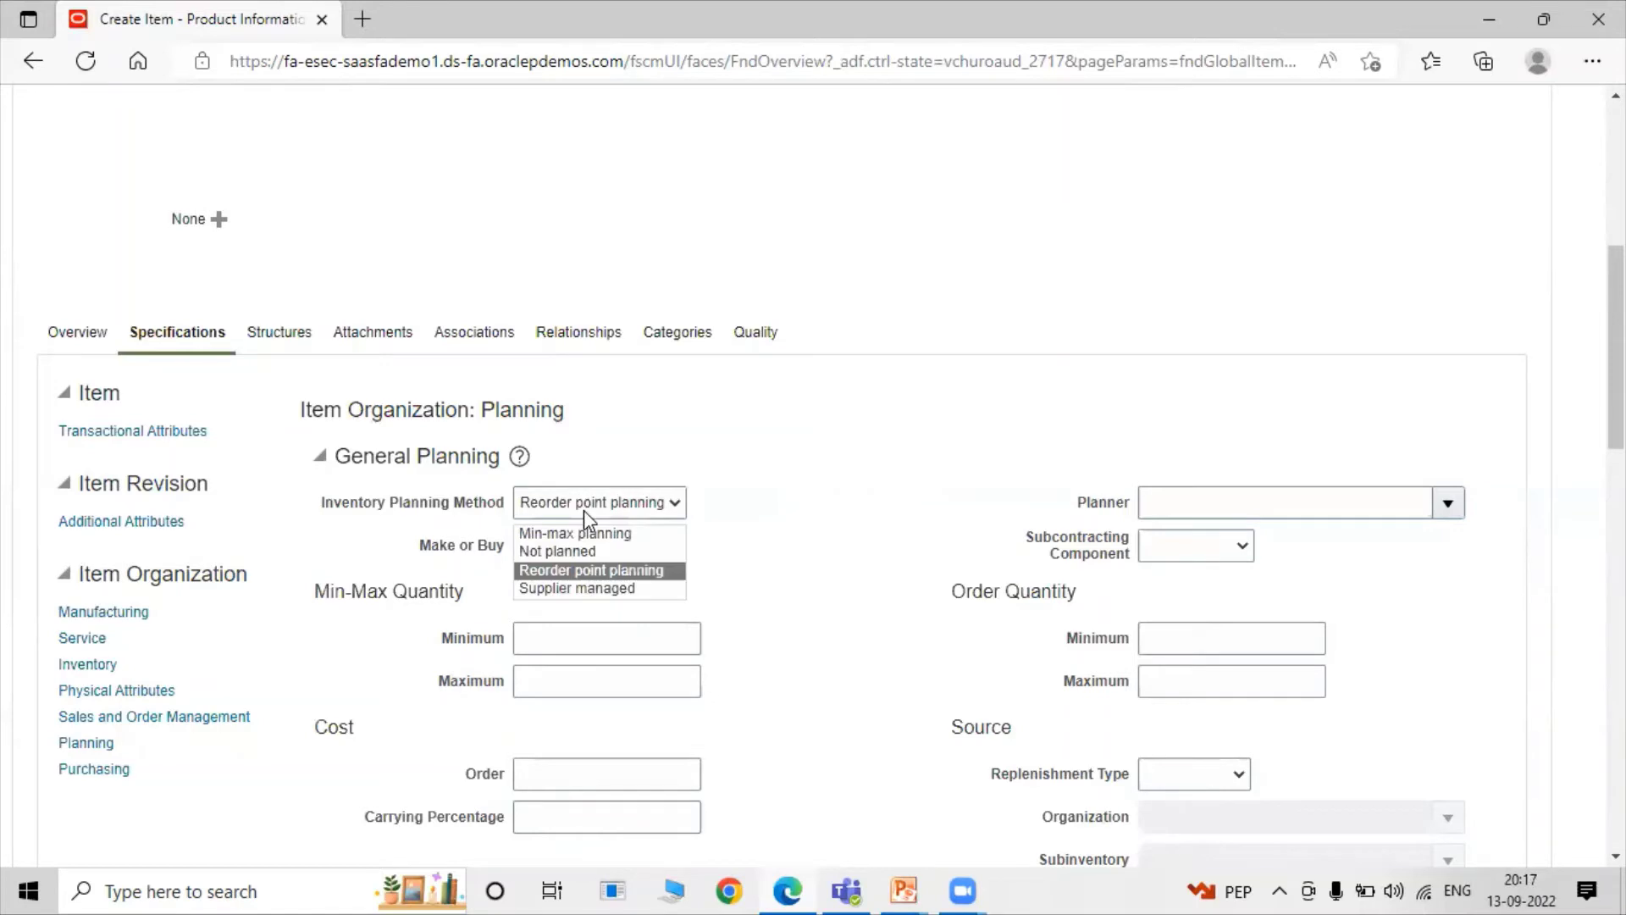
left_click(589, 591)
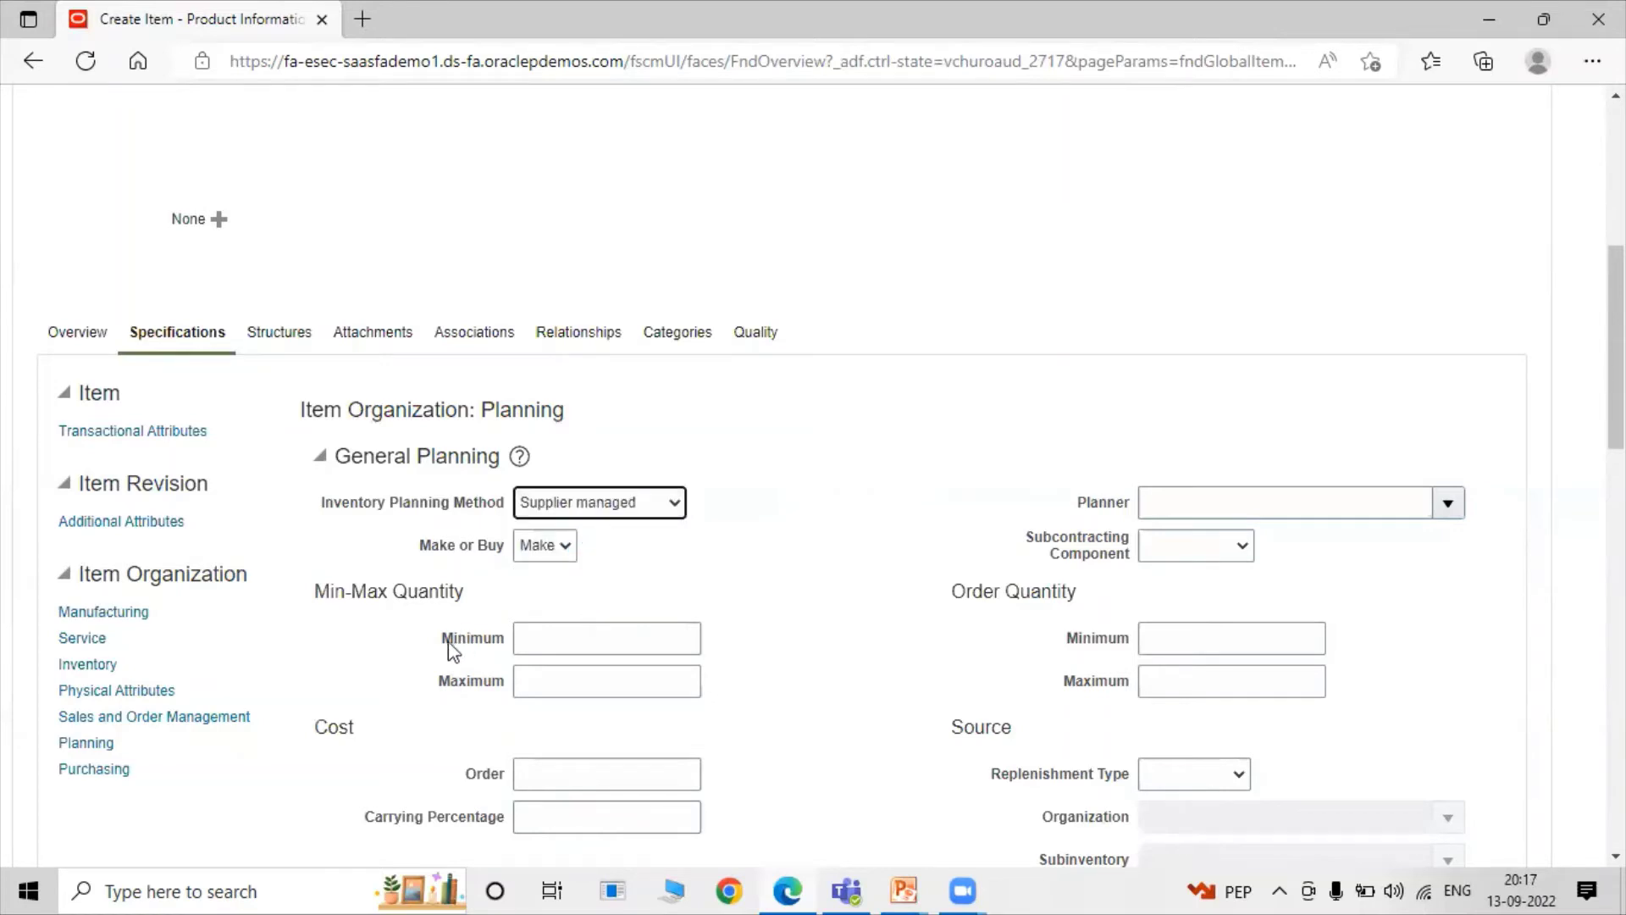
left_click(592, 501)
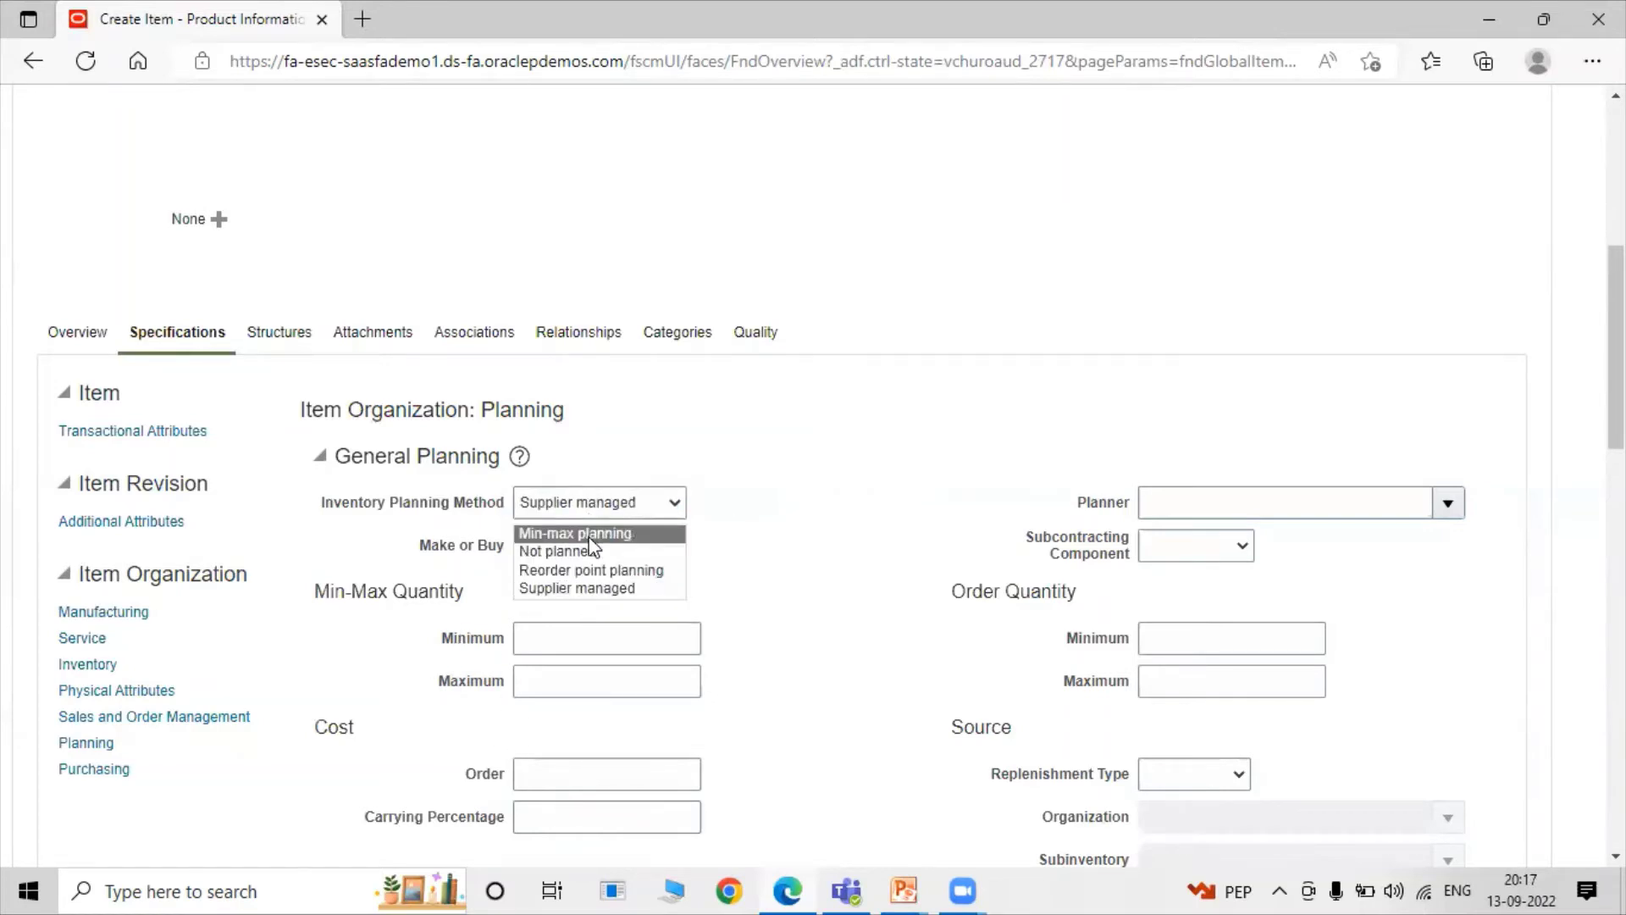
left_click(584, 533)
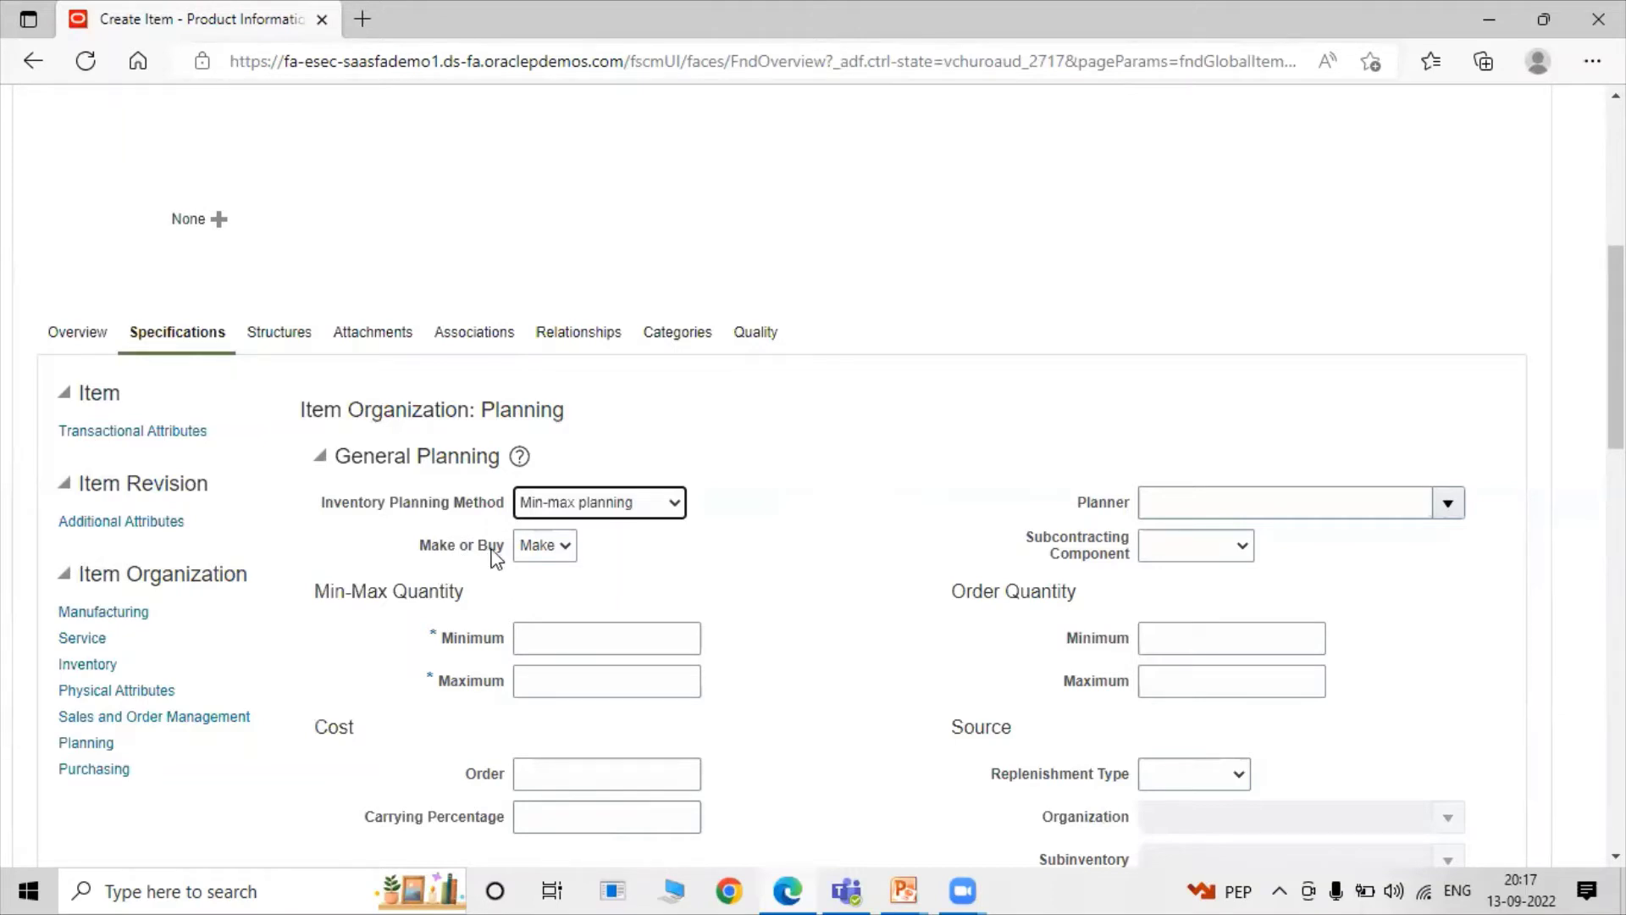
Set Make or Buy to Buy and enter min-max quantities of 8,000 minimum and 20,000 maximum.
left_click(521, 551)
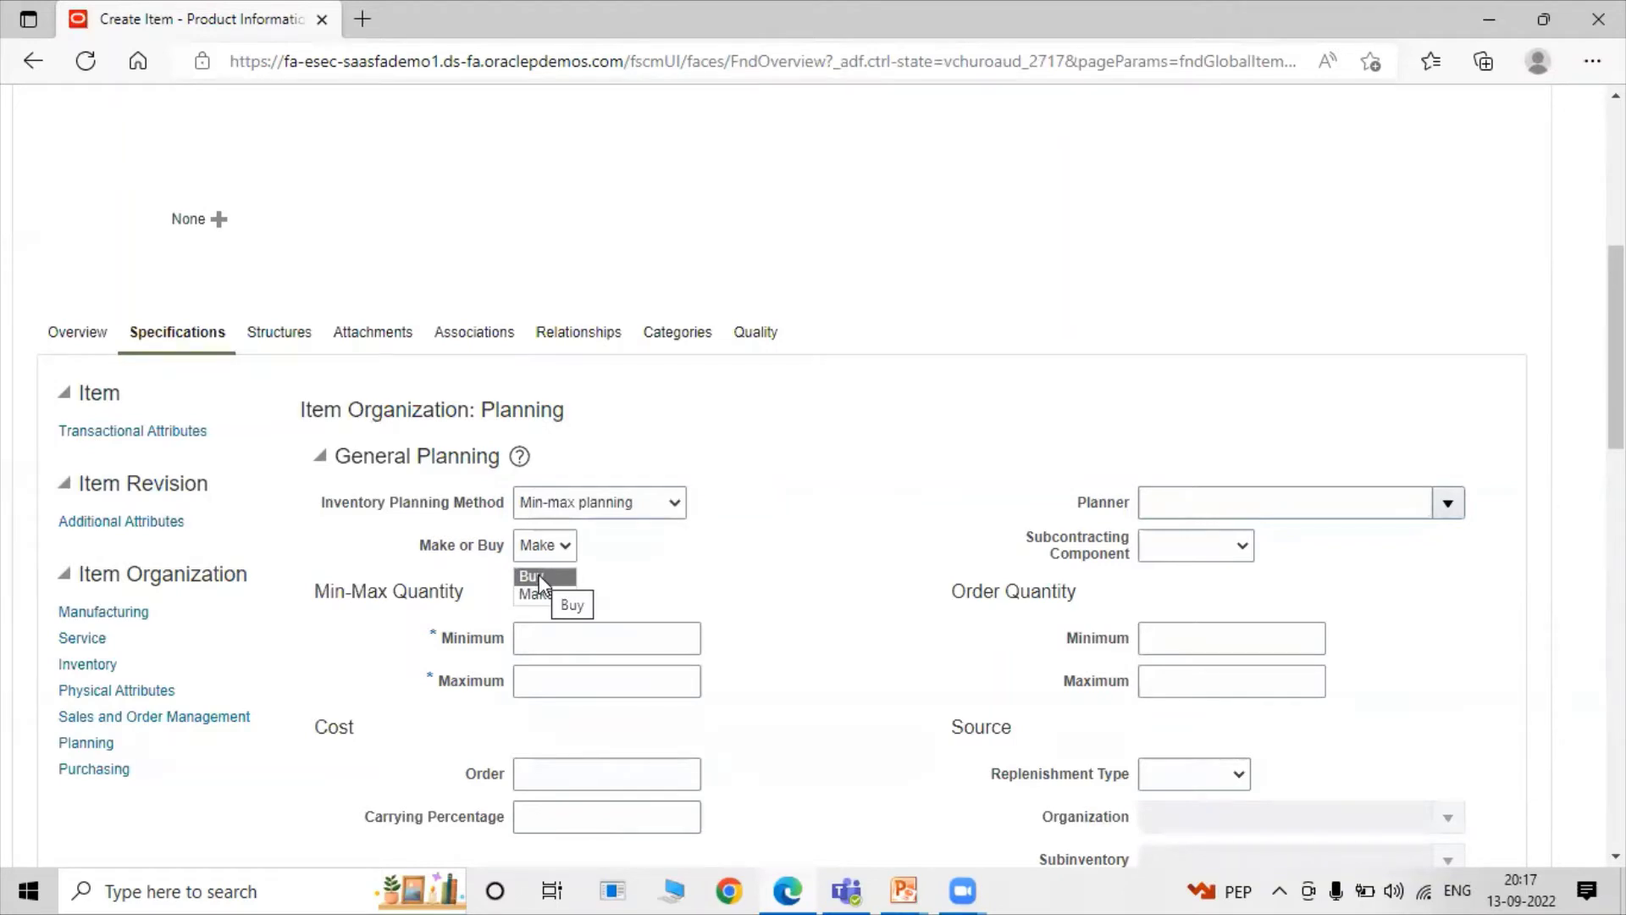
left_click(538, 574)
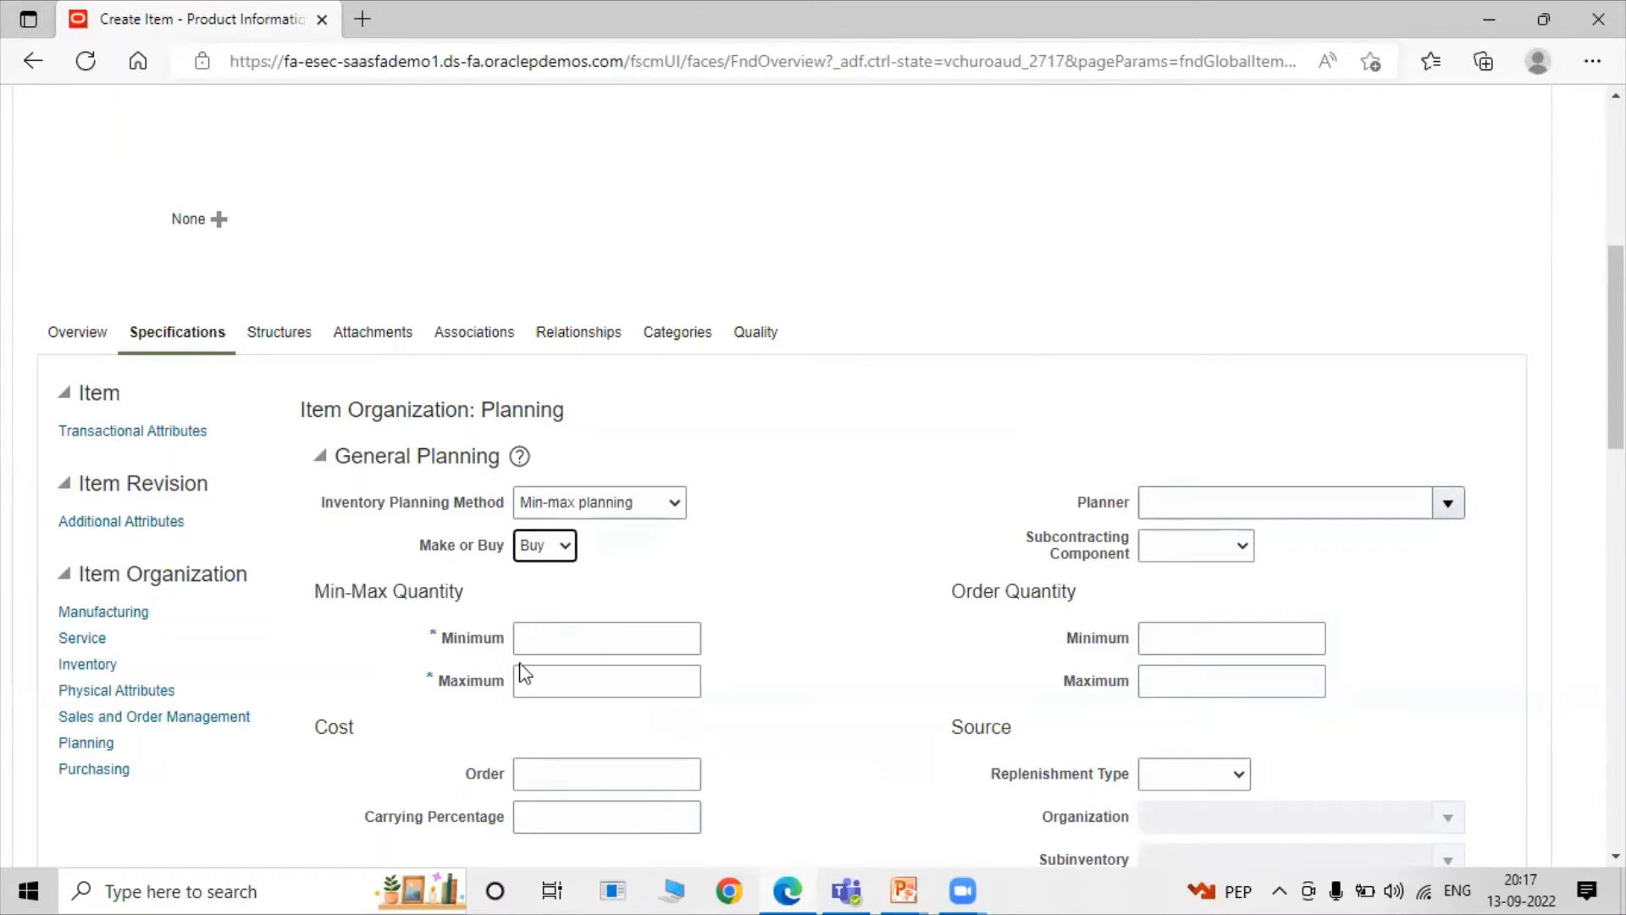
left_click(588, 639)
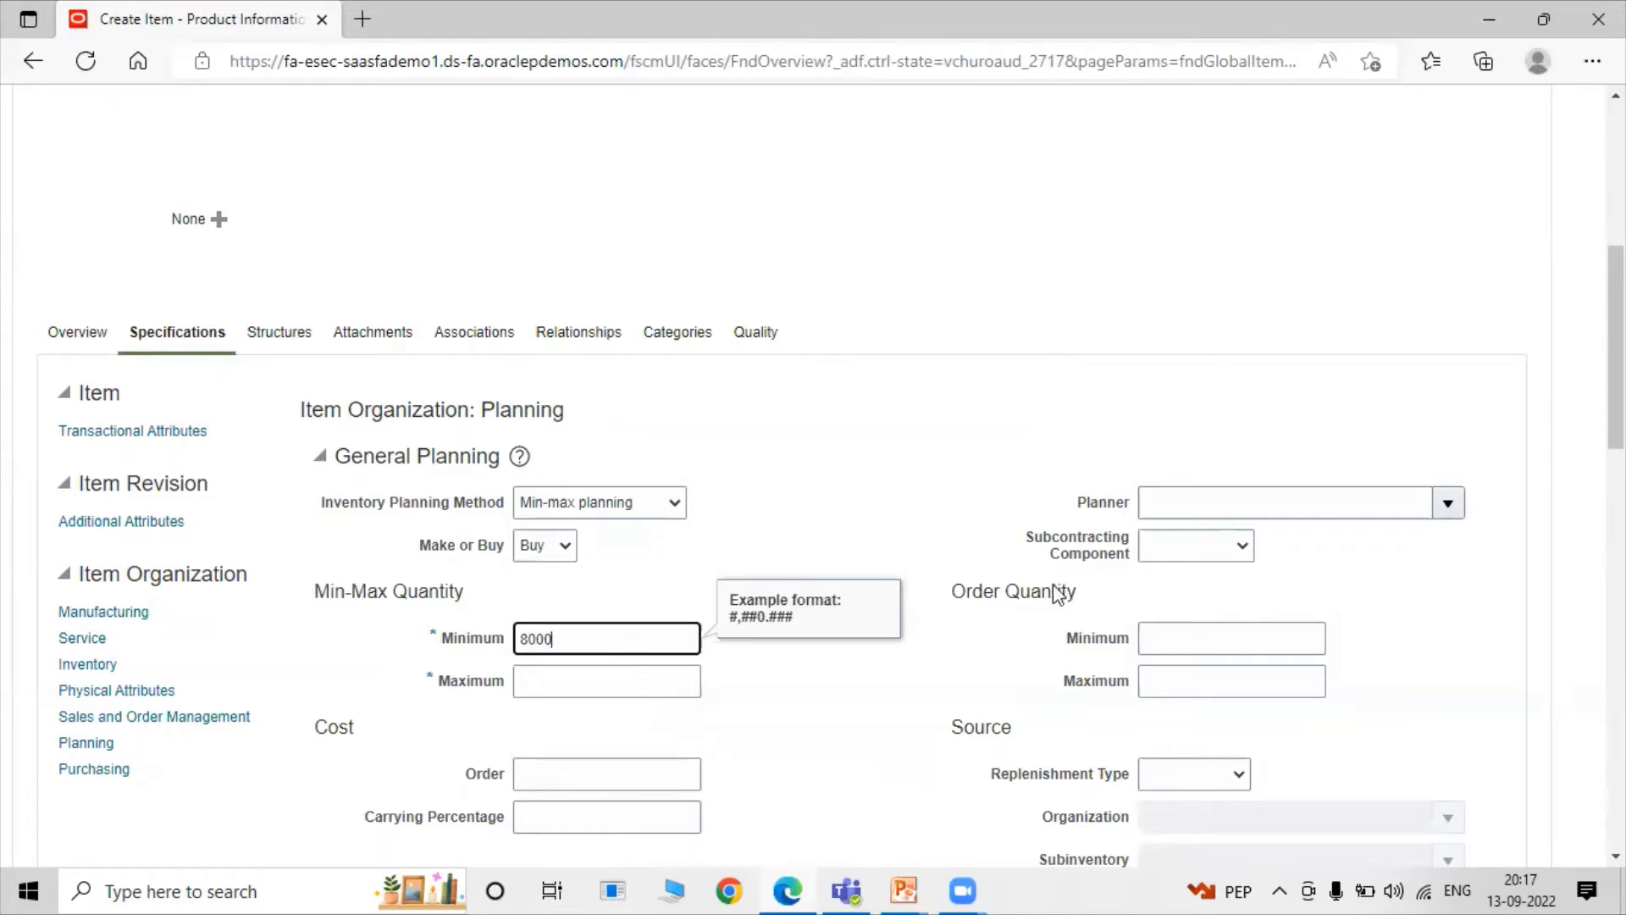
left_click(631, 677)
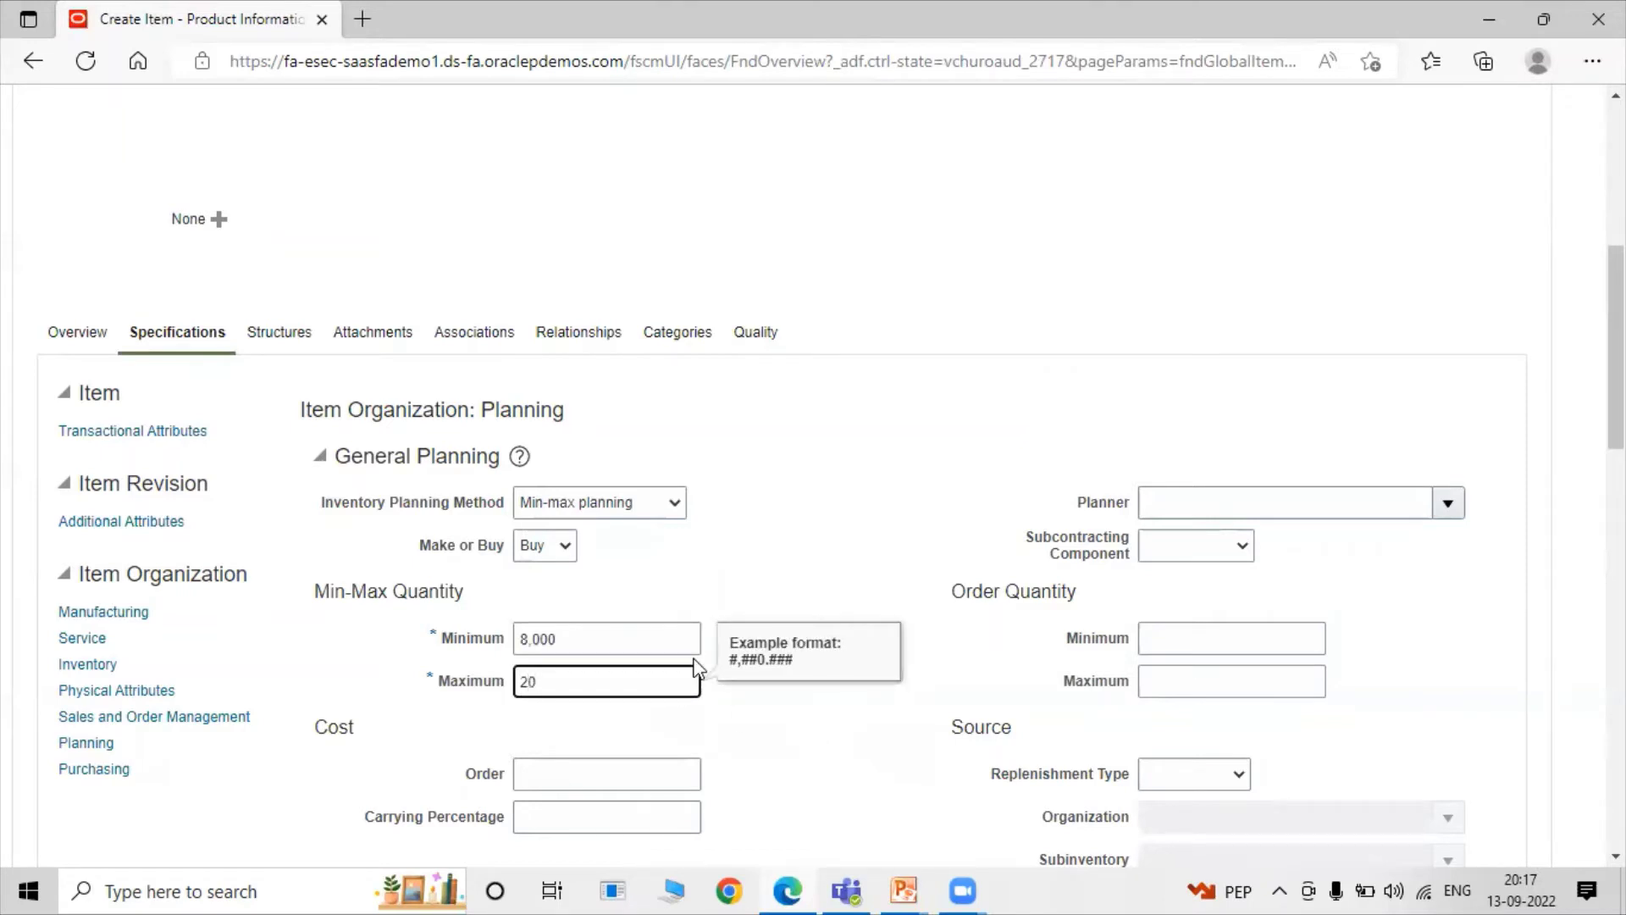
left_click(760, 569)
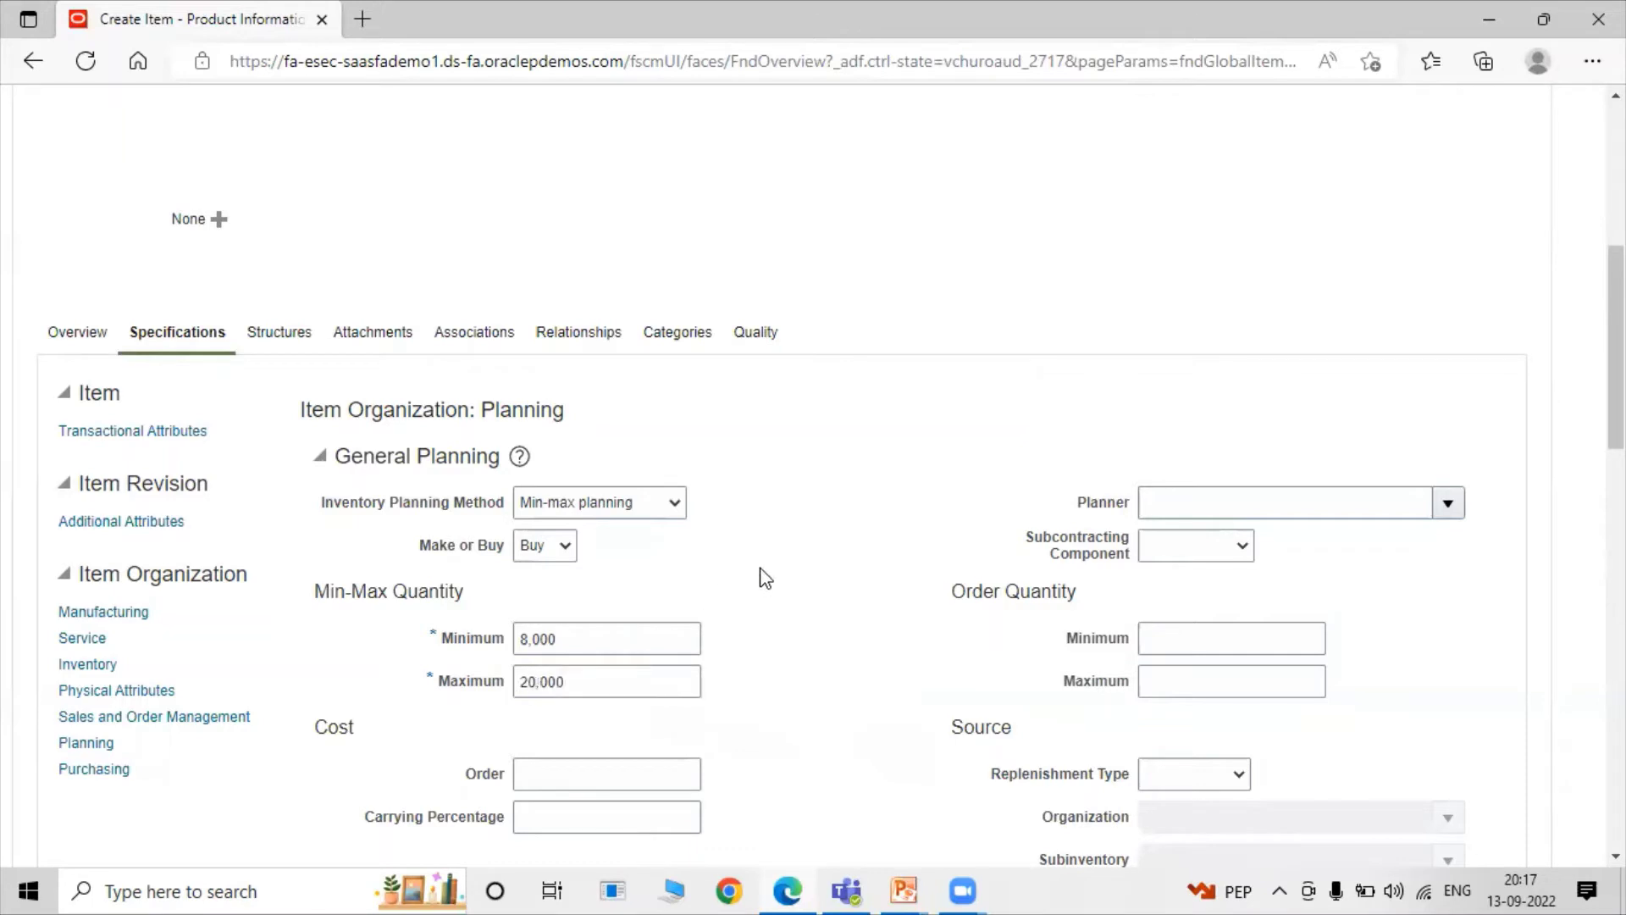
scroll(719, 611, "down", 1)
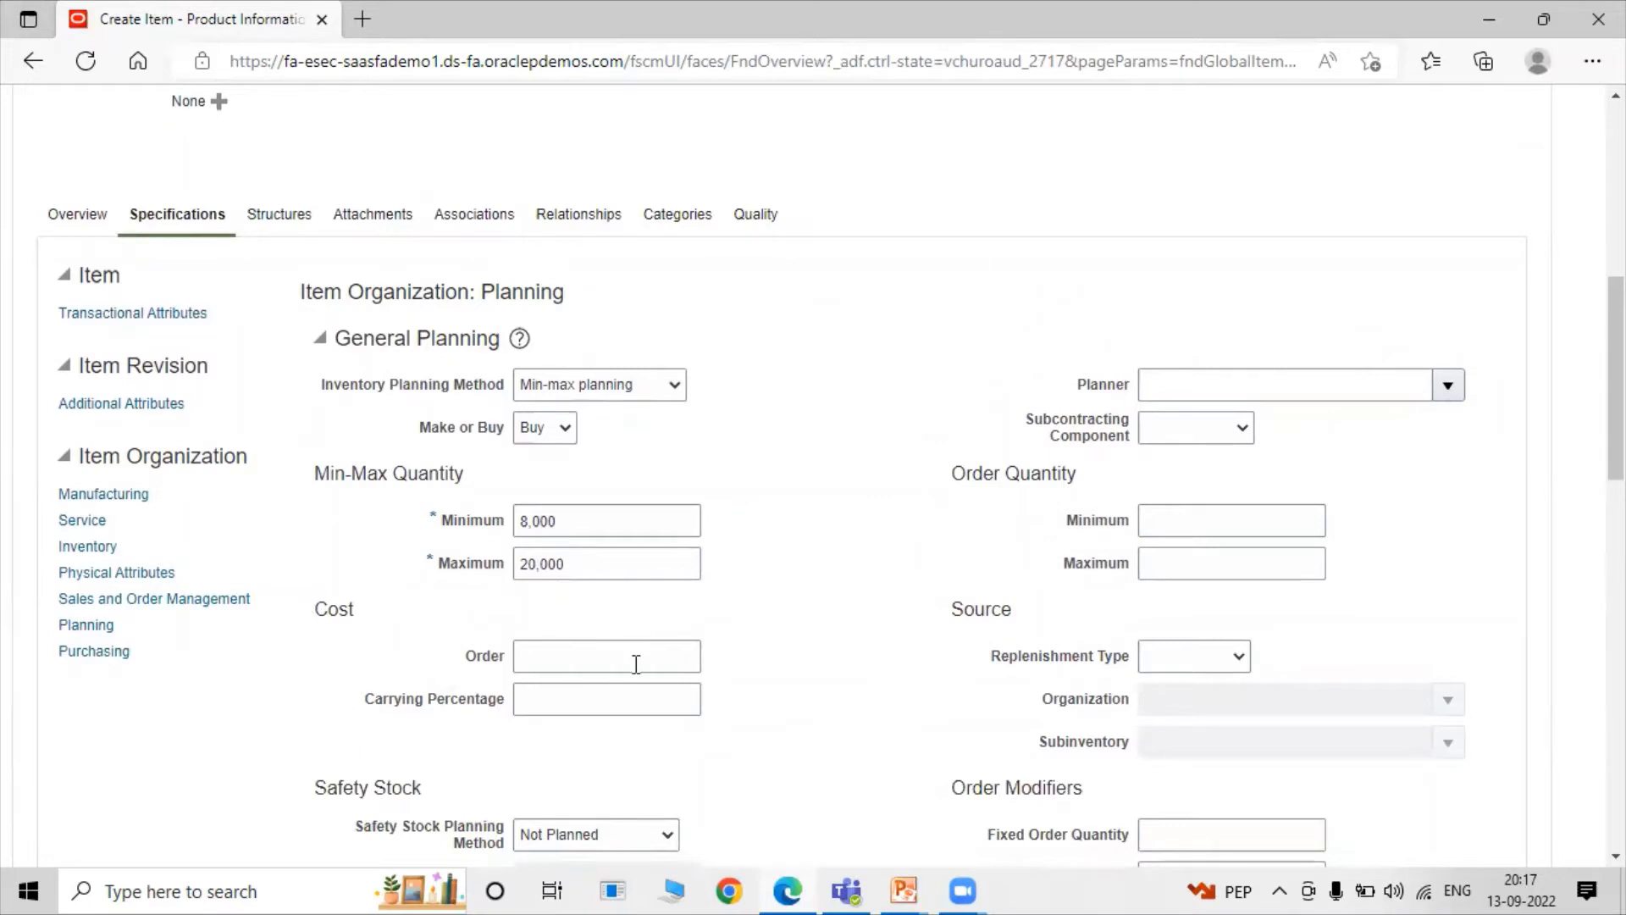
scroll(636, 671, "down", 2)
scroll(1027, 678, "down", 2)
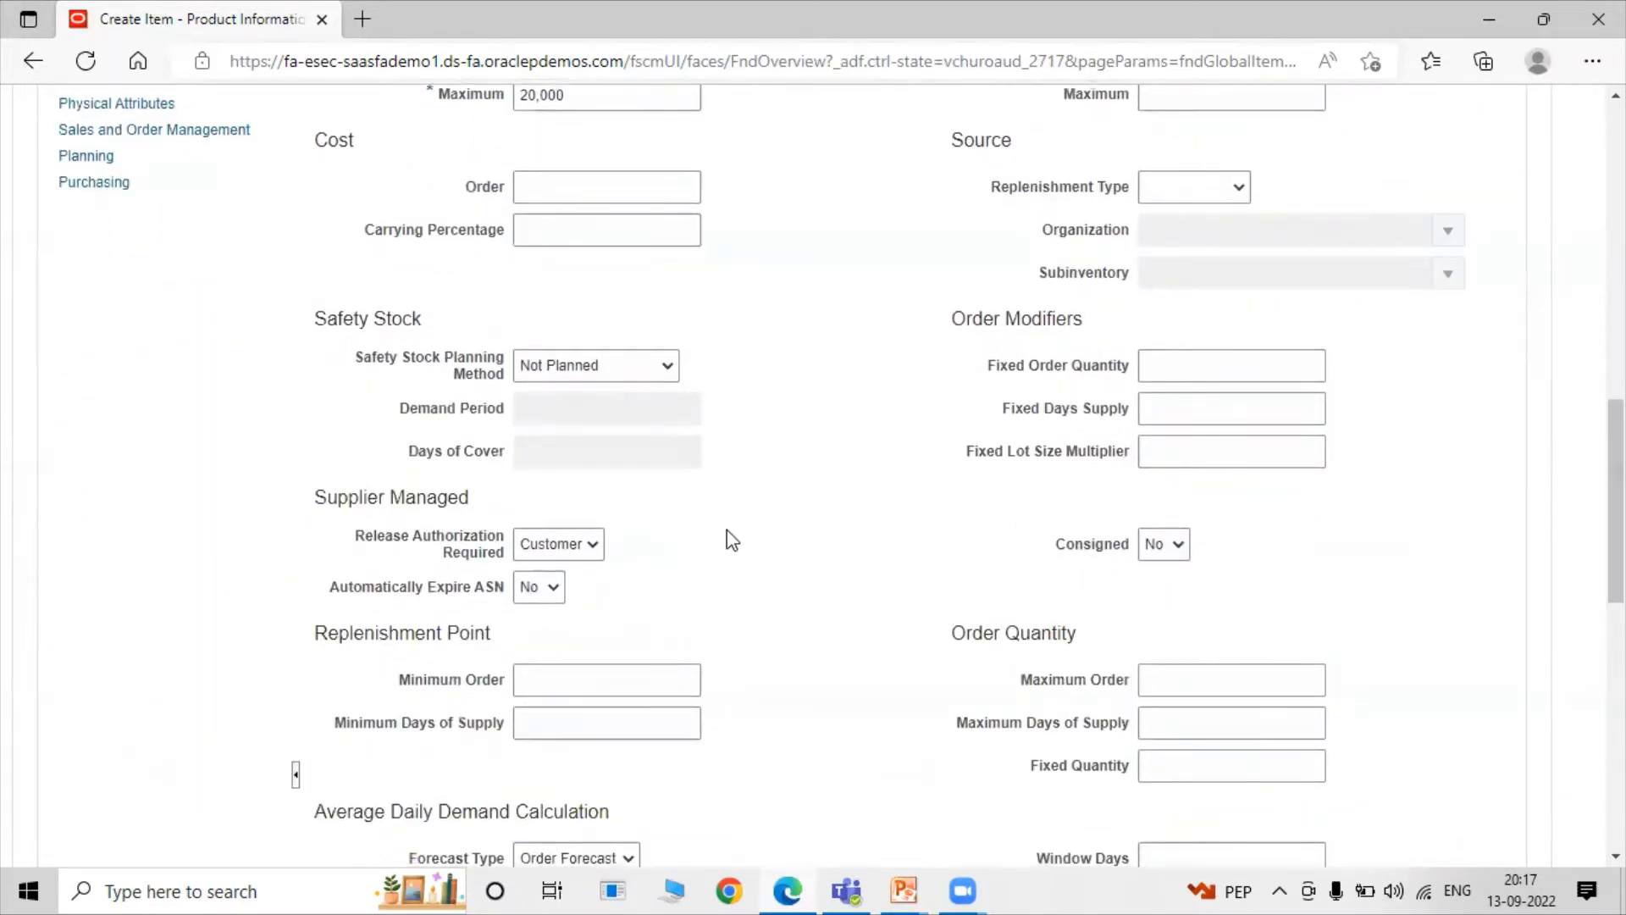
scroll(726, 533, "up", 3)
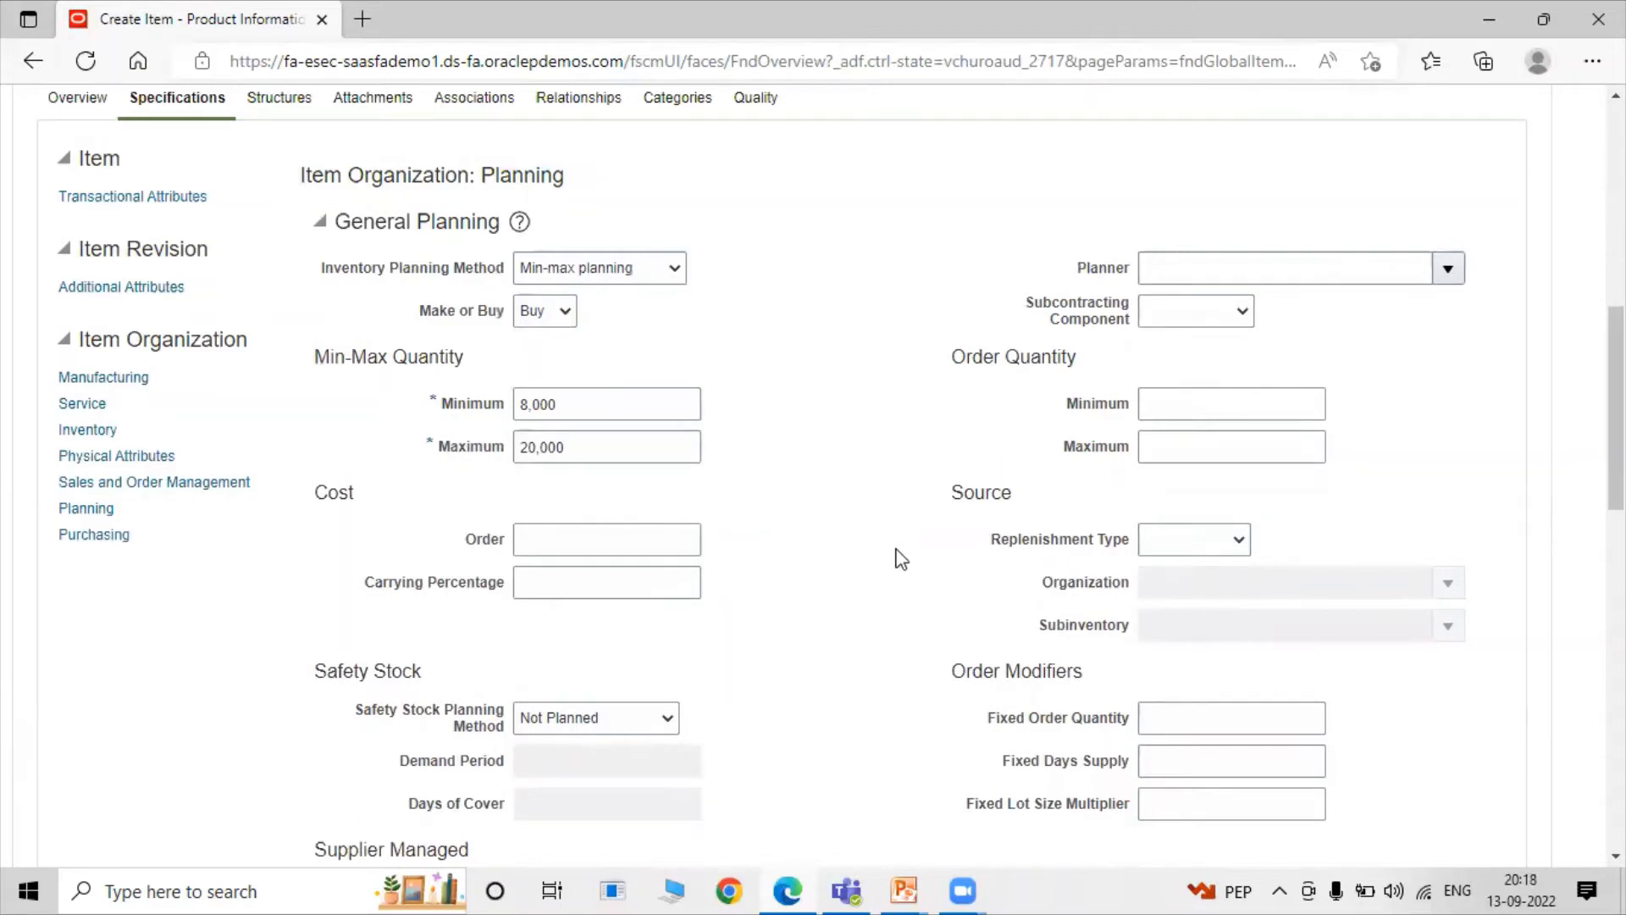
scroll(969, 410, "up", 3)
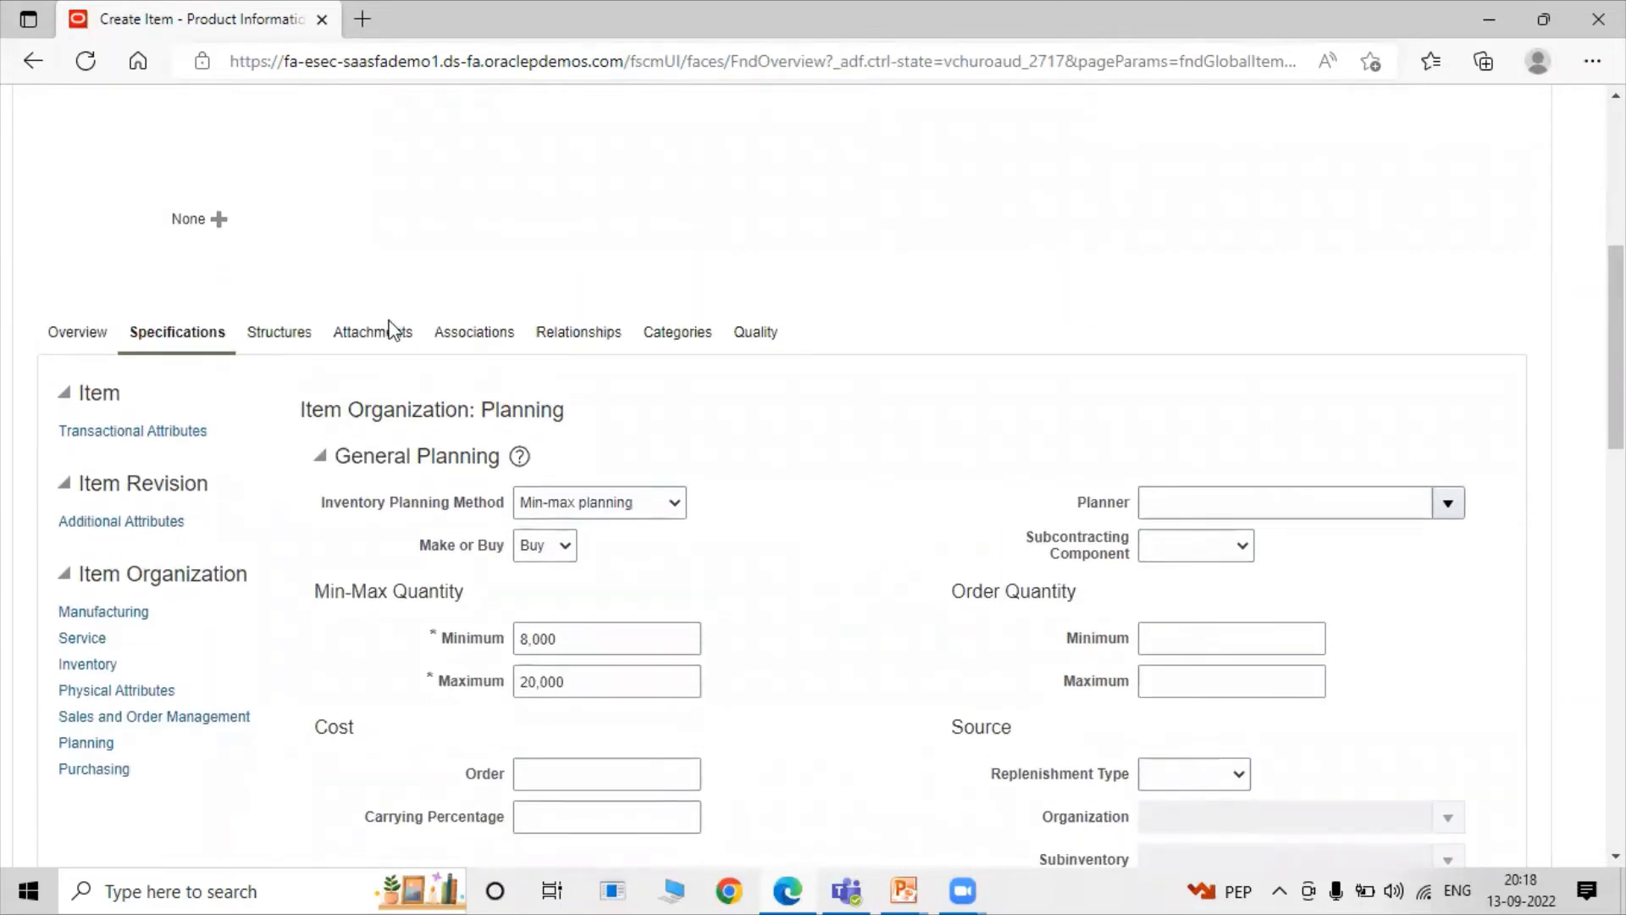
Associate the item with the TATA New York Inventory Organization (TATA_NY_INV_ORG).
left_click(500, 348)
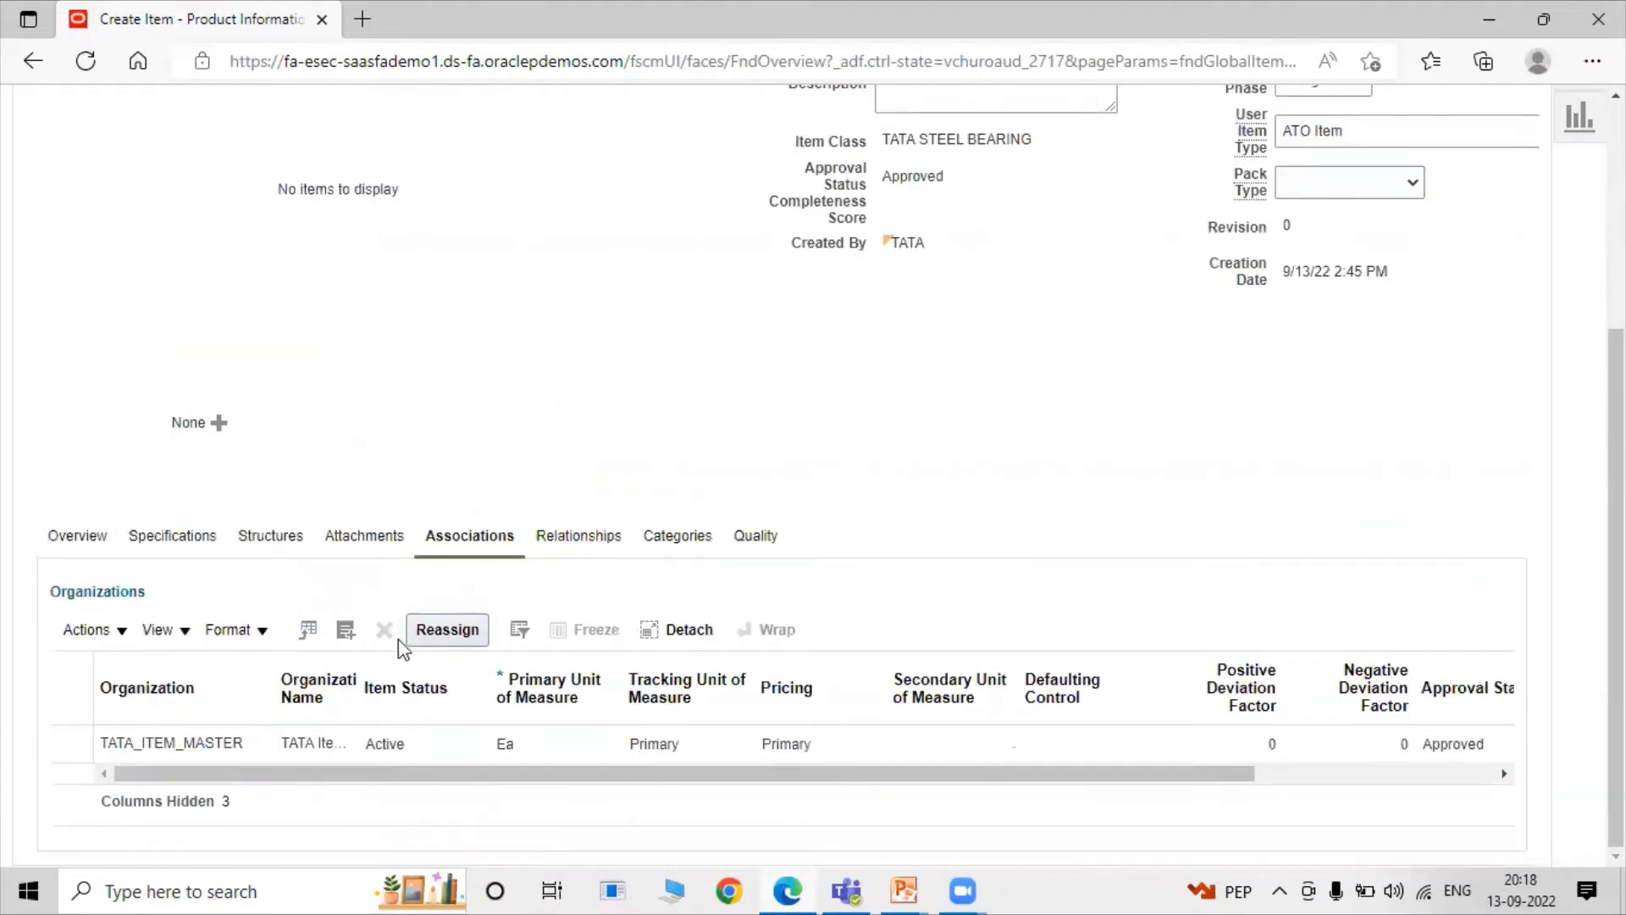
left_click(347, 629)
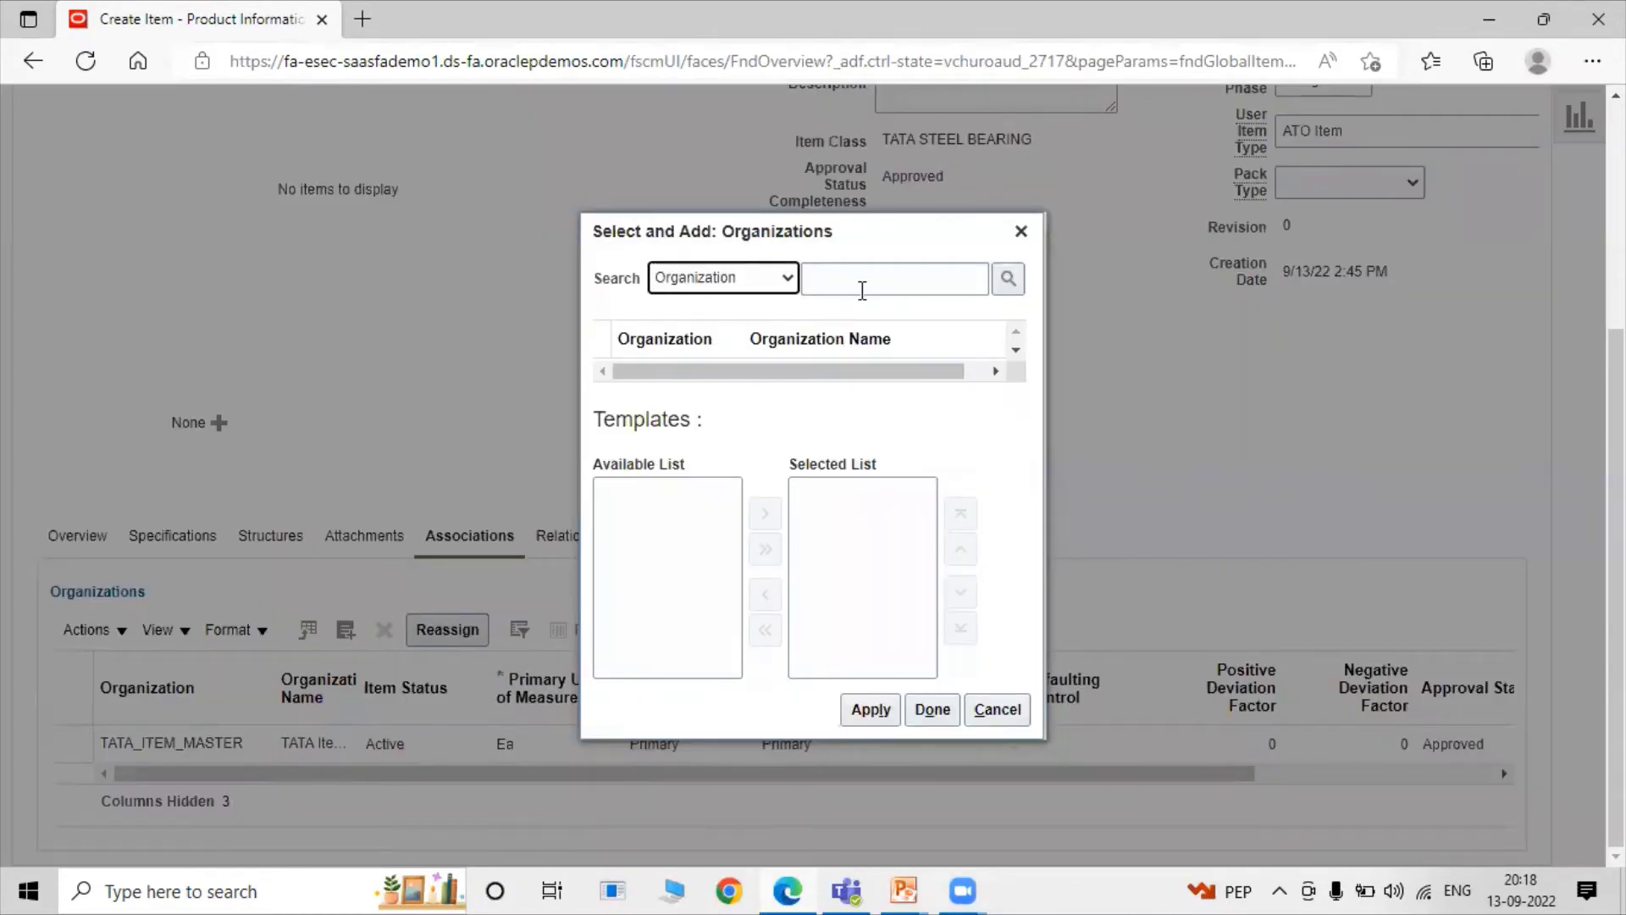
left_click(896, 277)
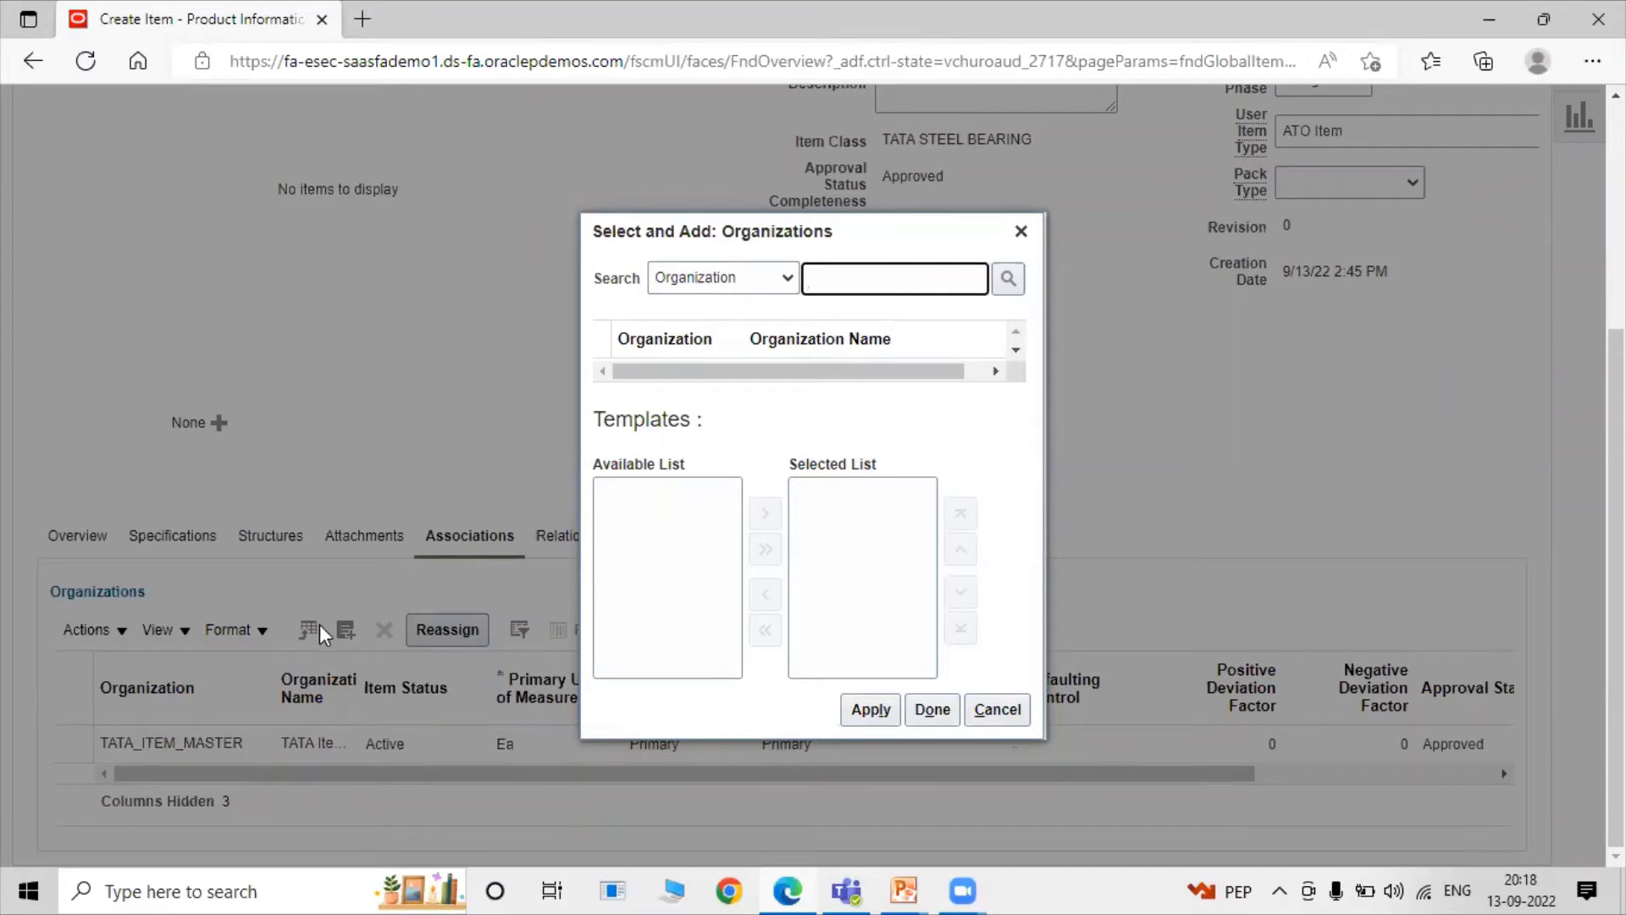
left_click(1010, 282)
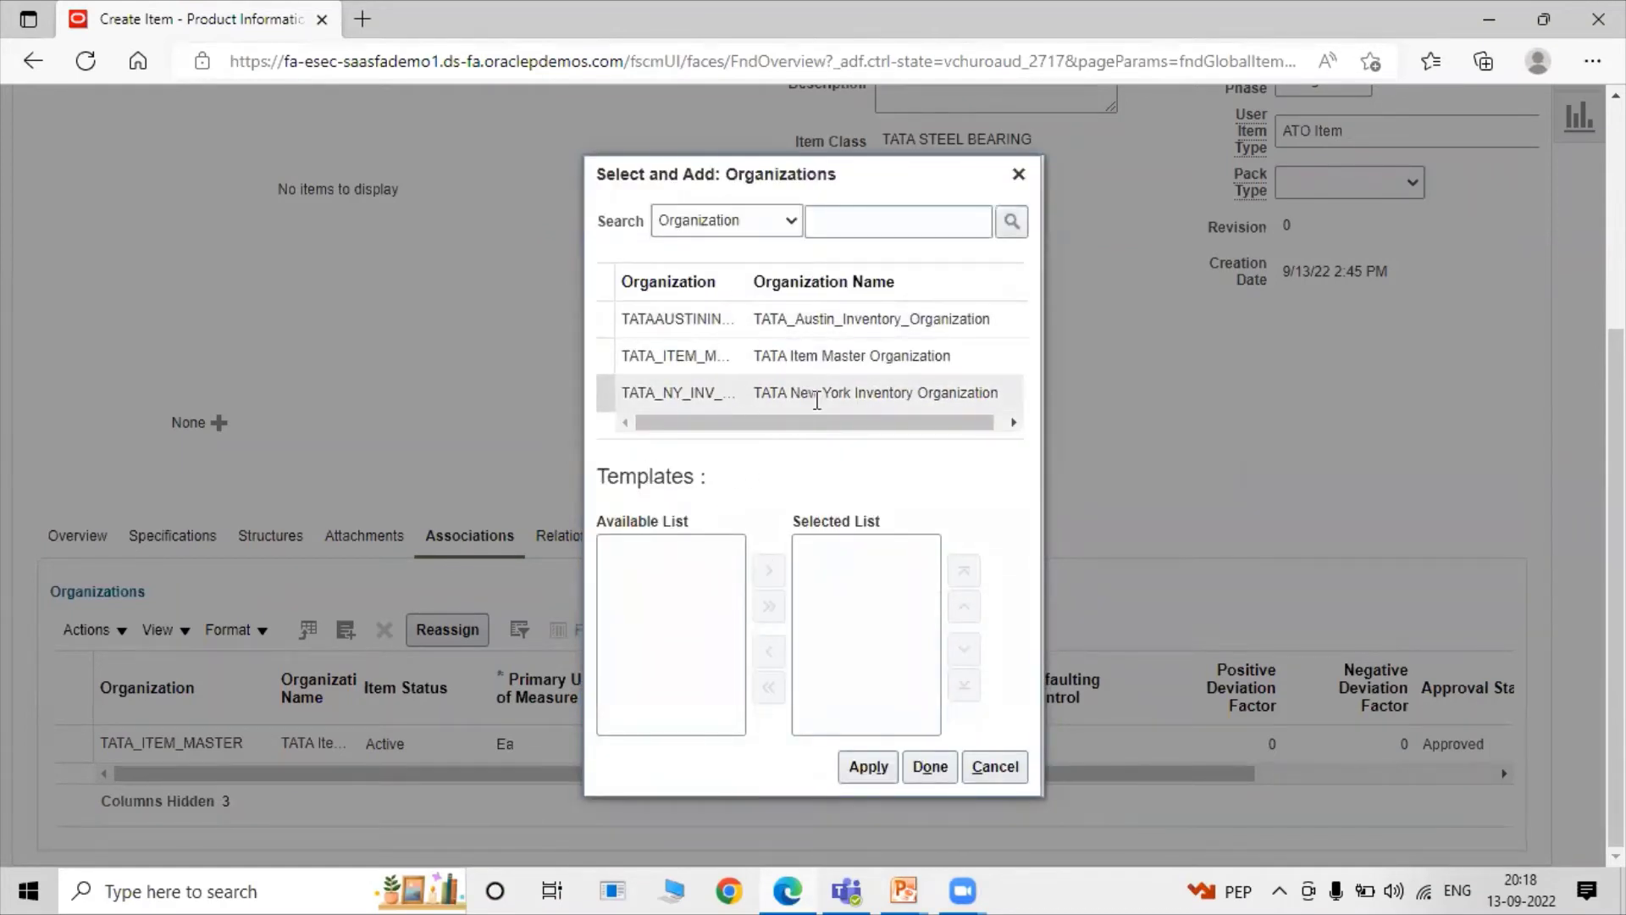
left_click(721, 395)
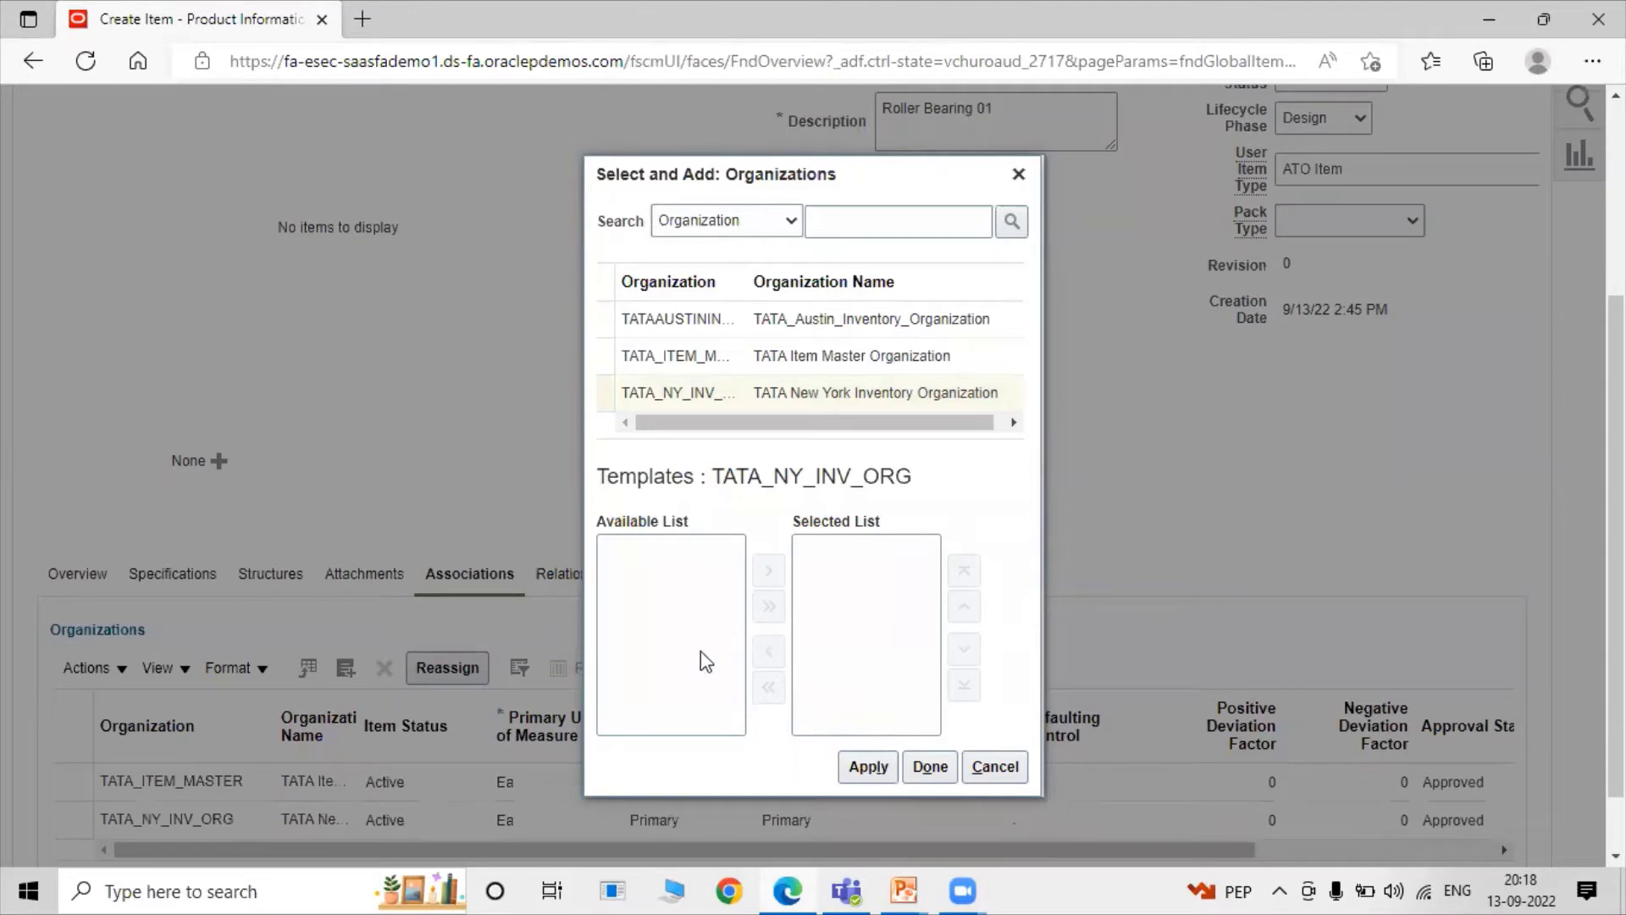
left_click(922, 768)
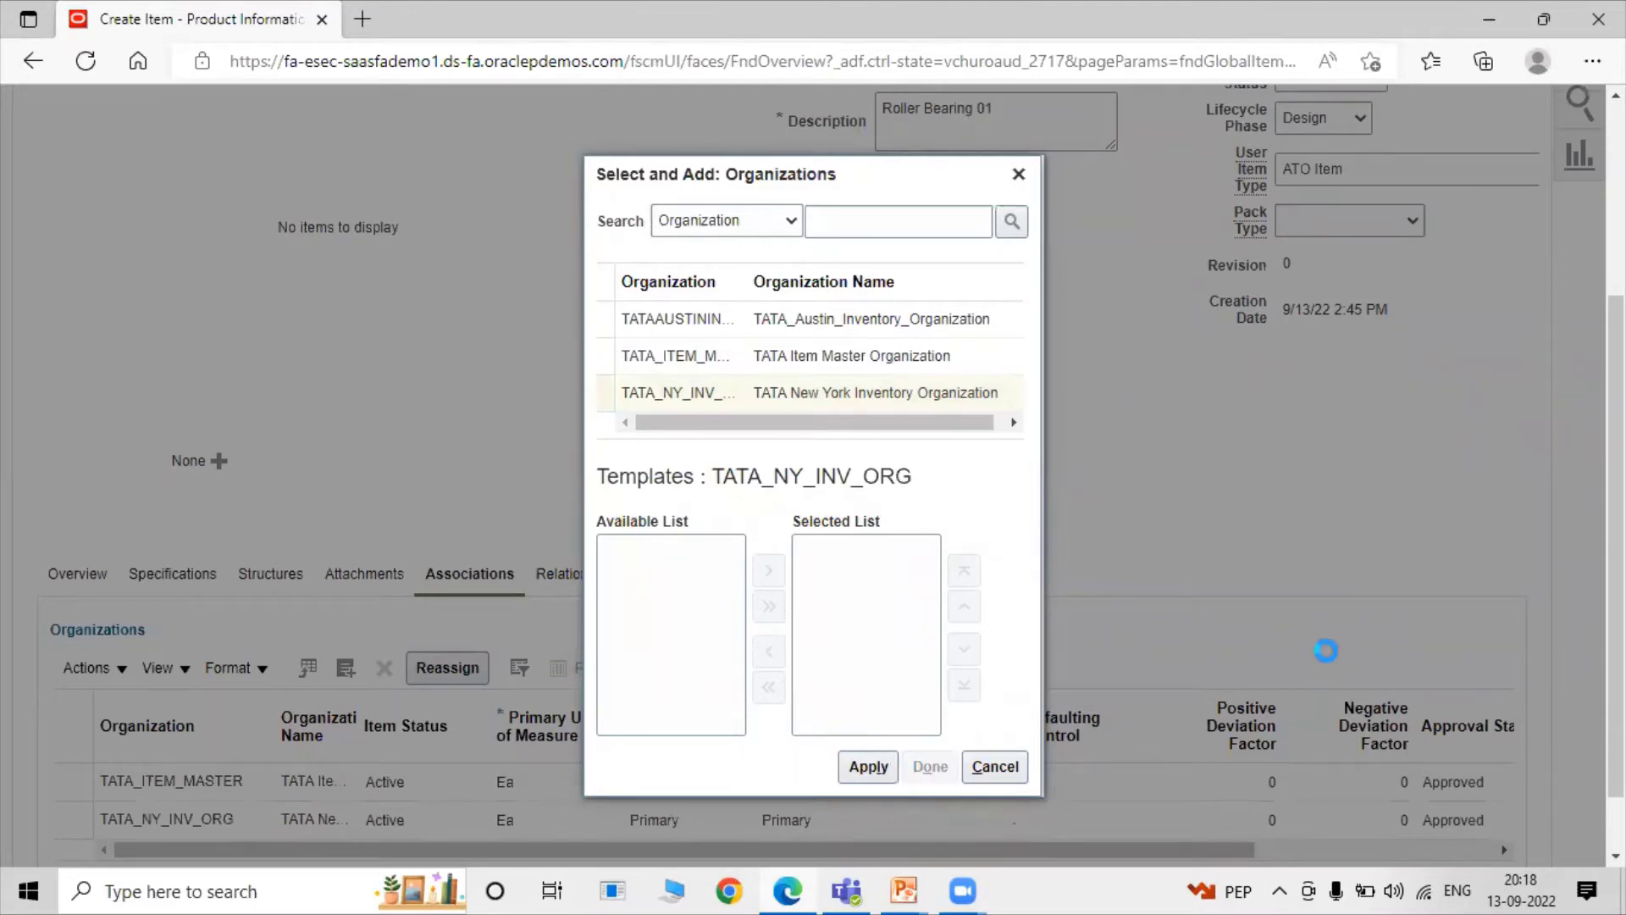
Save and close the Roller Bearing 01 item.
scroll(1270, 686, "down", 1)
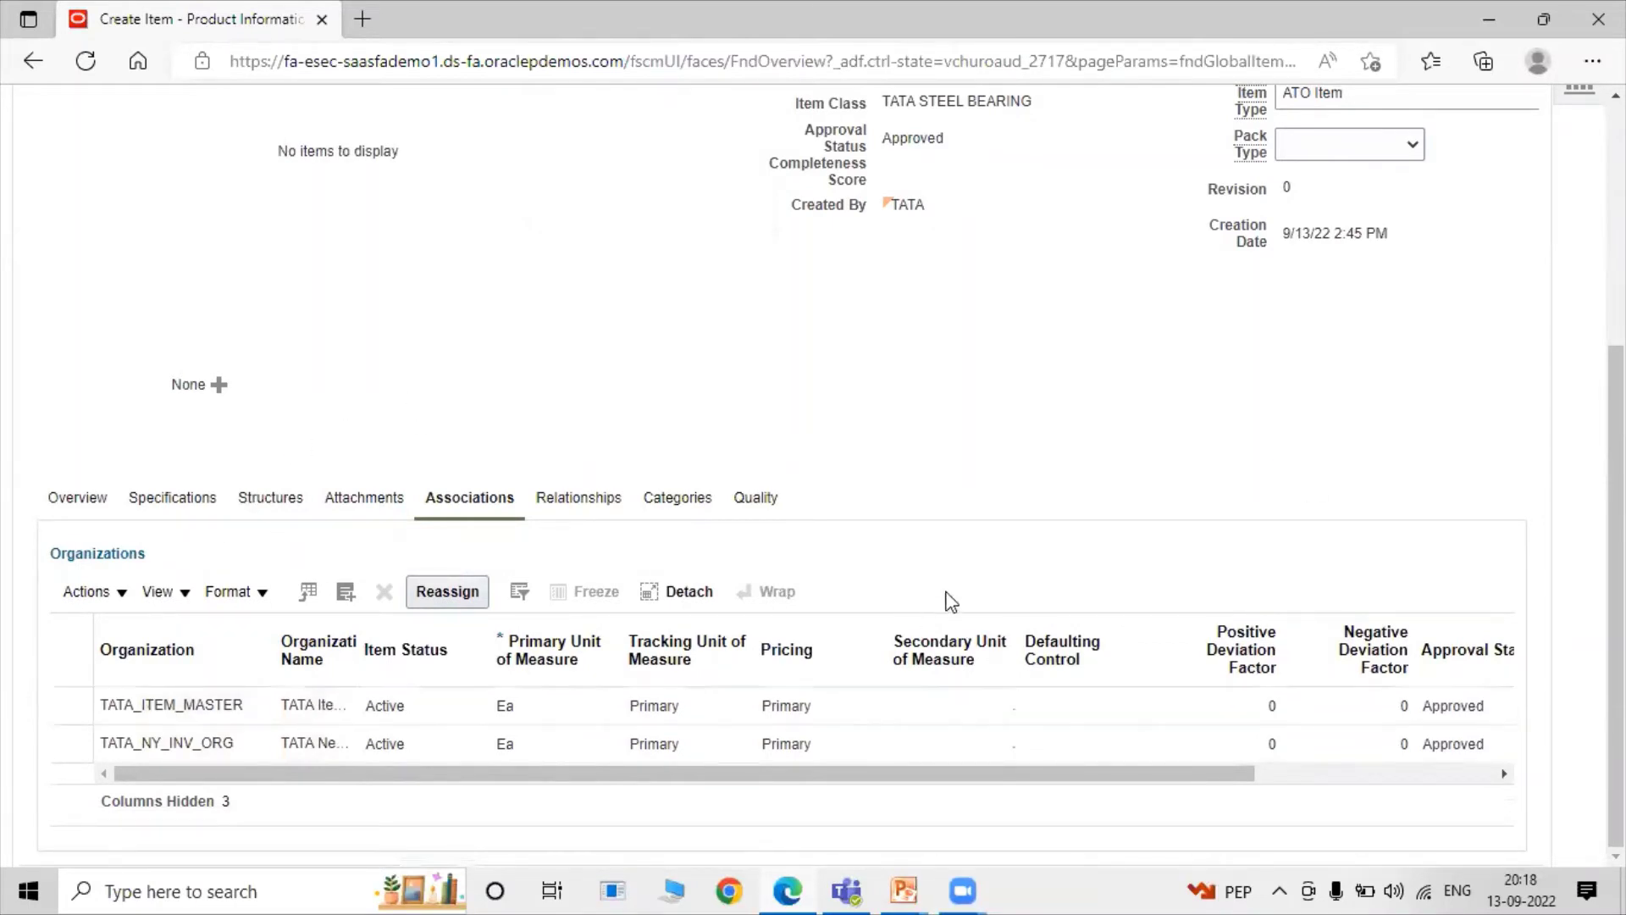
scroll(1215, 302, "up", 4)
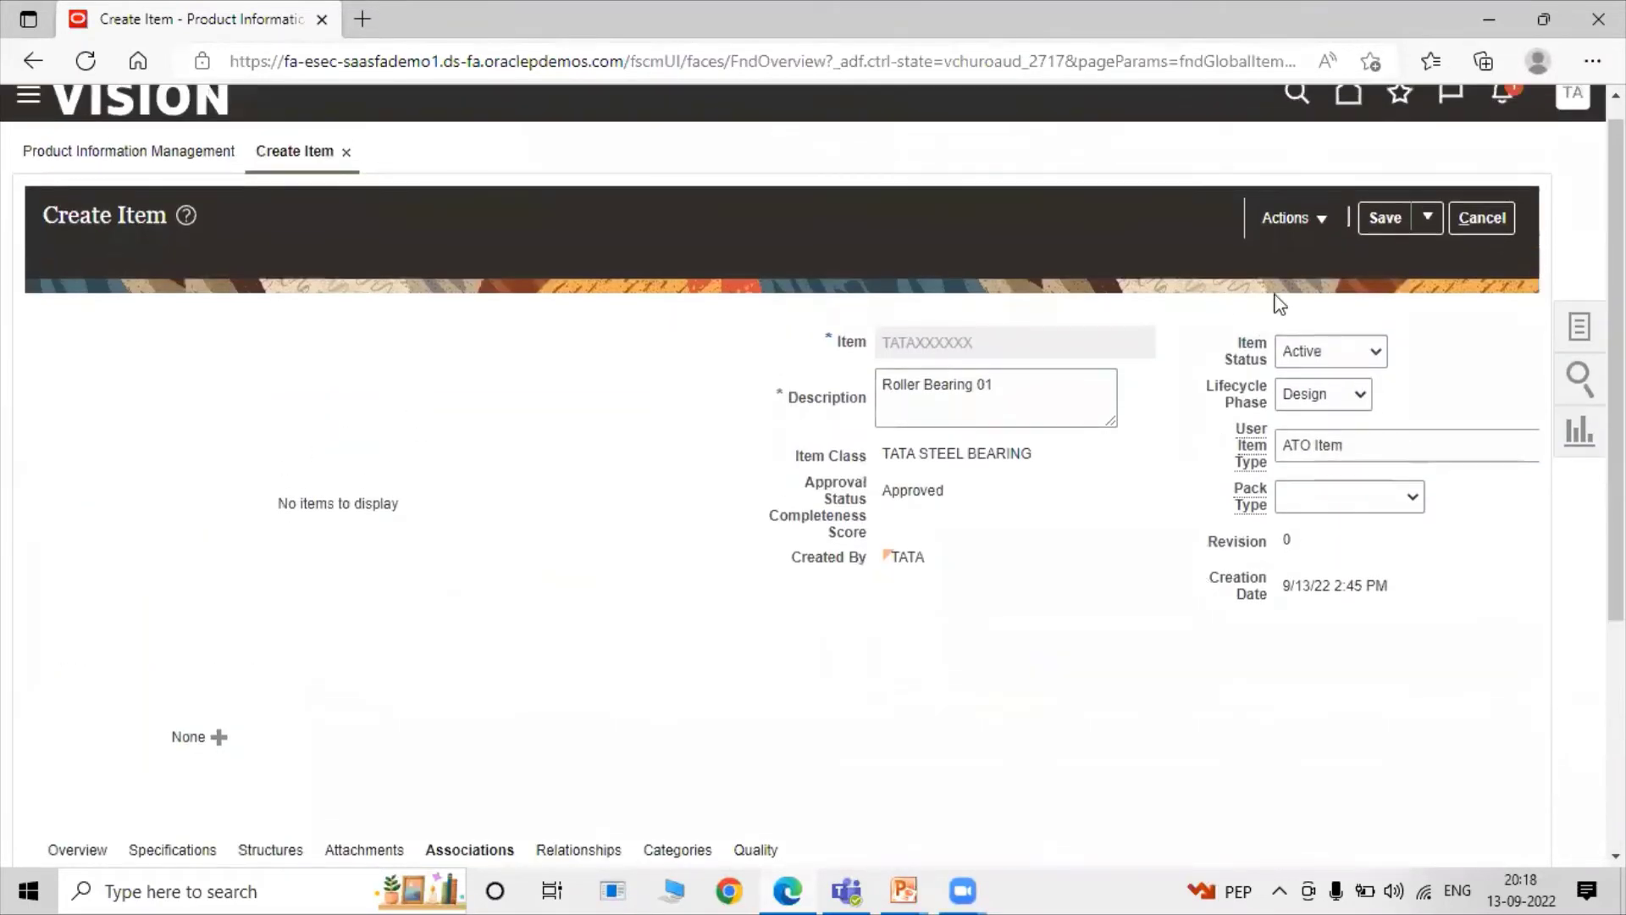
left_click(1423, 218)
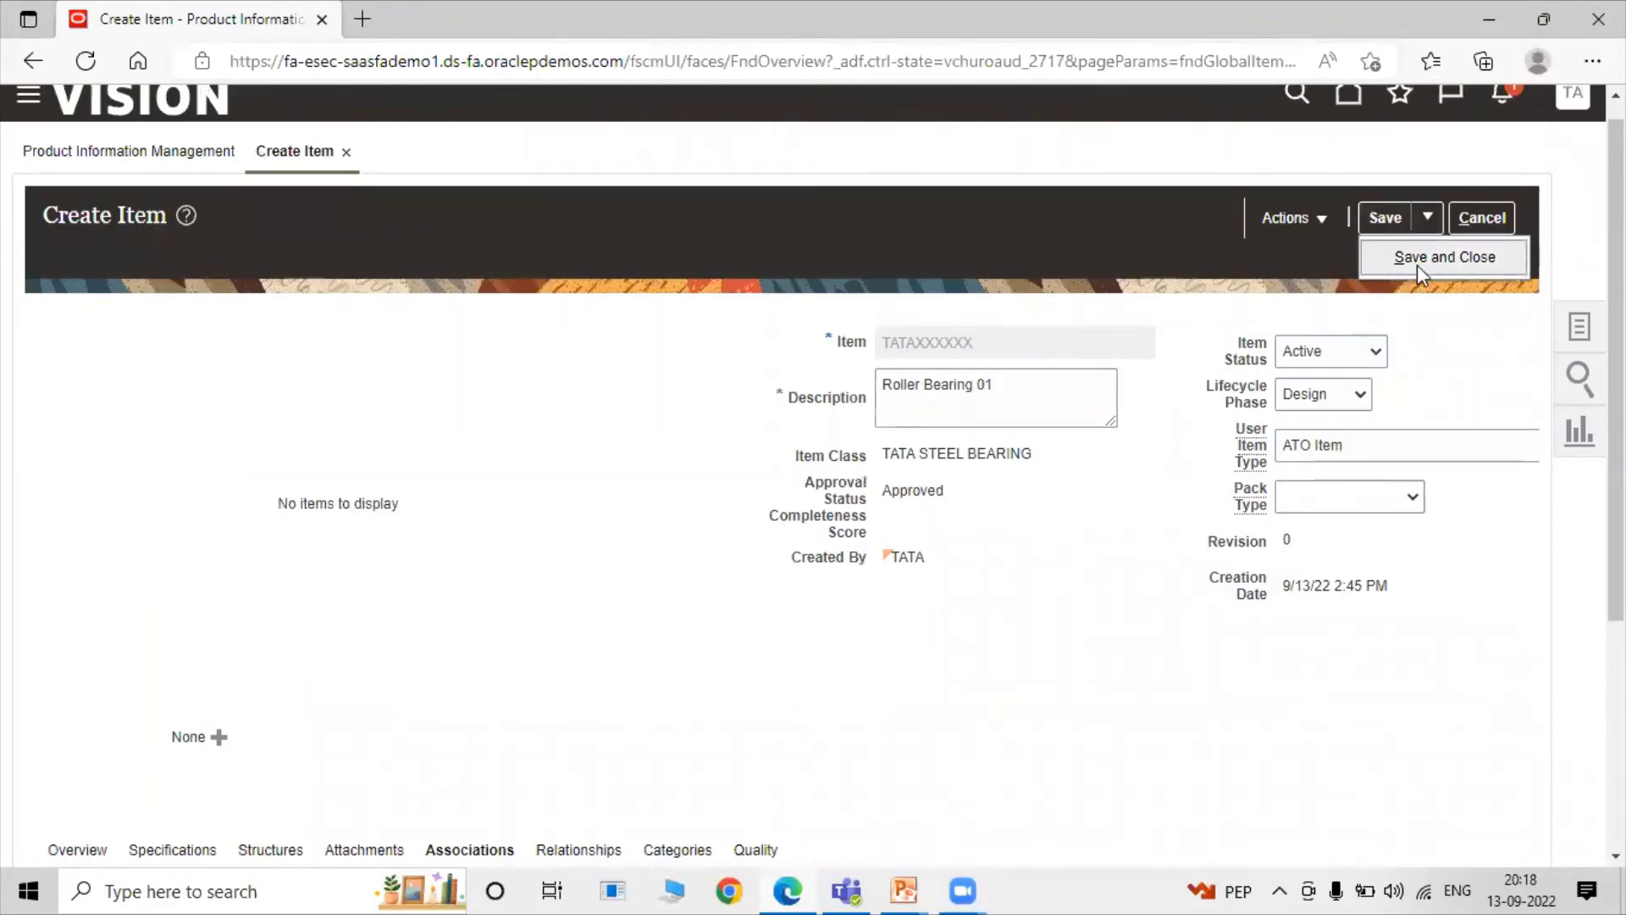
left_click(1416, 257)
scroll(646, 552, "down", 4)
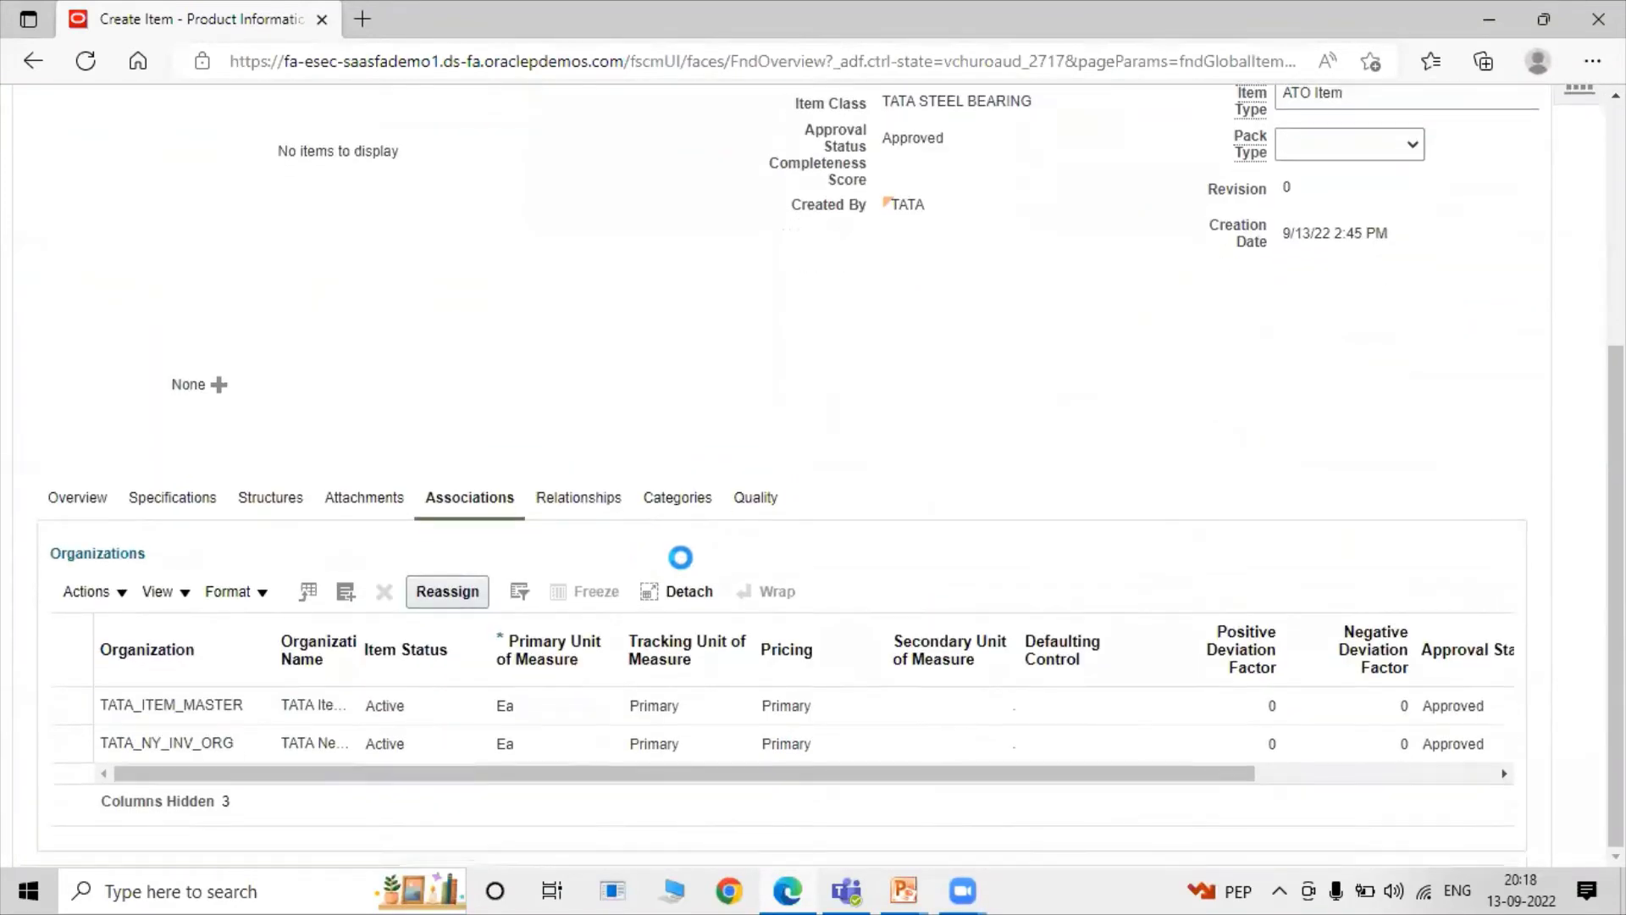
scroll(763, 556, "up", 4)
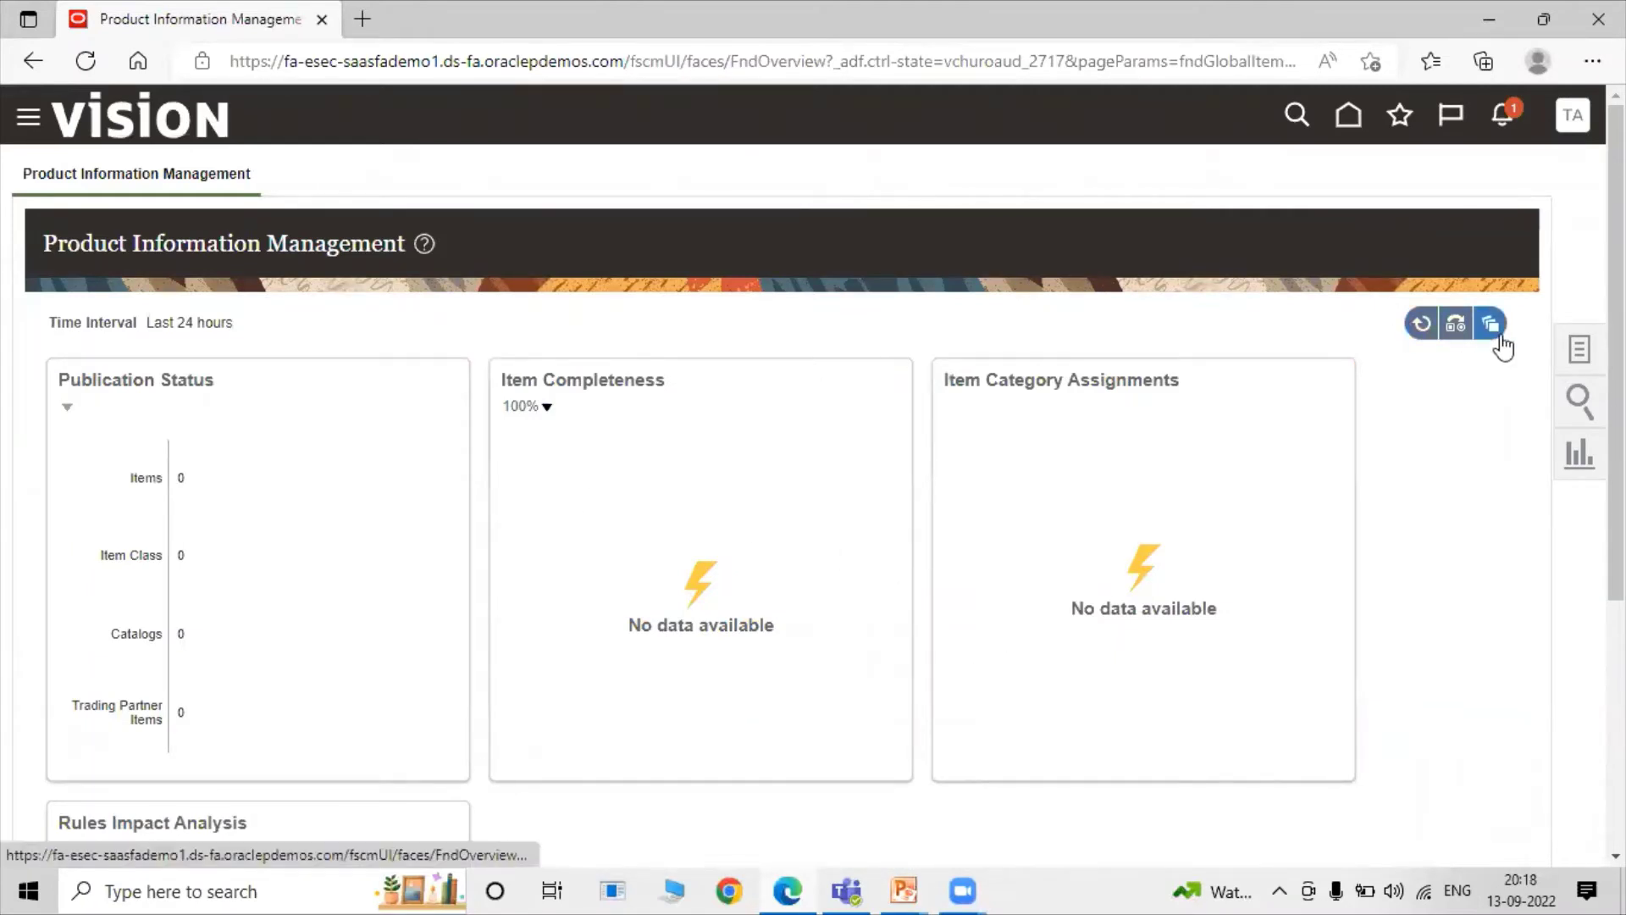
Go to Inventory Management and start a new miscellaneous transaction for TATA_NY_INV_ORG.
left_click(29, 121)
scroll(383, 503, "down", 4)
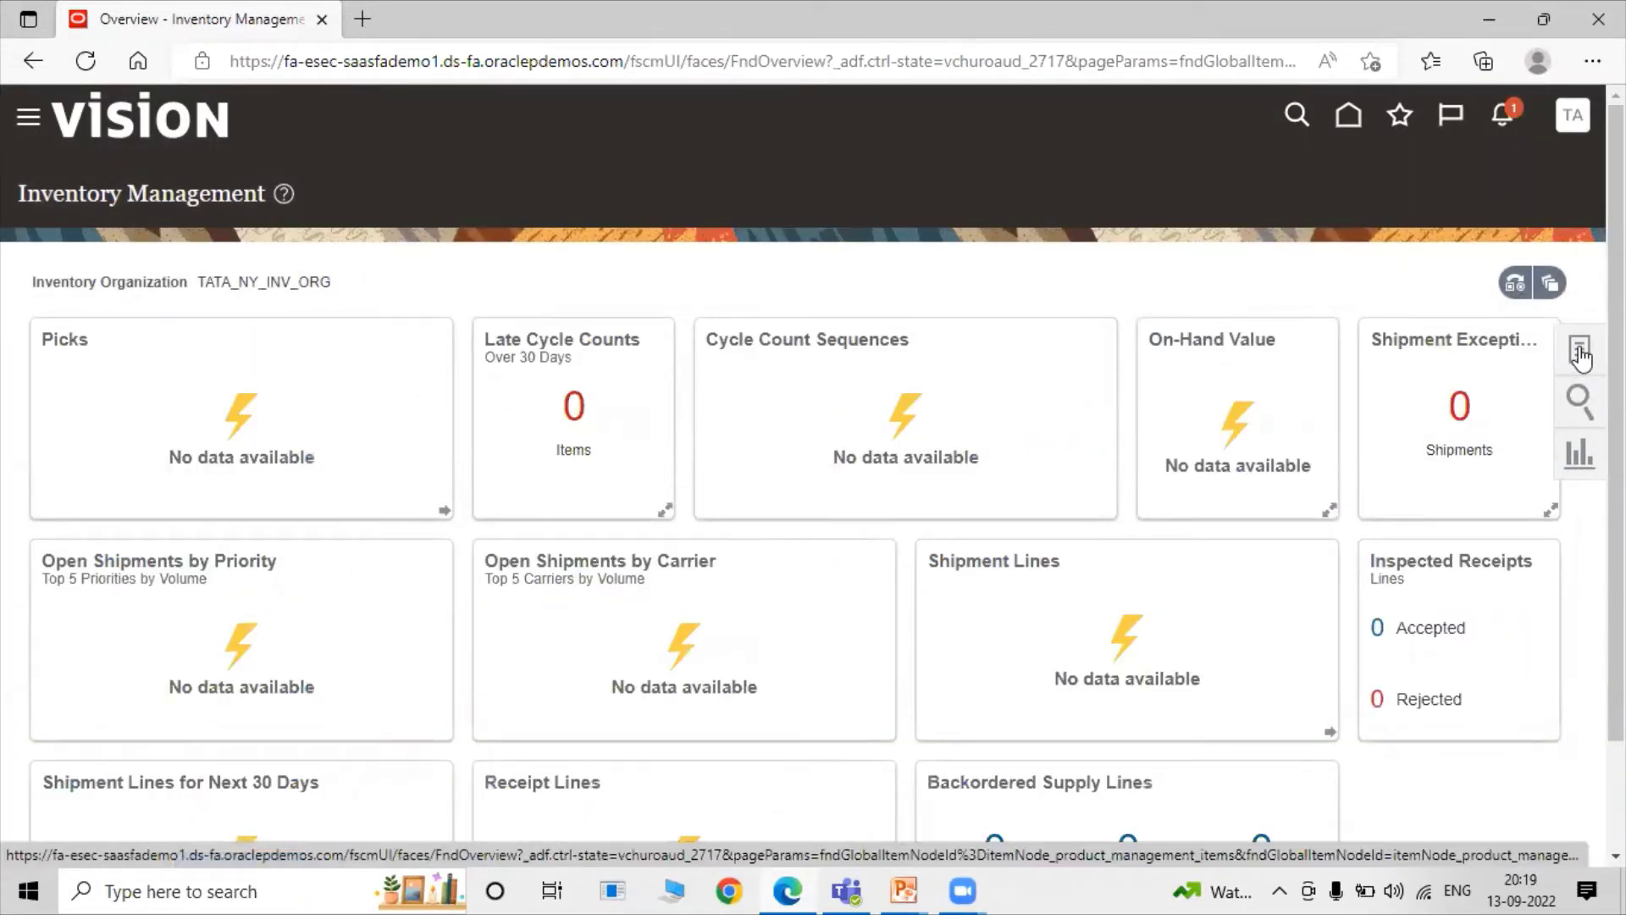
left_click(1580, 354)
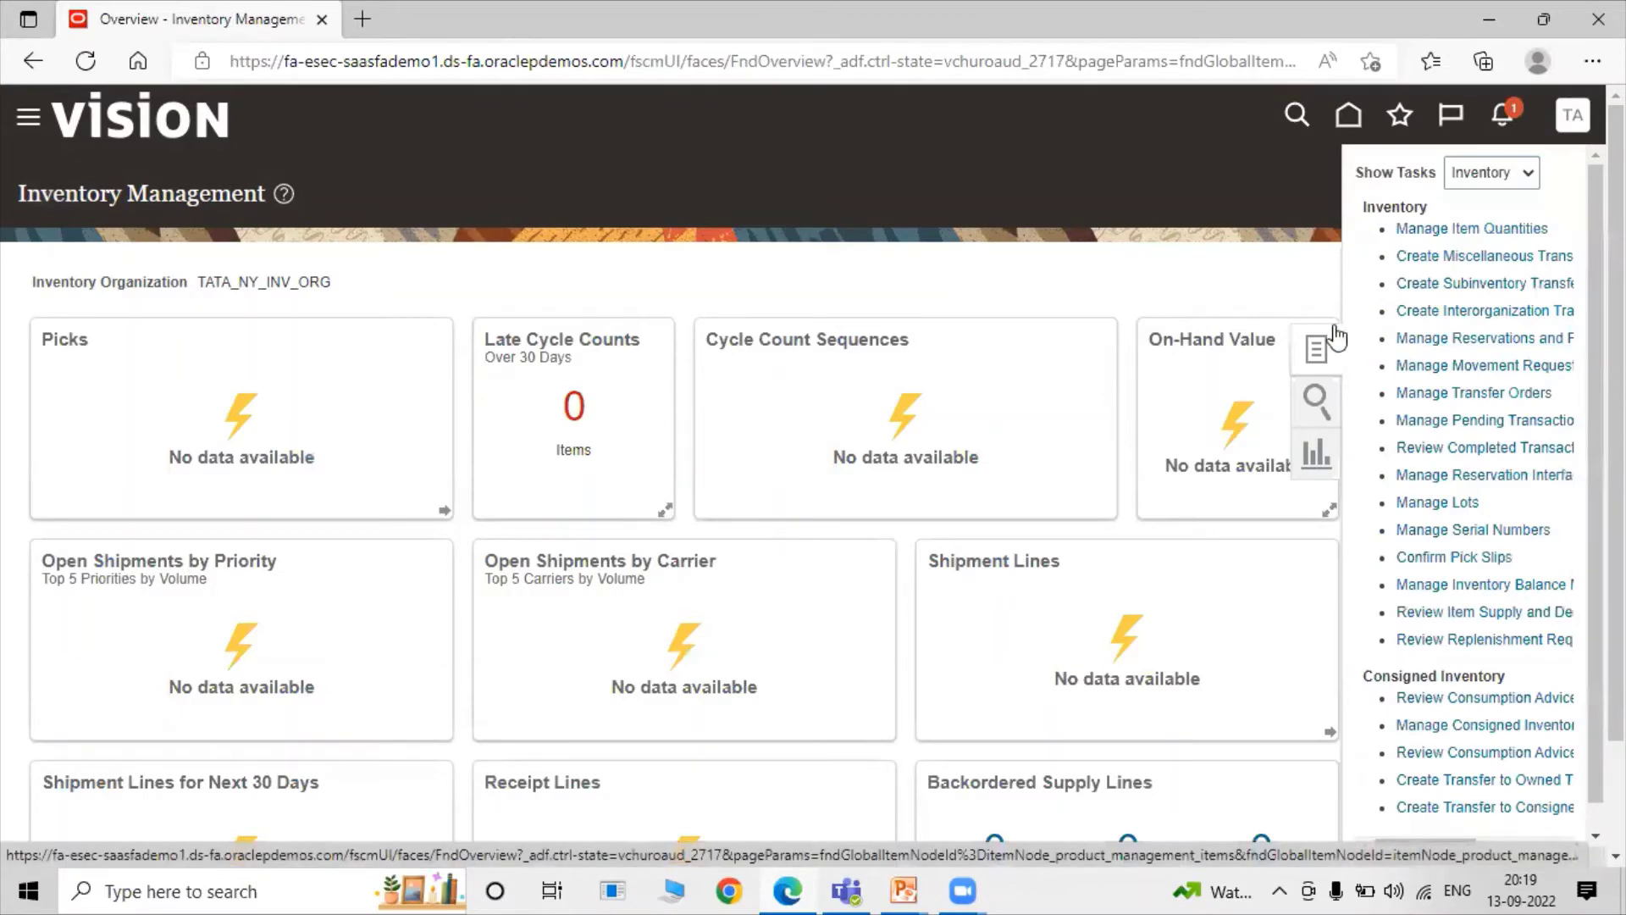
left_click(1422, 255)
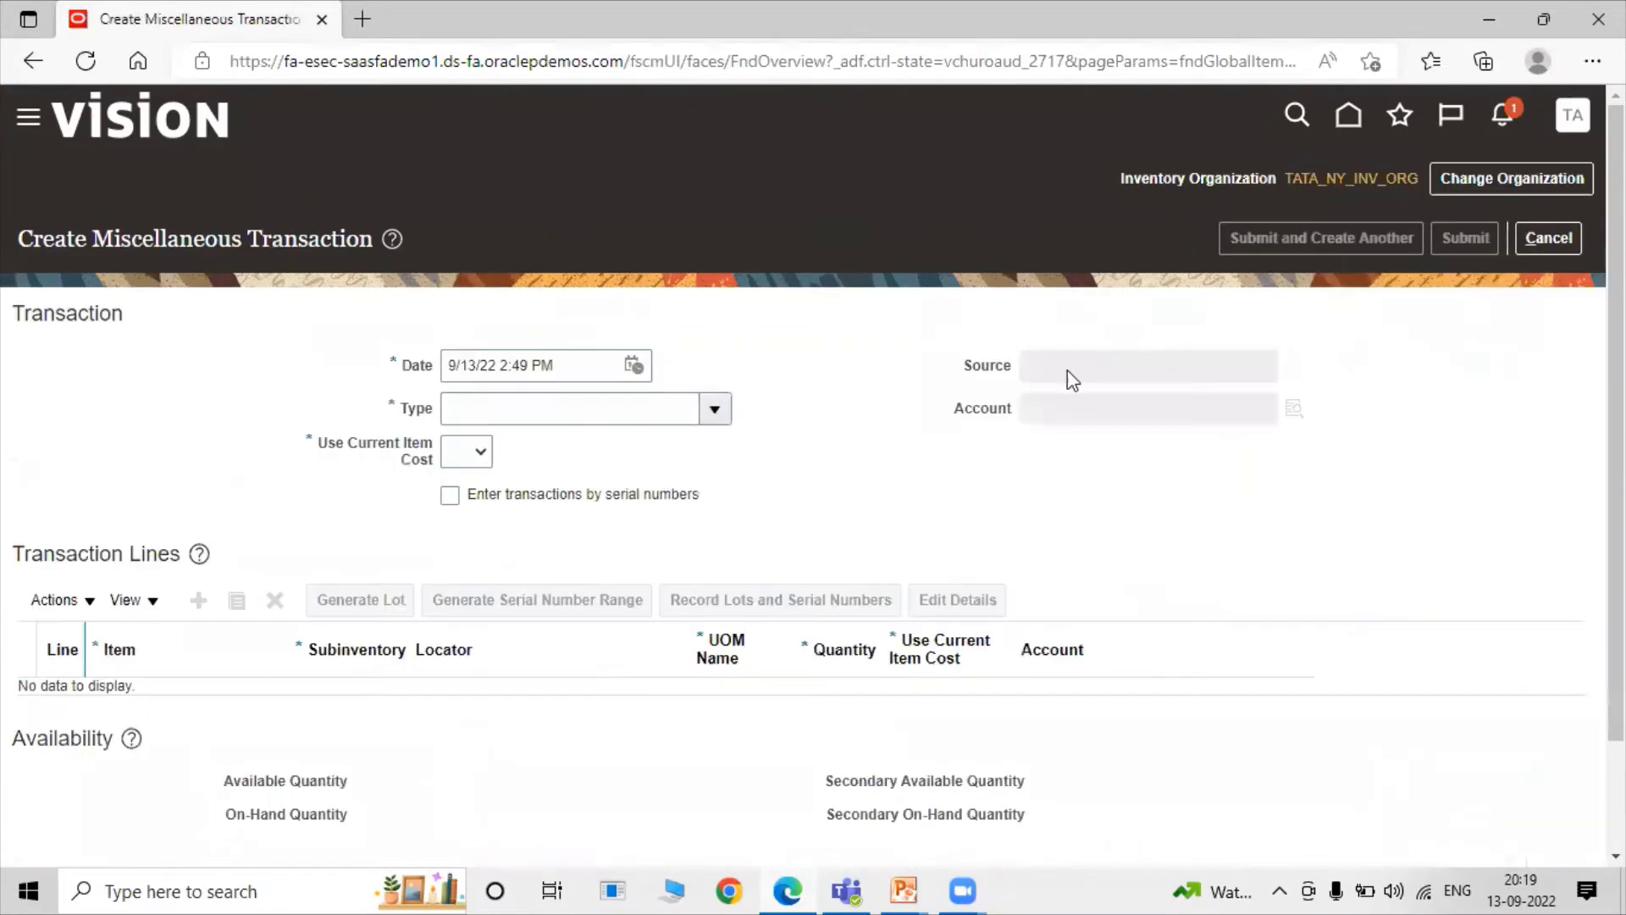
Set the transaction type to Miscellaneous Receipt and Use Current Item Cost to Yes.
left_click(704, 412)
left_click(617, 457)
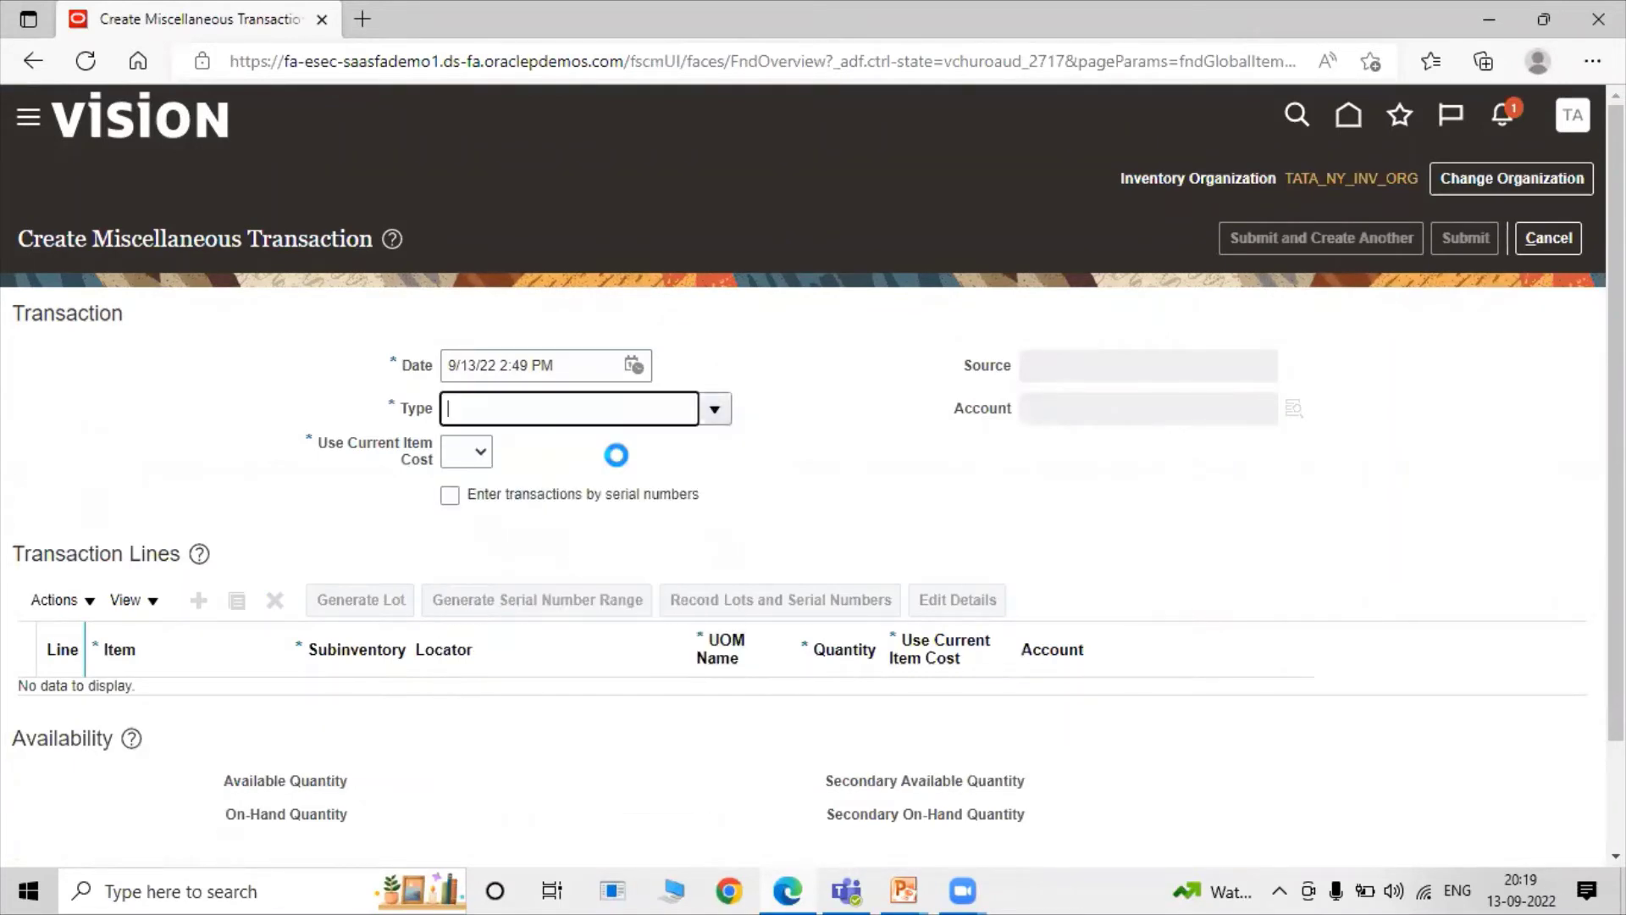
left_click(465, 452)
left_click(463, 520)
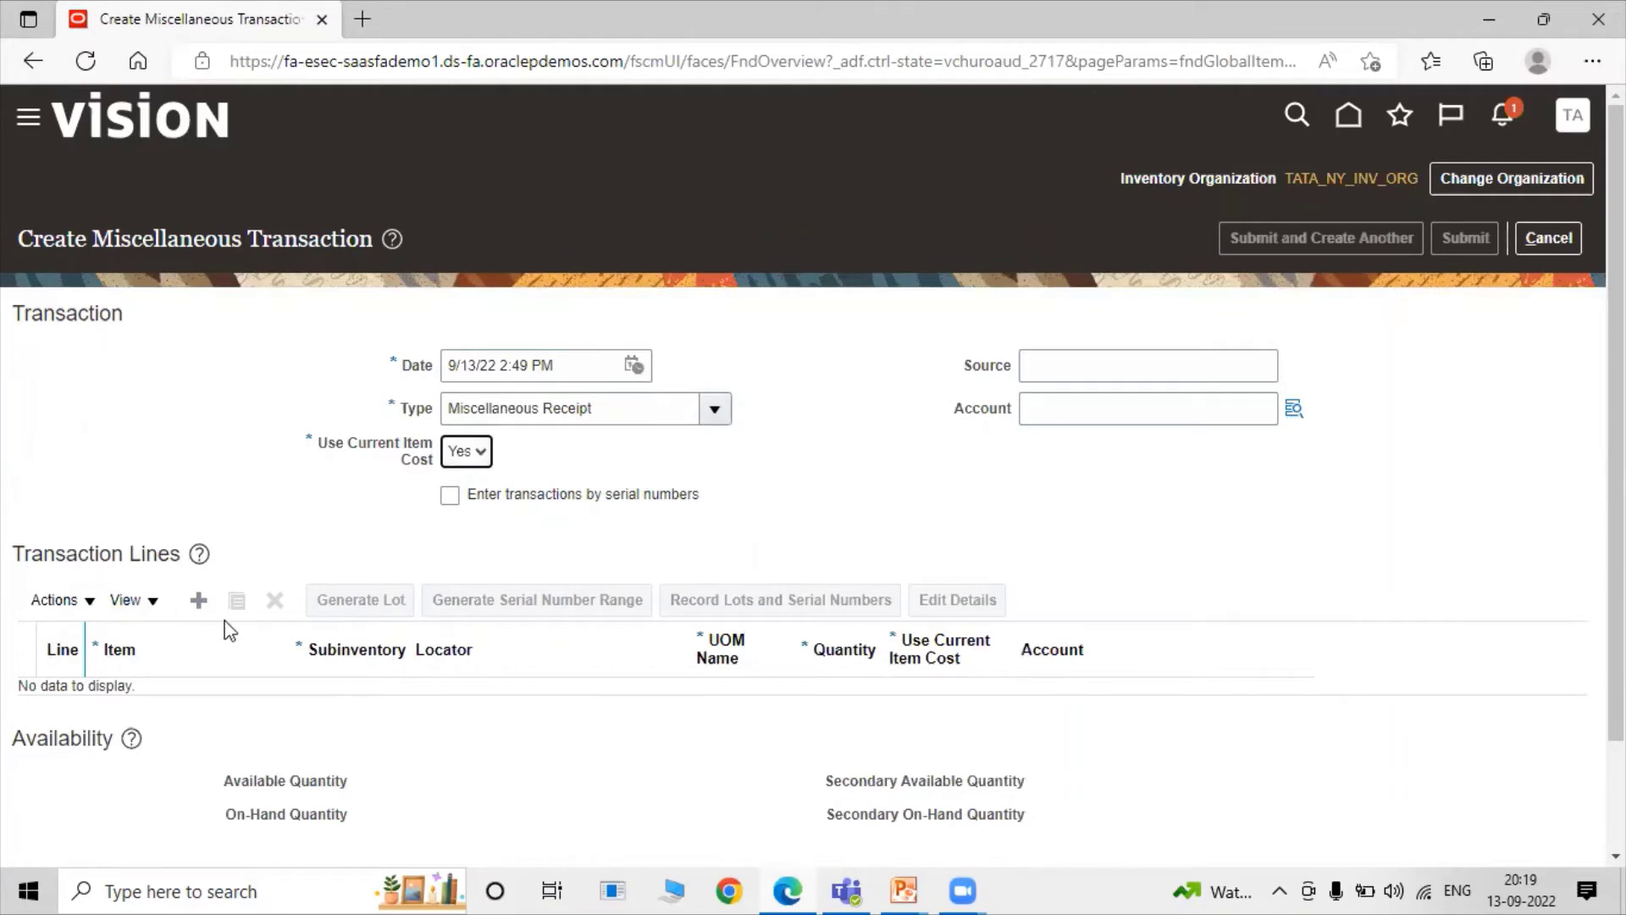
Add a transaction line and select item TATA1004 by searching for the description Roller Bearing.
left_click(195, 601)
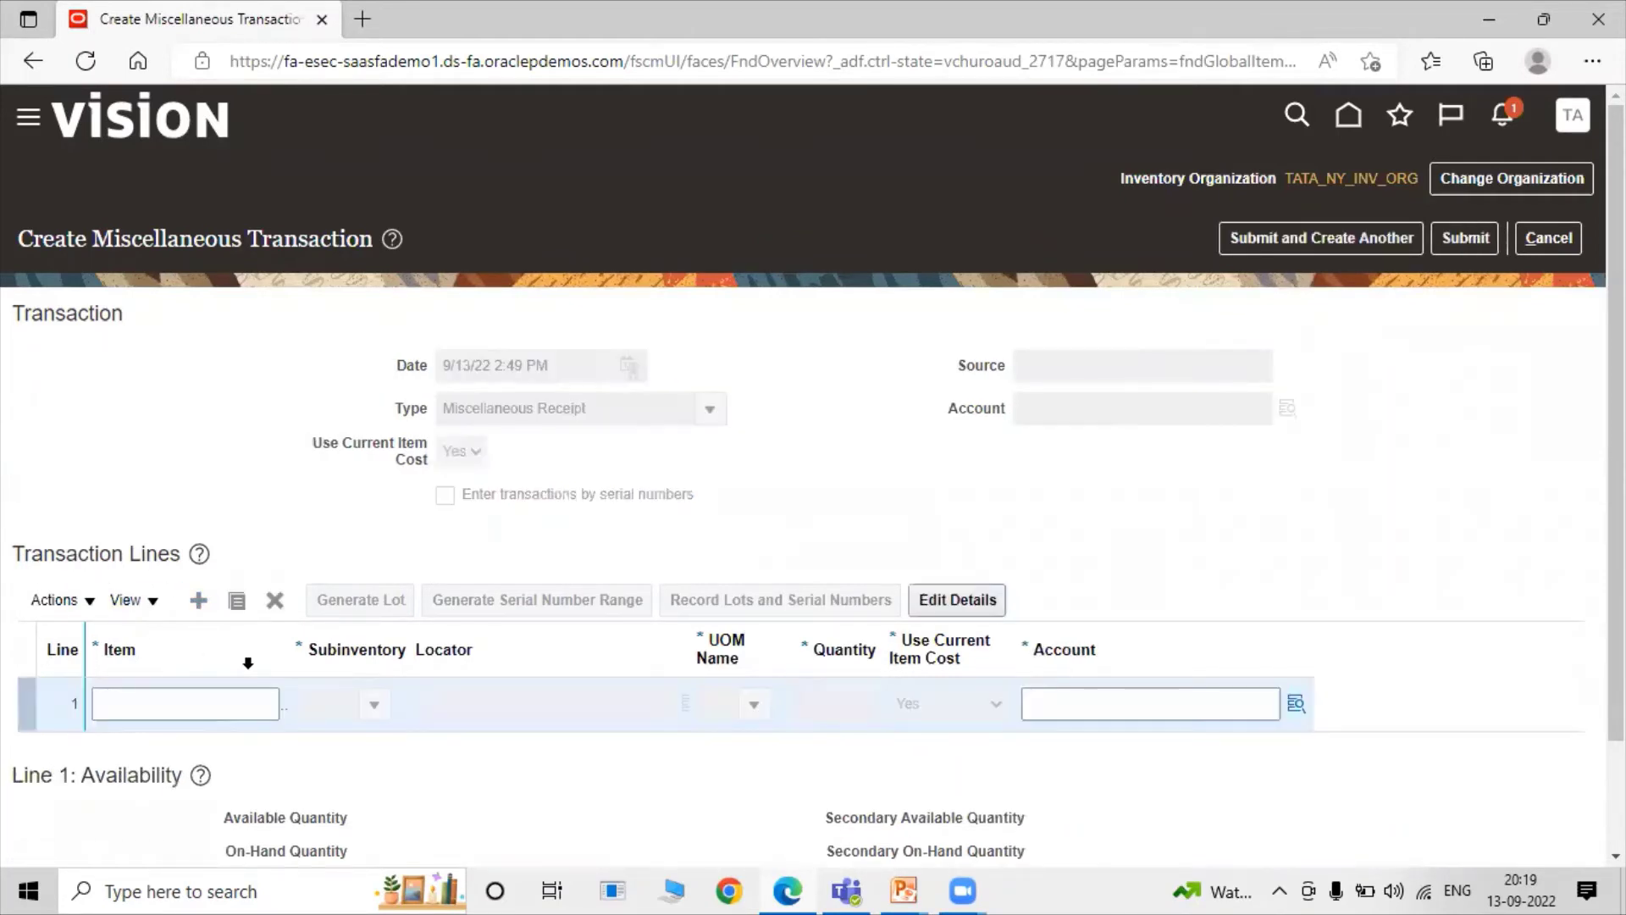
left_click_drag(286, 641, 329, 641)
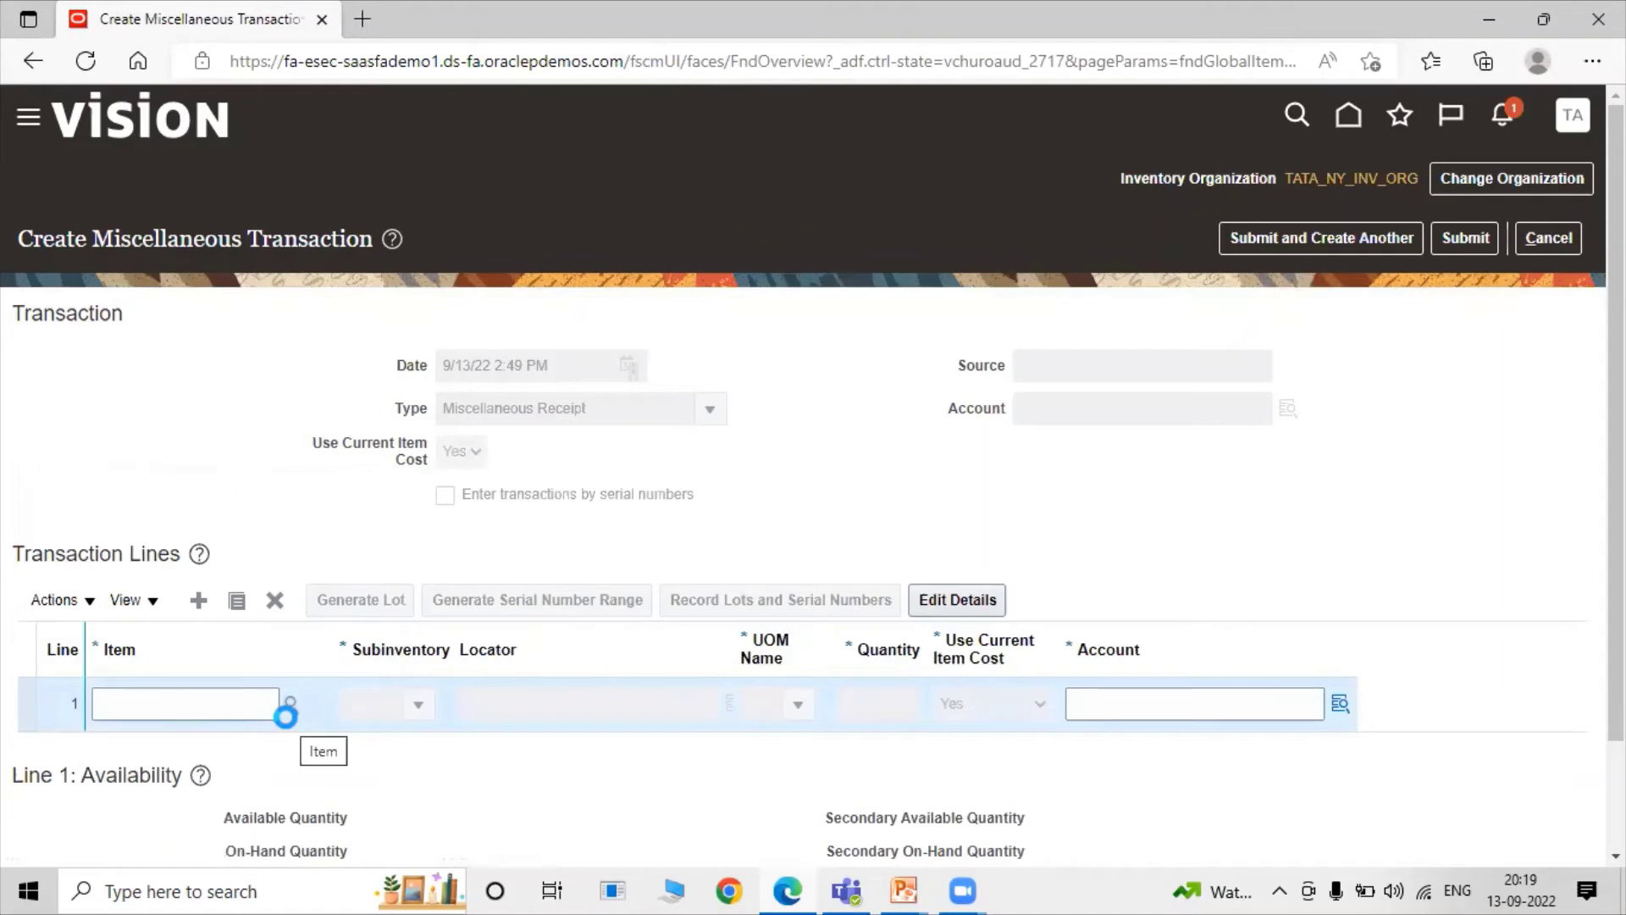
left_click(288, 704)
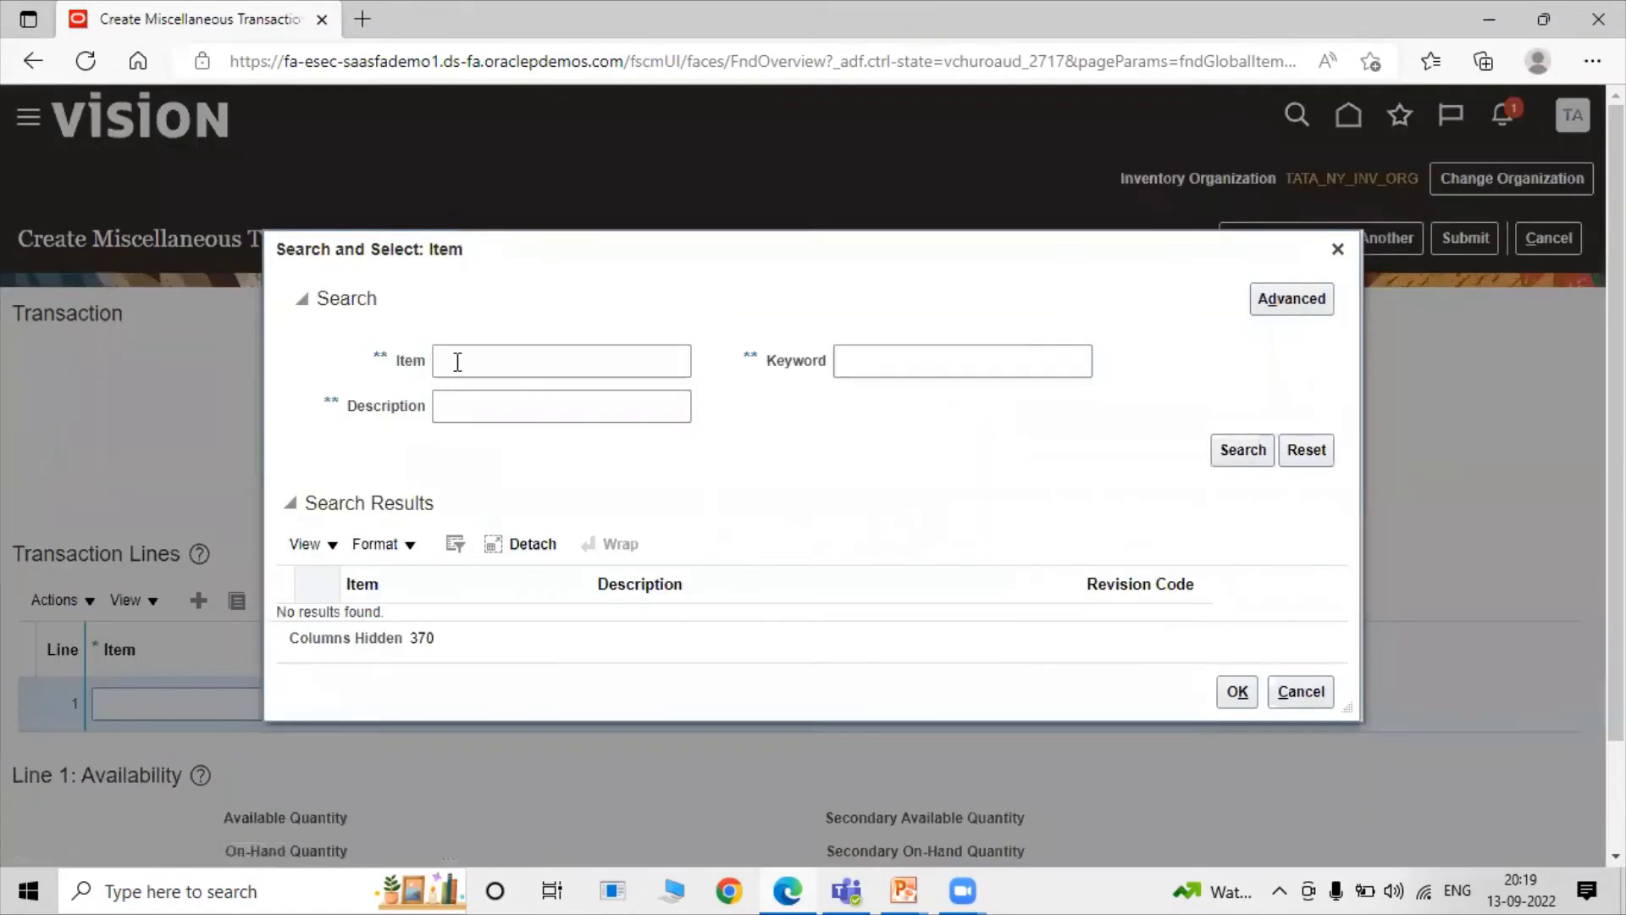
left_click(481, 408)
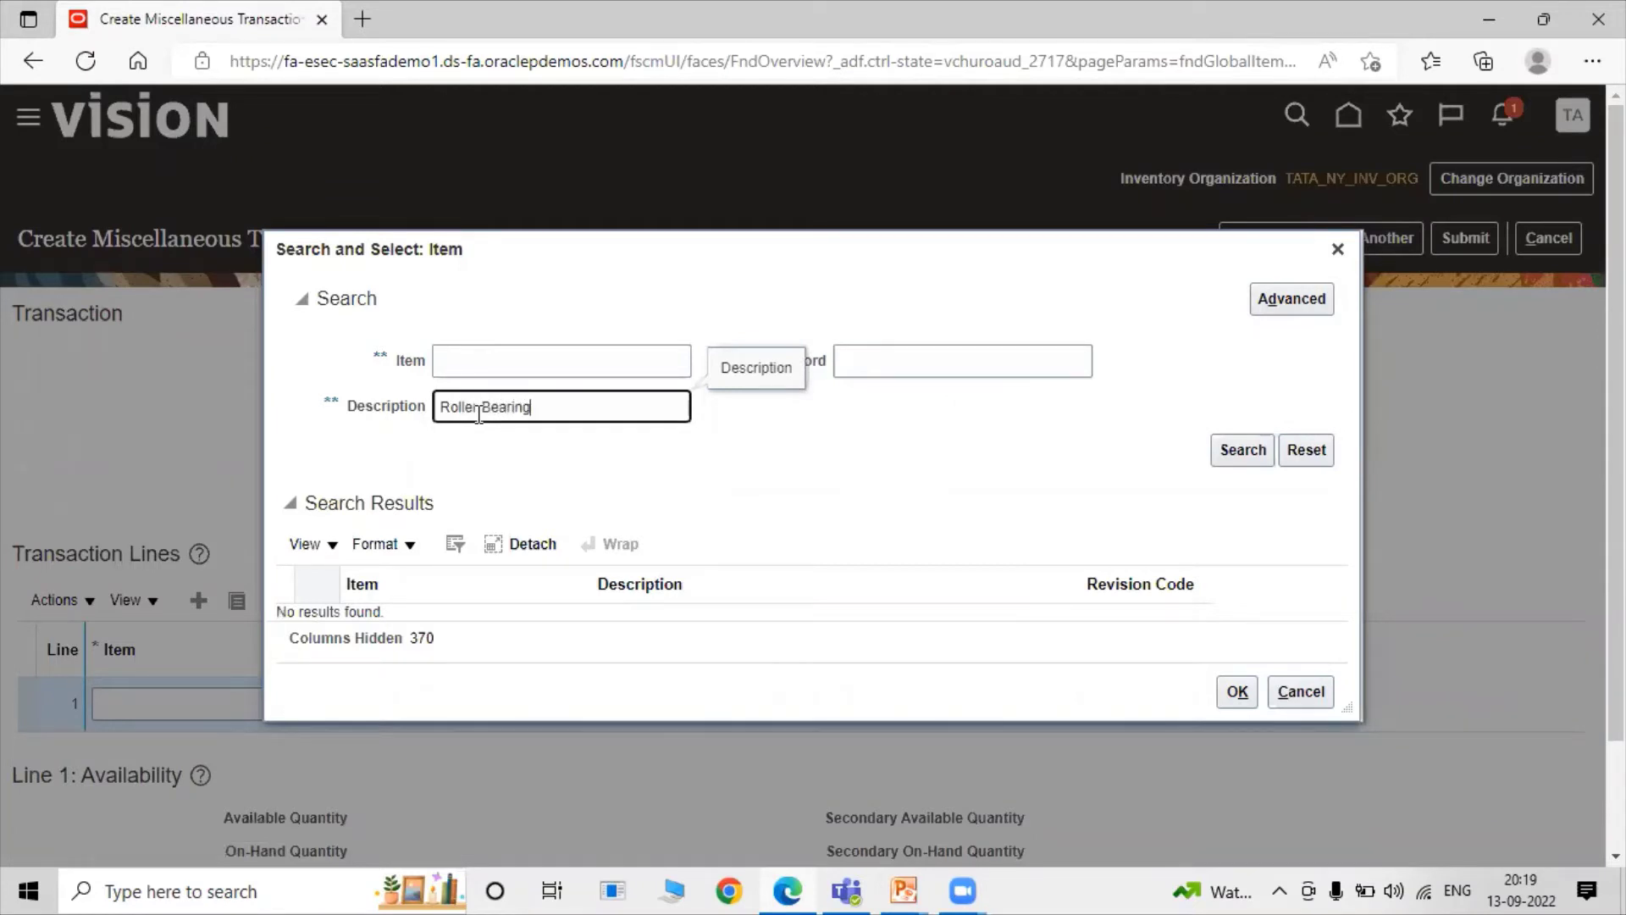
key("Return")
left_click(621, 559)
left_click(1238, 662)
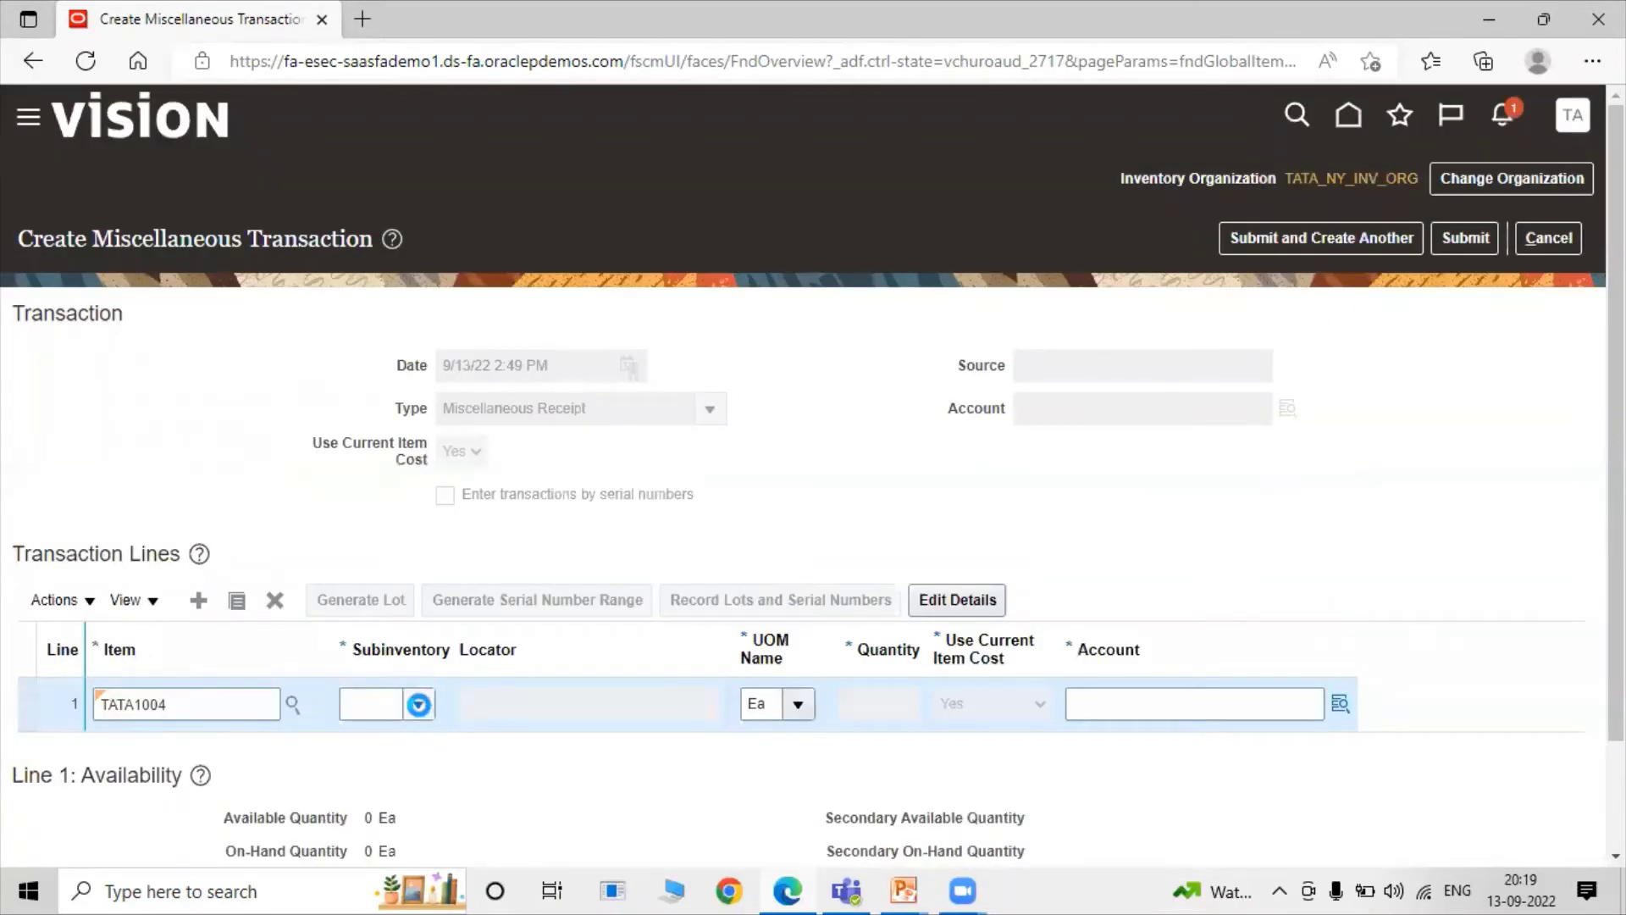
Choose the TATA subinventory for the line and set its quantity to 7,500.
left_click(418, 705)
left_click(378, 745)
left_click(898, 710)
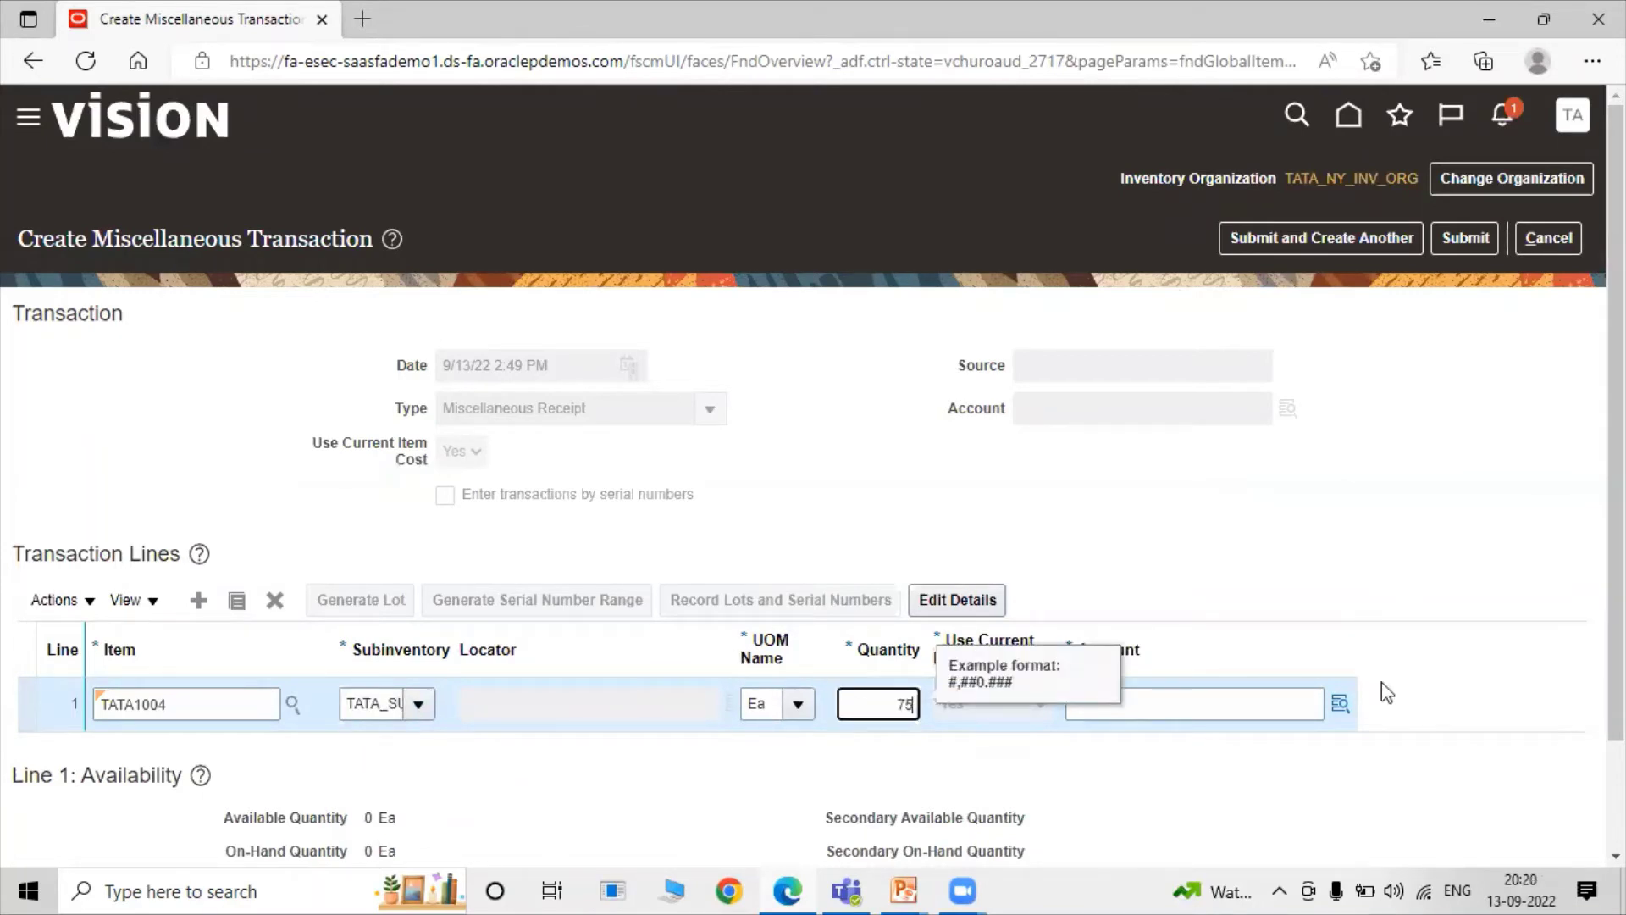
left_click(1475, 586)
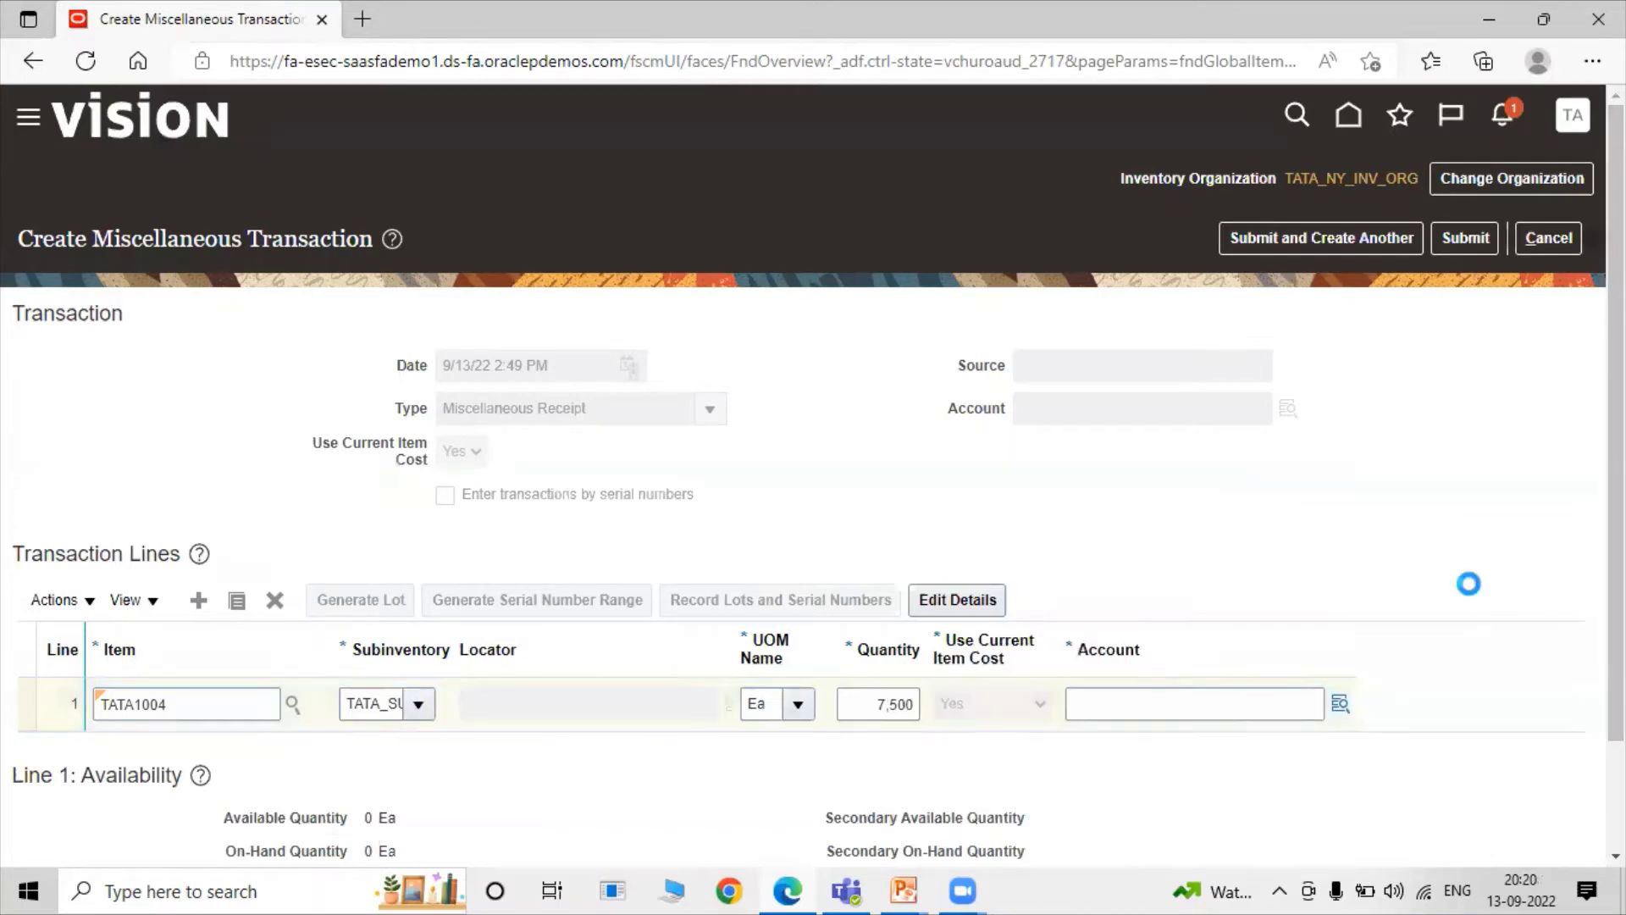
Assign the first listed account combination to the line and submit the miscellaneous receipt.
left_click(1337, 704)
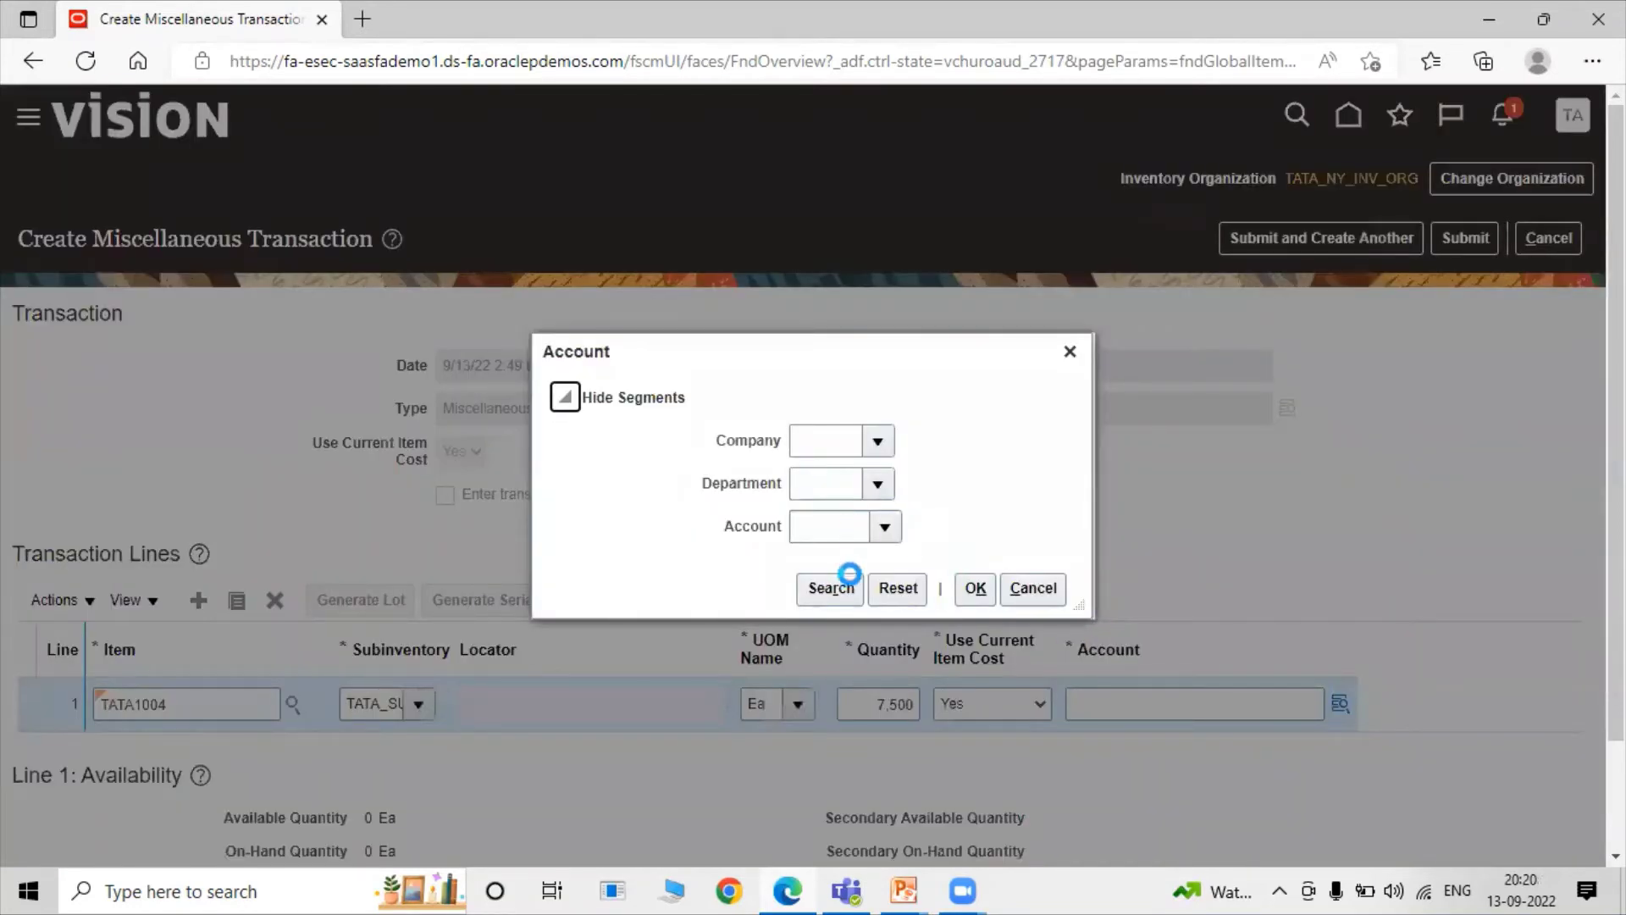
left_click(845, 593)
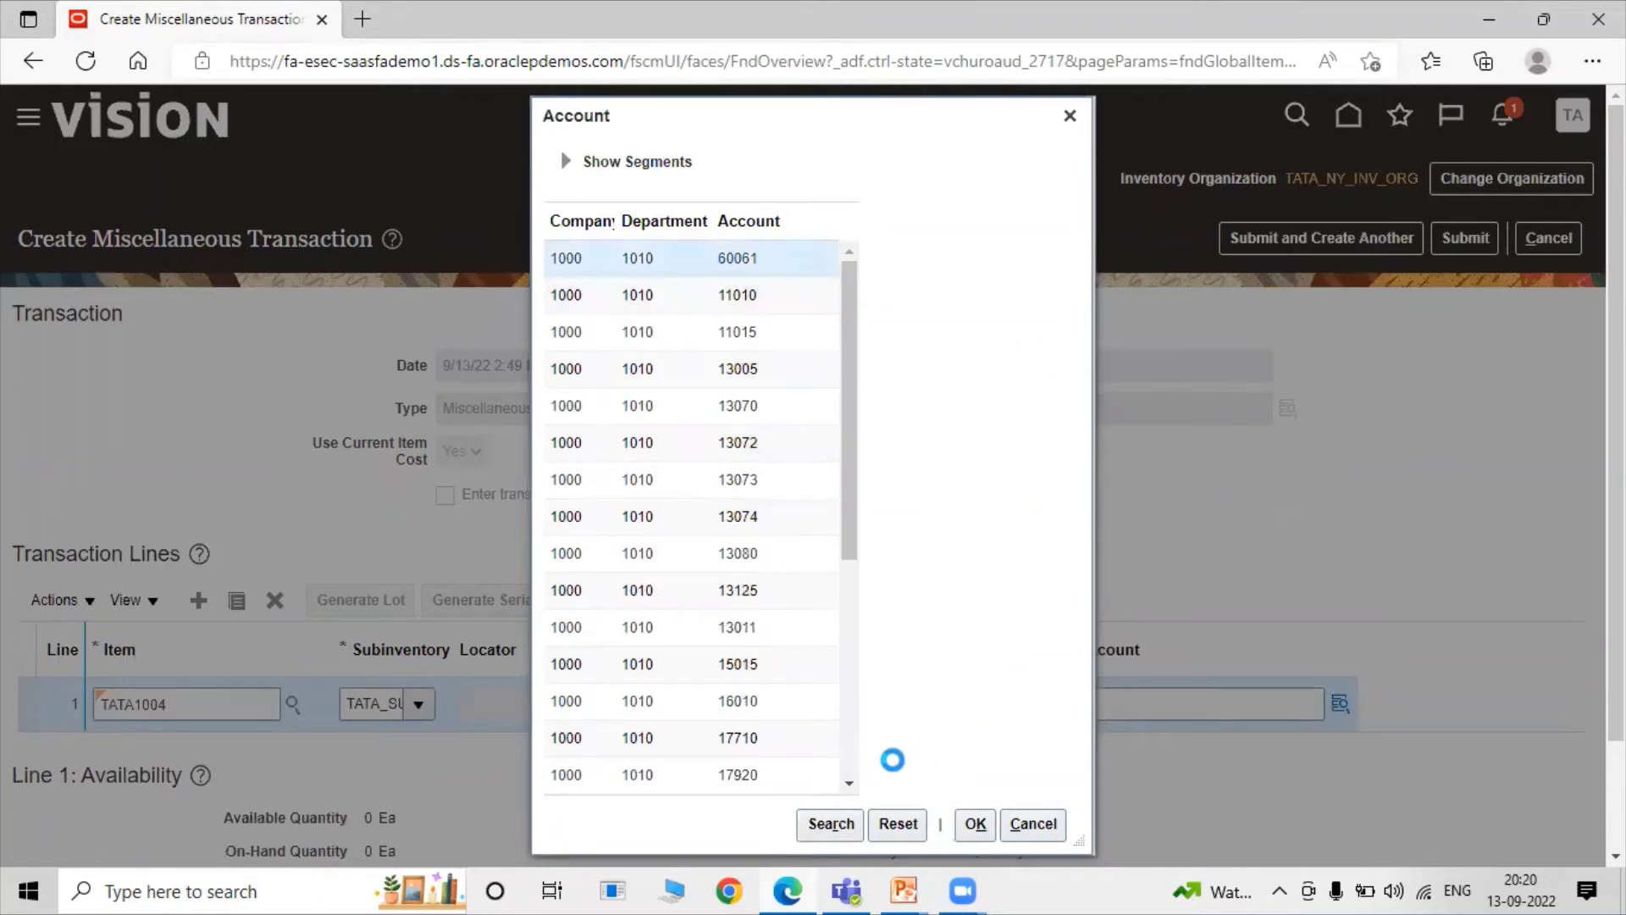
left_click(976, 824)
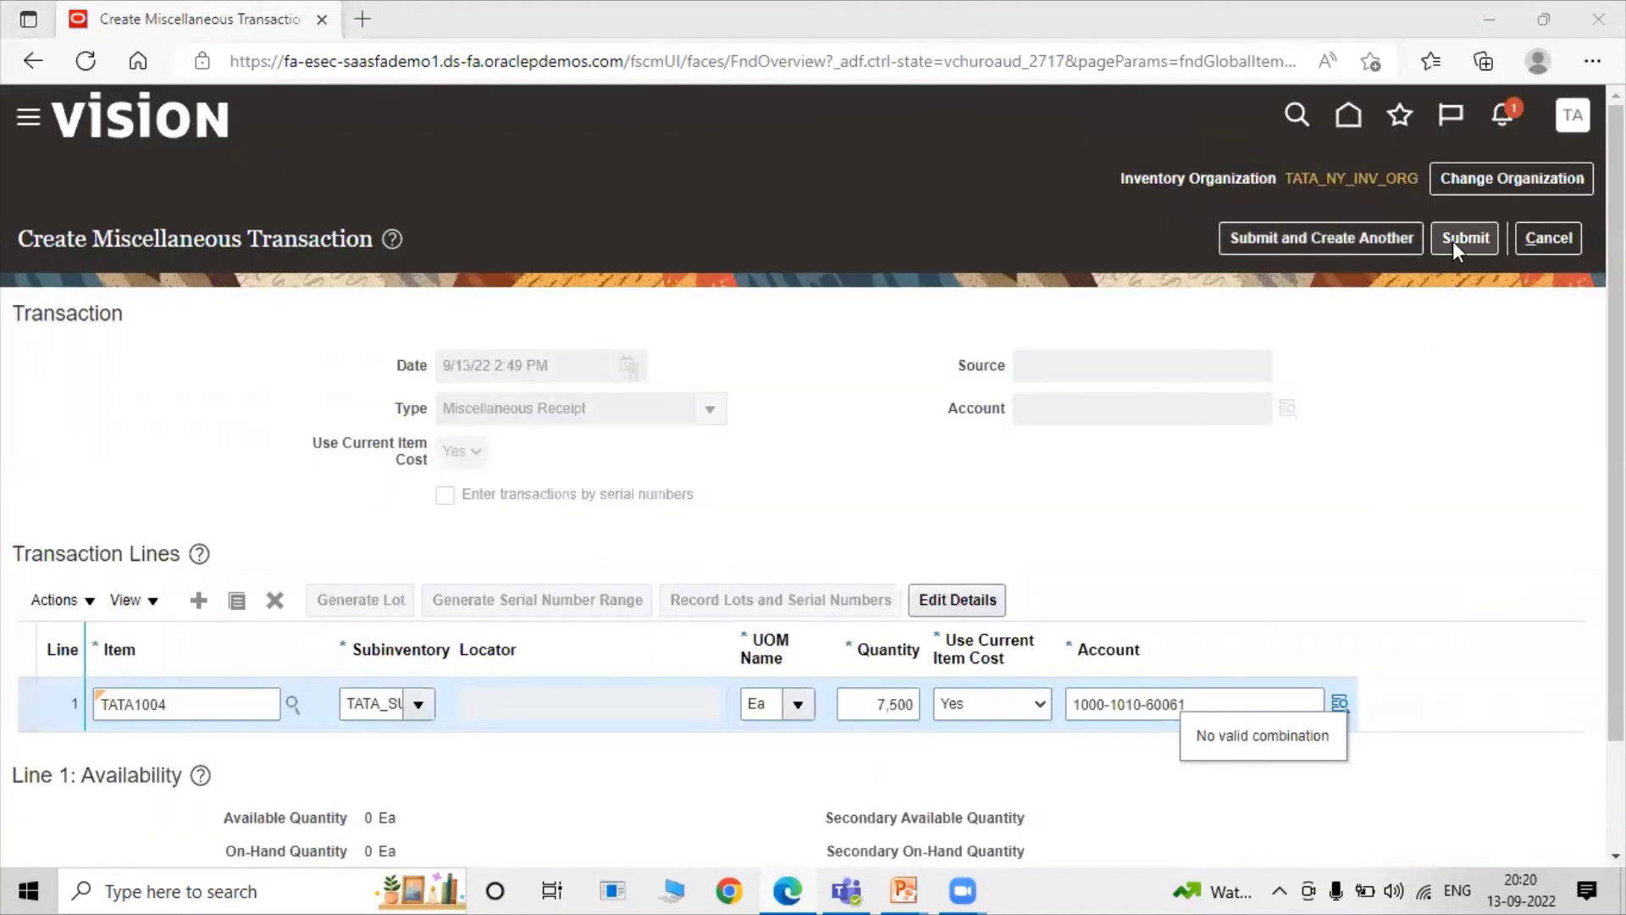
left_click(1451, 241)
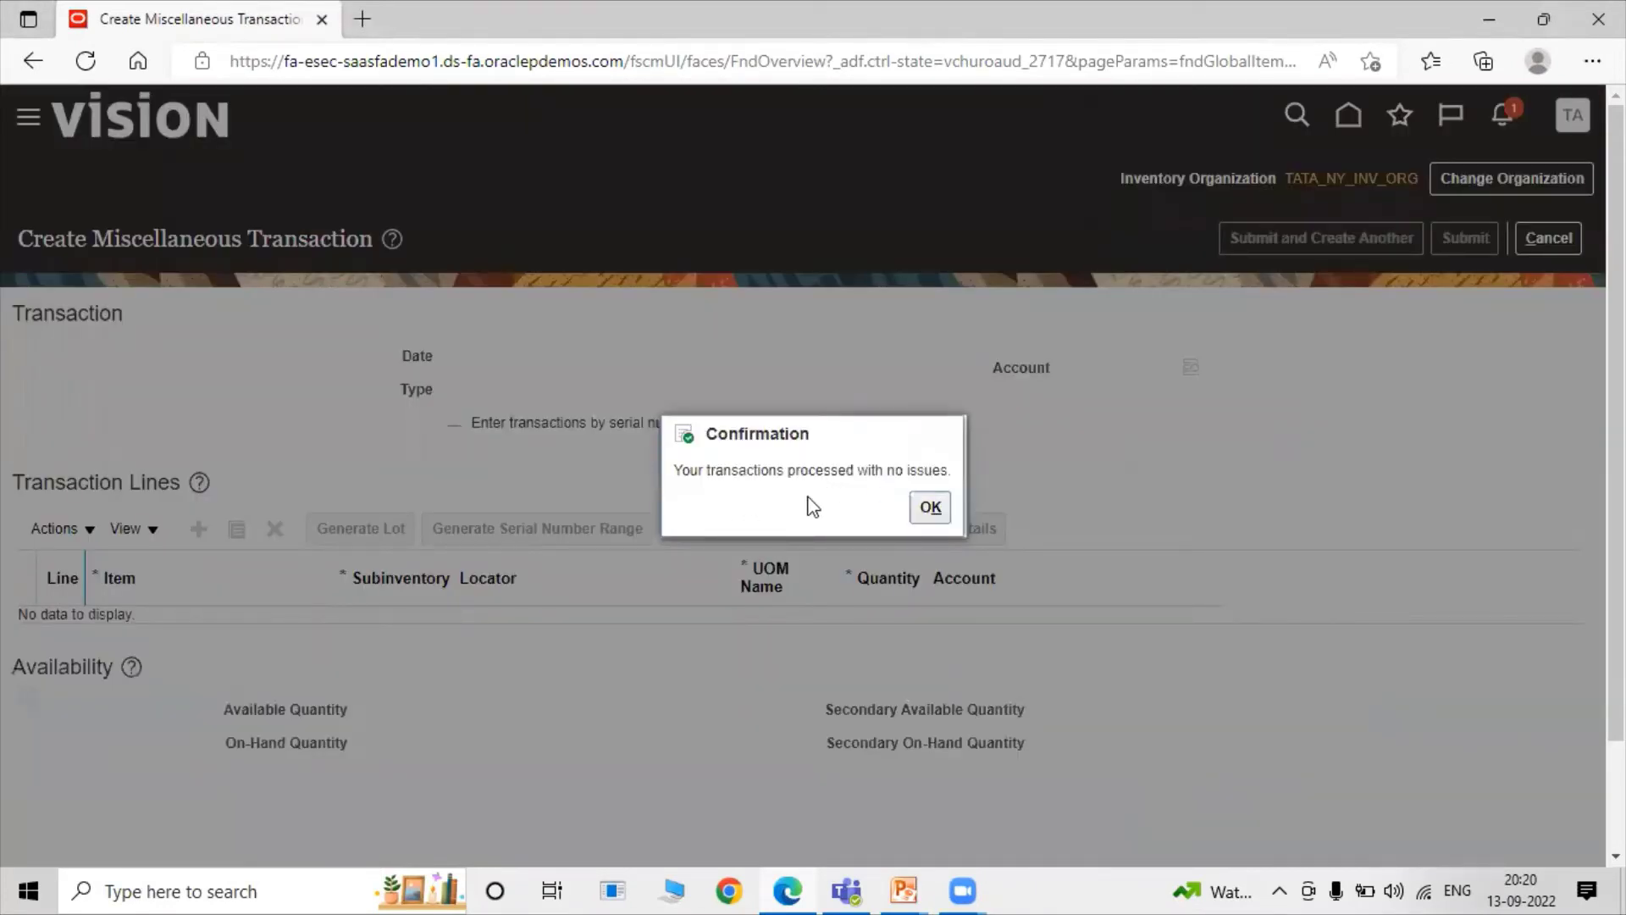
left_click(929, 507)
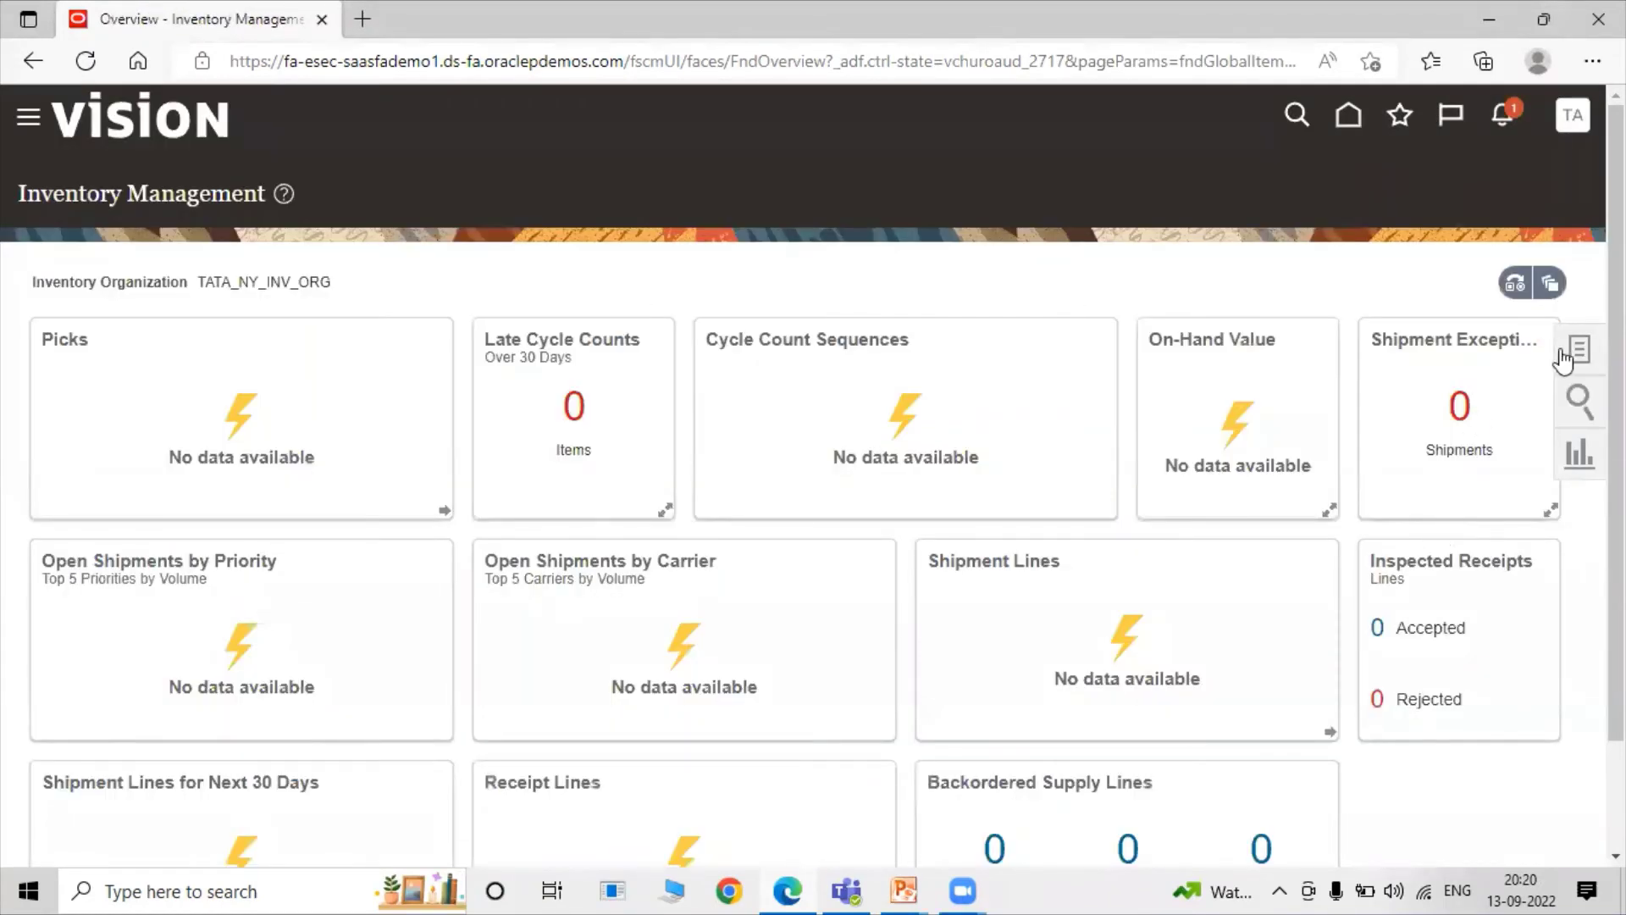
Search the on-hand item quantities of TATA_NY_INV_ORG in Manage Item Quantities and select item TATA1004.
left_click(1566, 356)
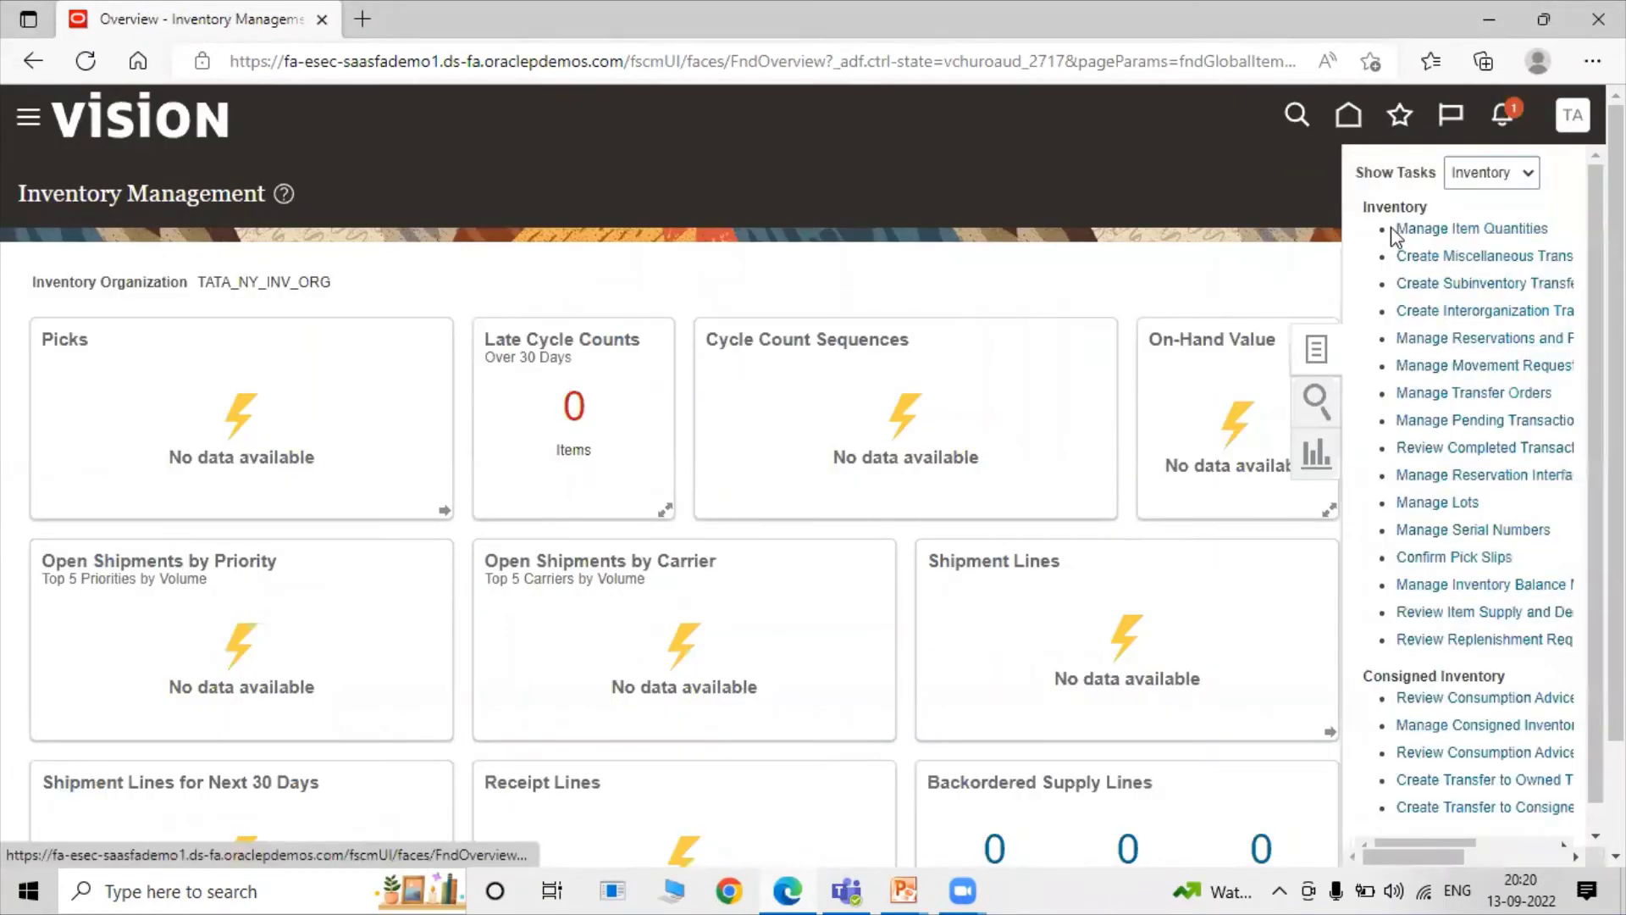
left_click(1440, 229)
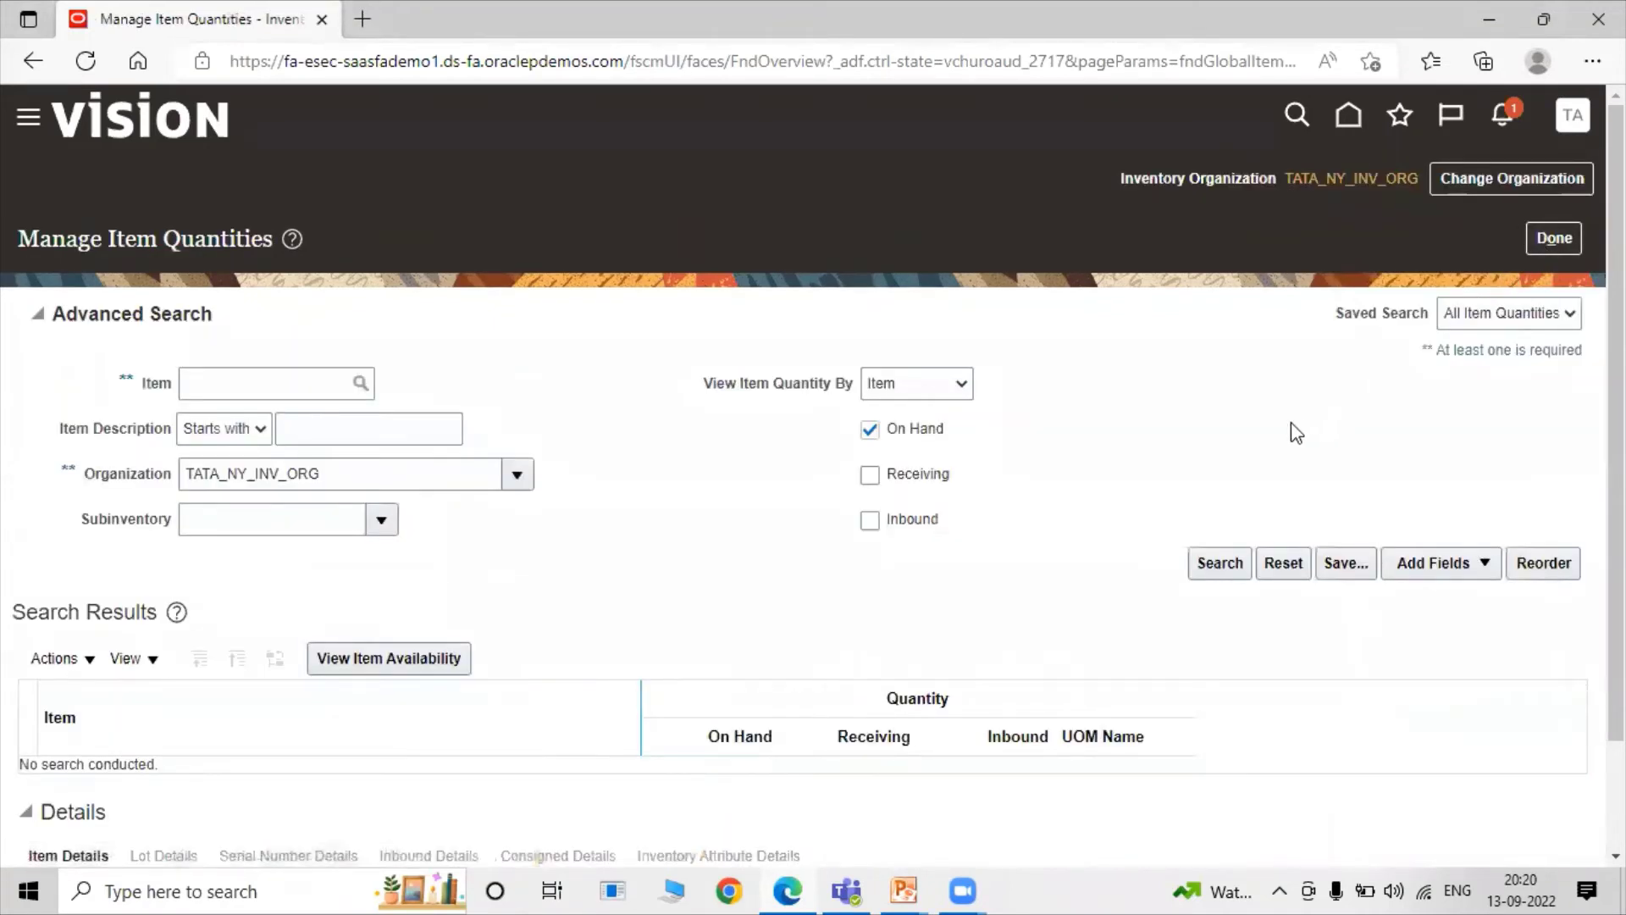
left_click(386, 470)
left_click(1209, 565)
left_click(325, 624)
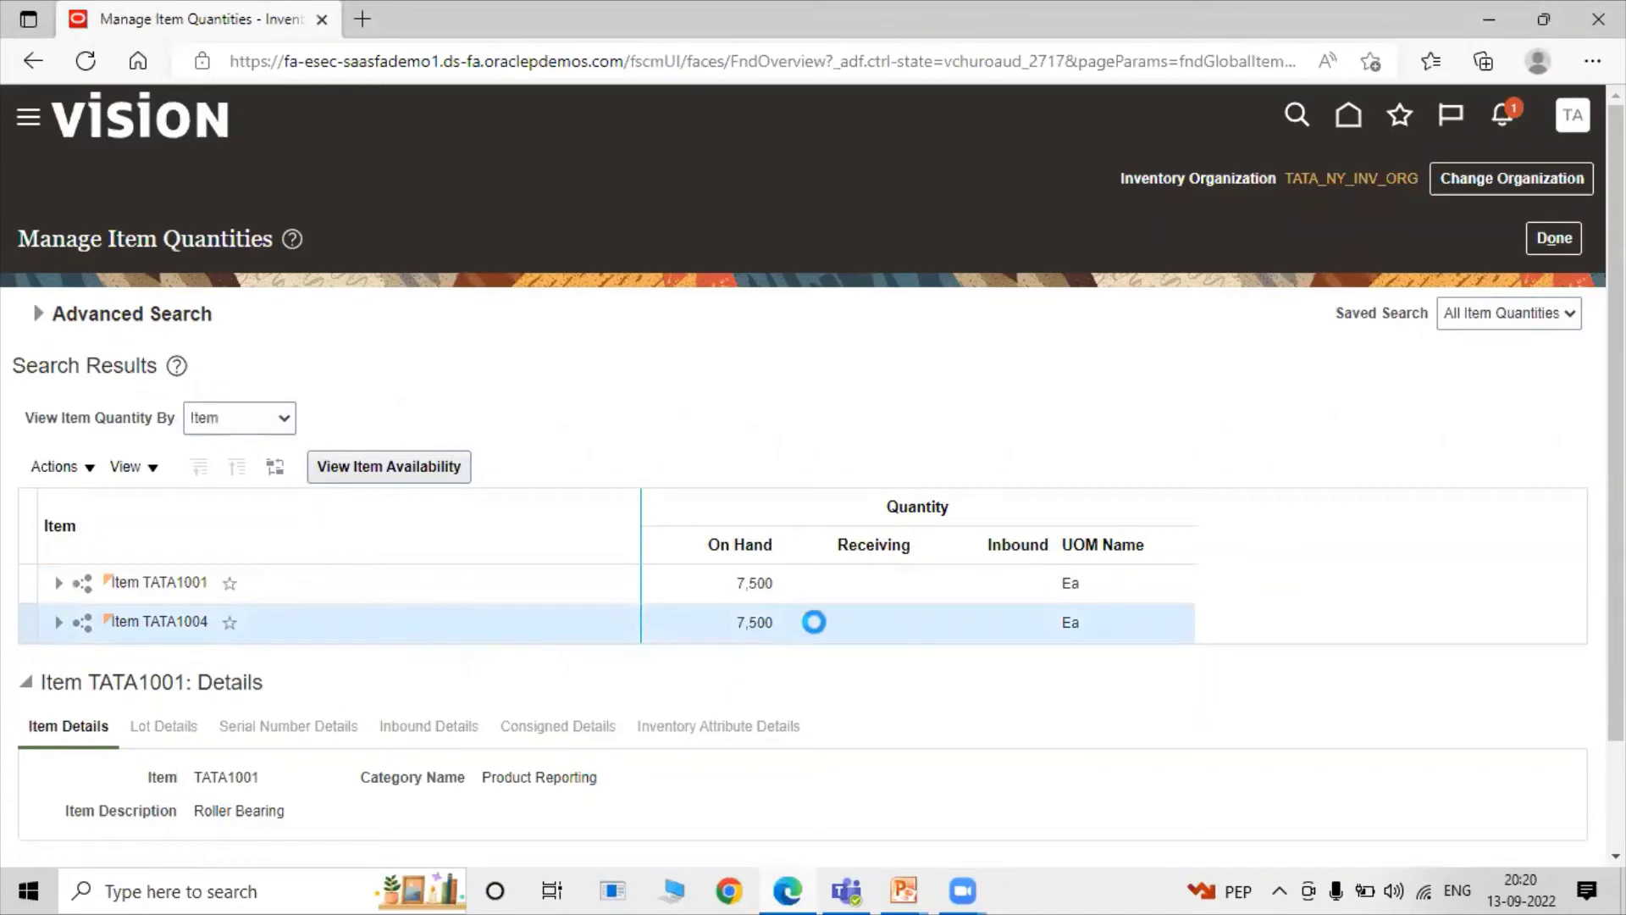
Expand item TATA1004 to inspect its on-hand quantity by organization, and close Manage Item Quantities.
left_click(58, 624)
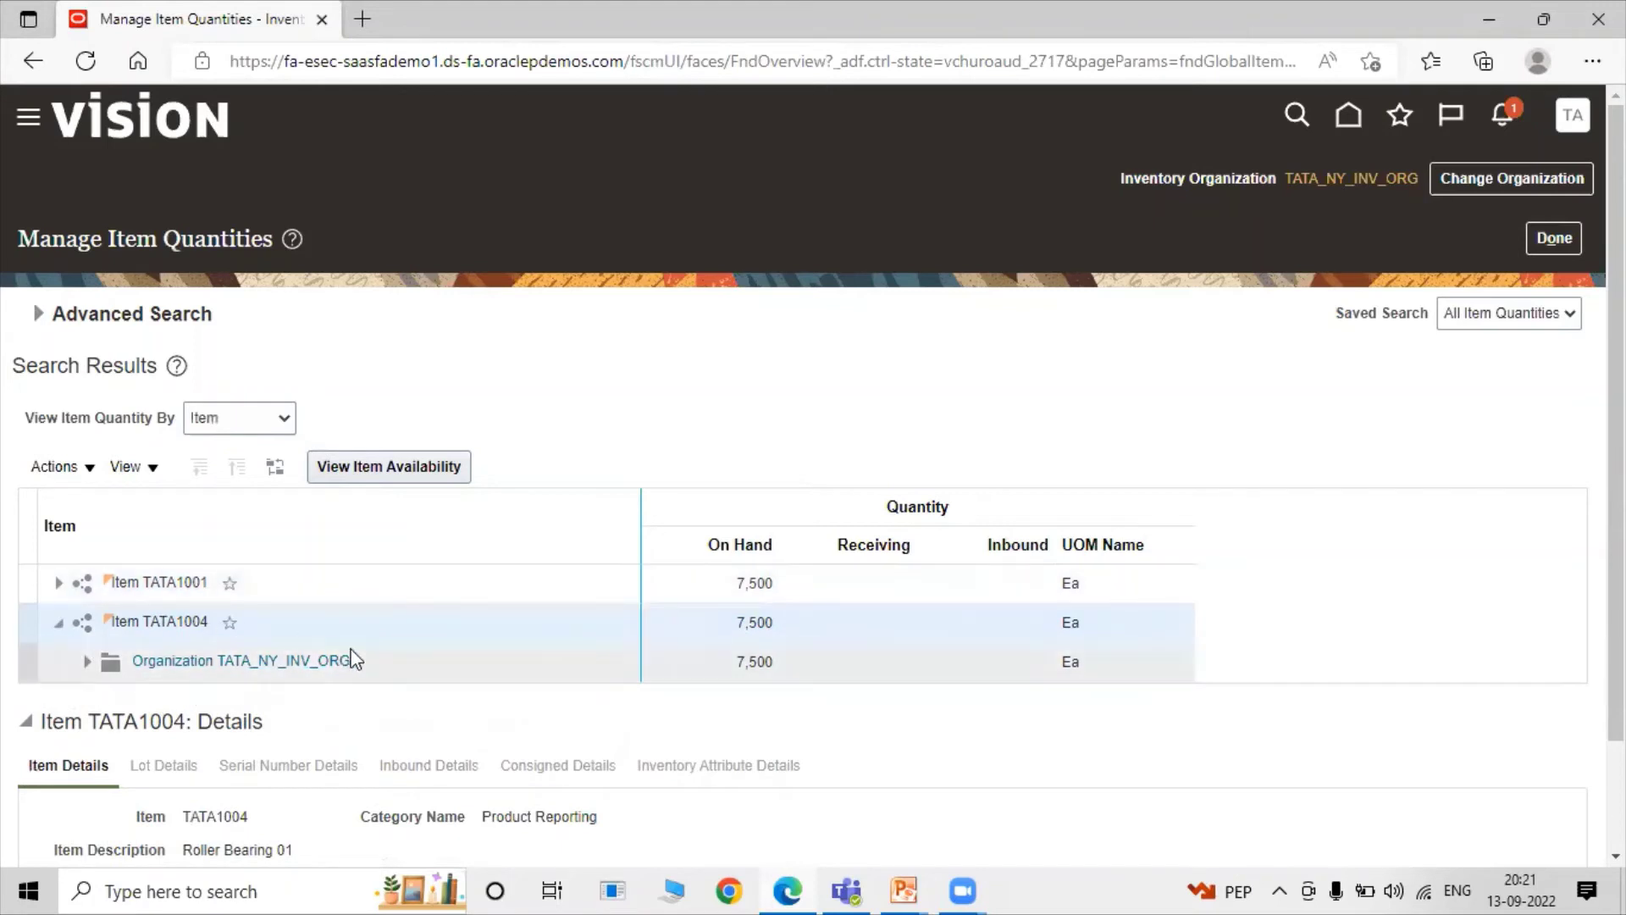
left_click(756, 668)
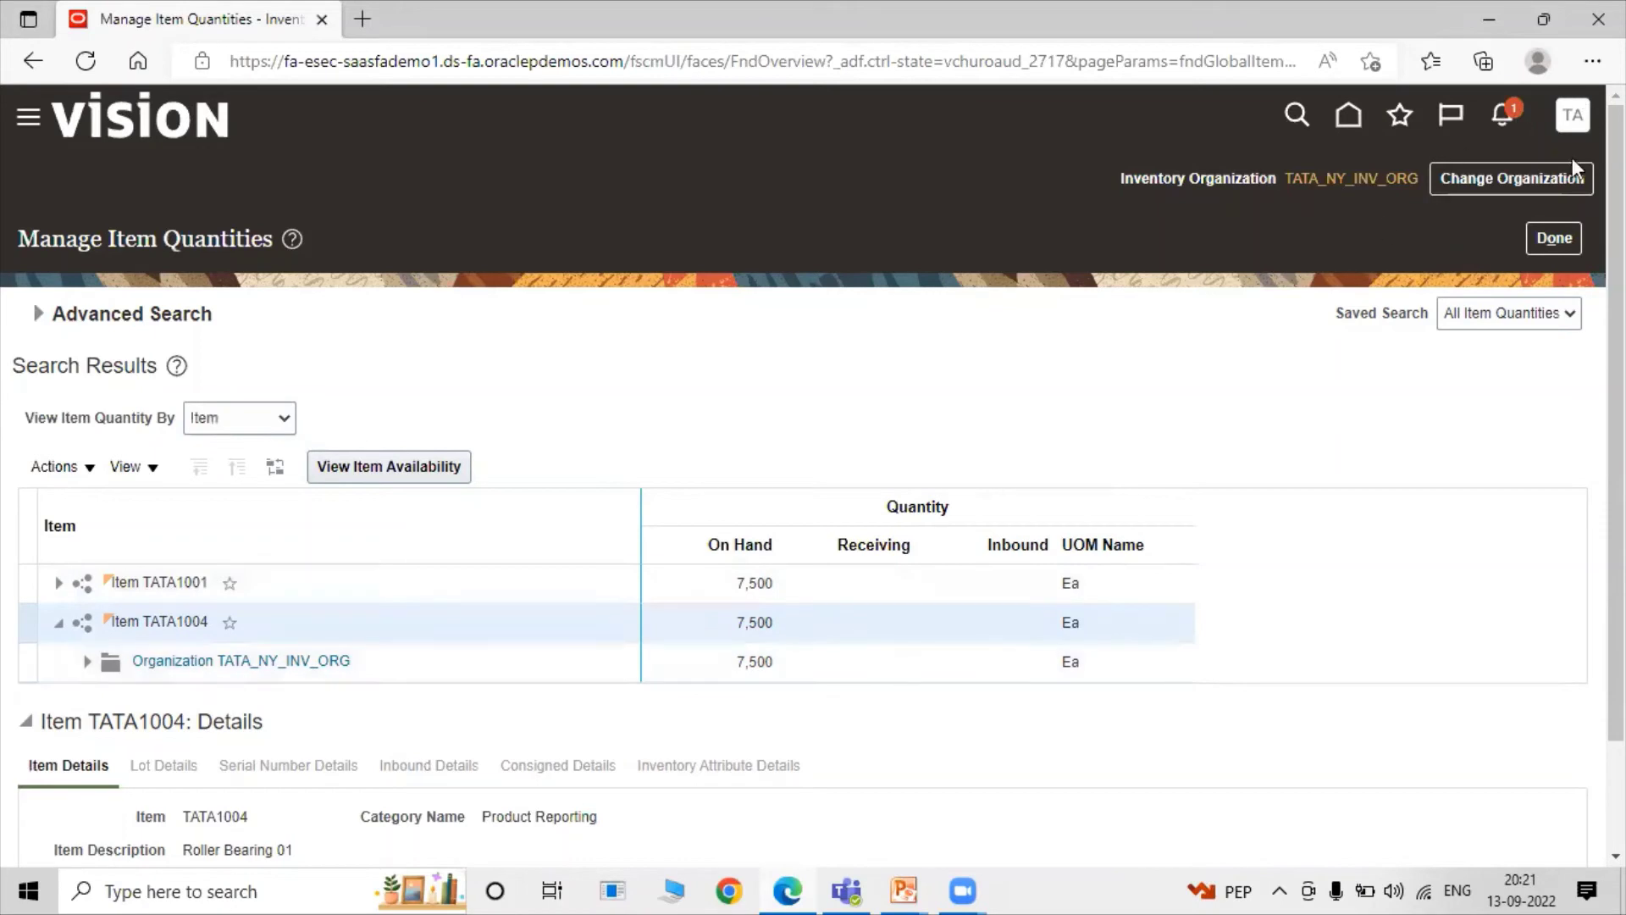
left_click(1567, 238)
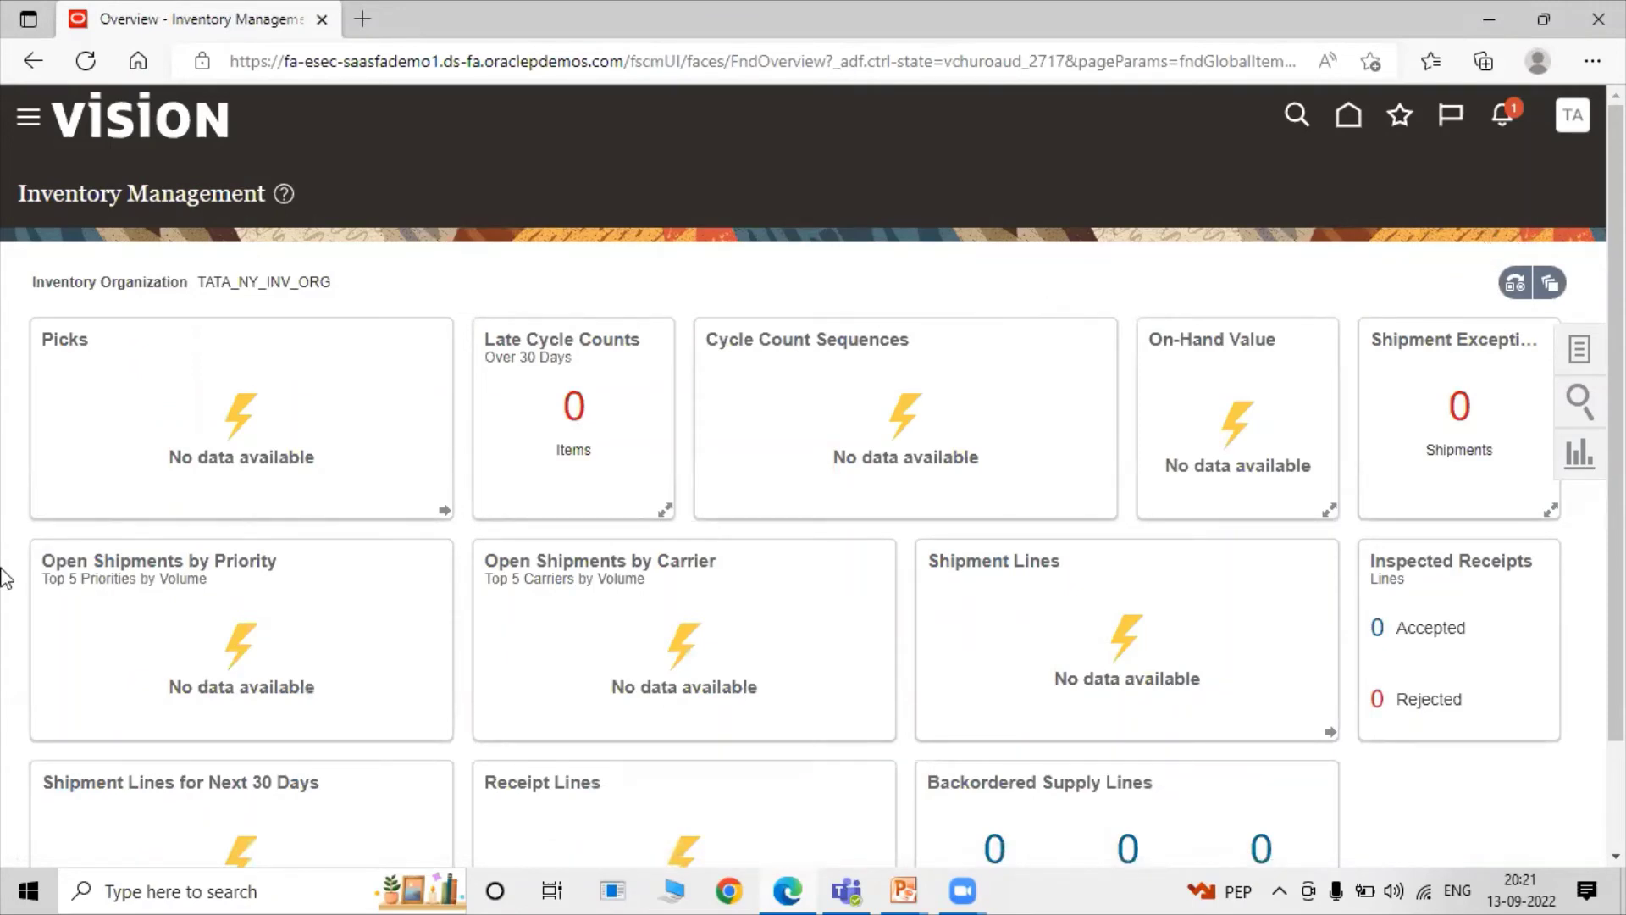
Open the Scheduled Processes page from the application's tools.
left_click(28, 117)
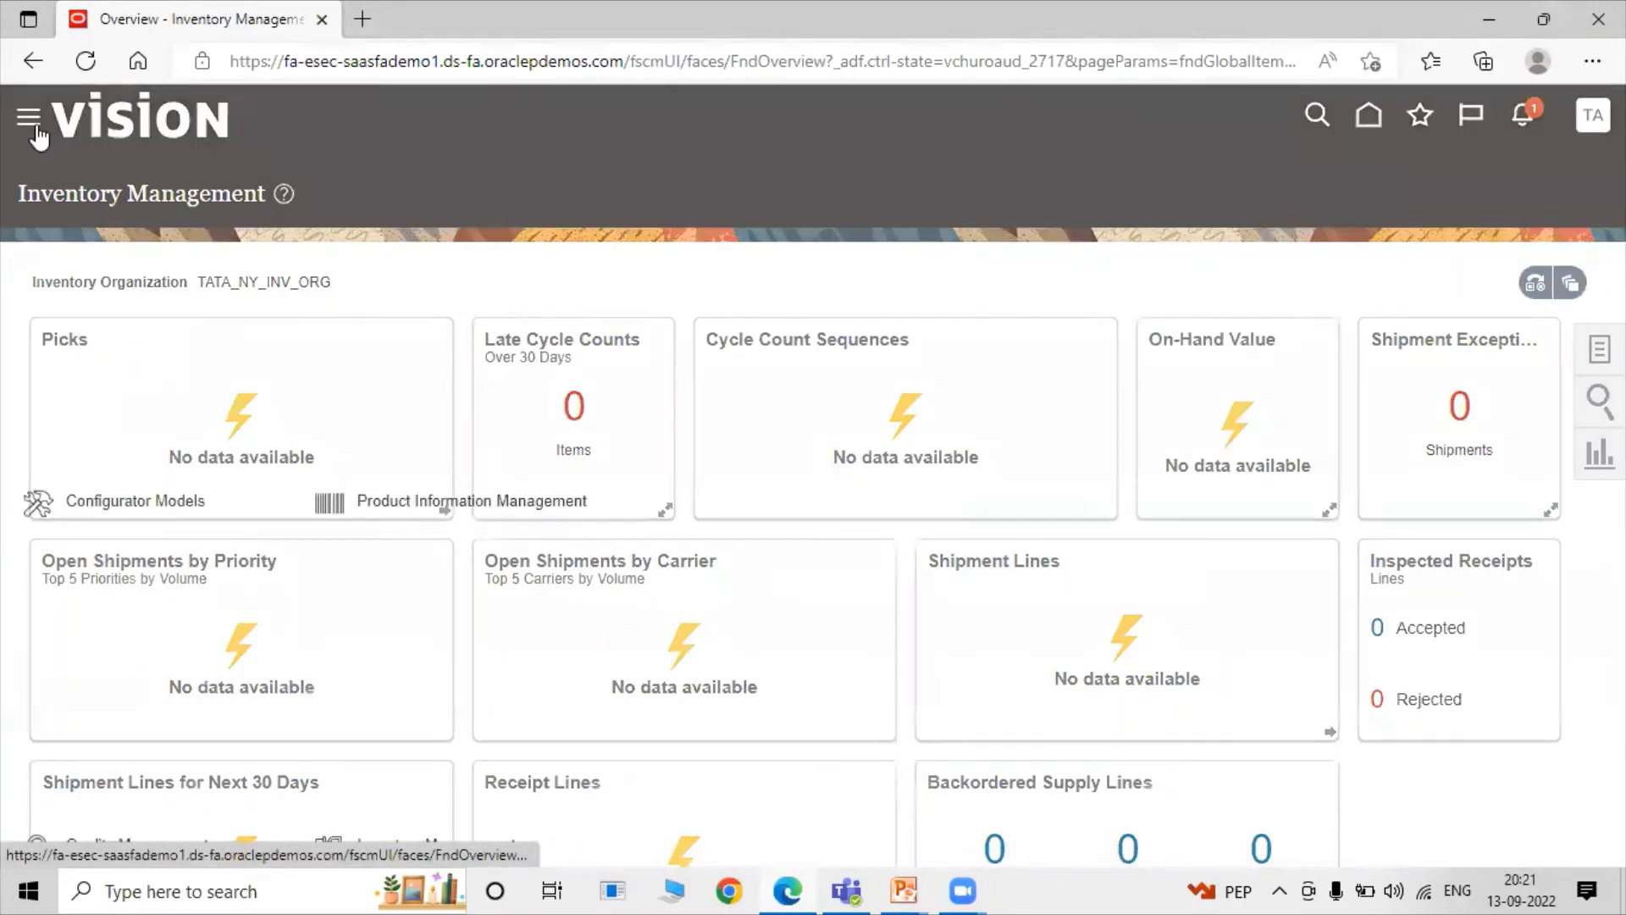
scroll(593, 678, "down", 3)
scroll(399, 573, "down", 6)
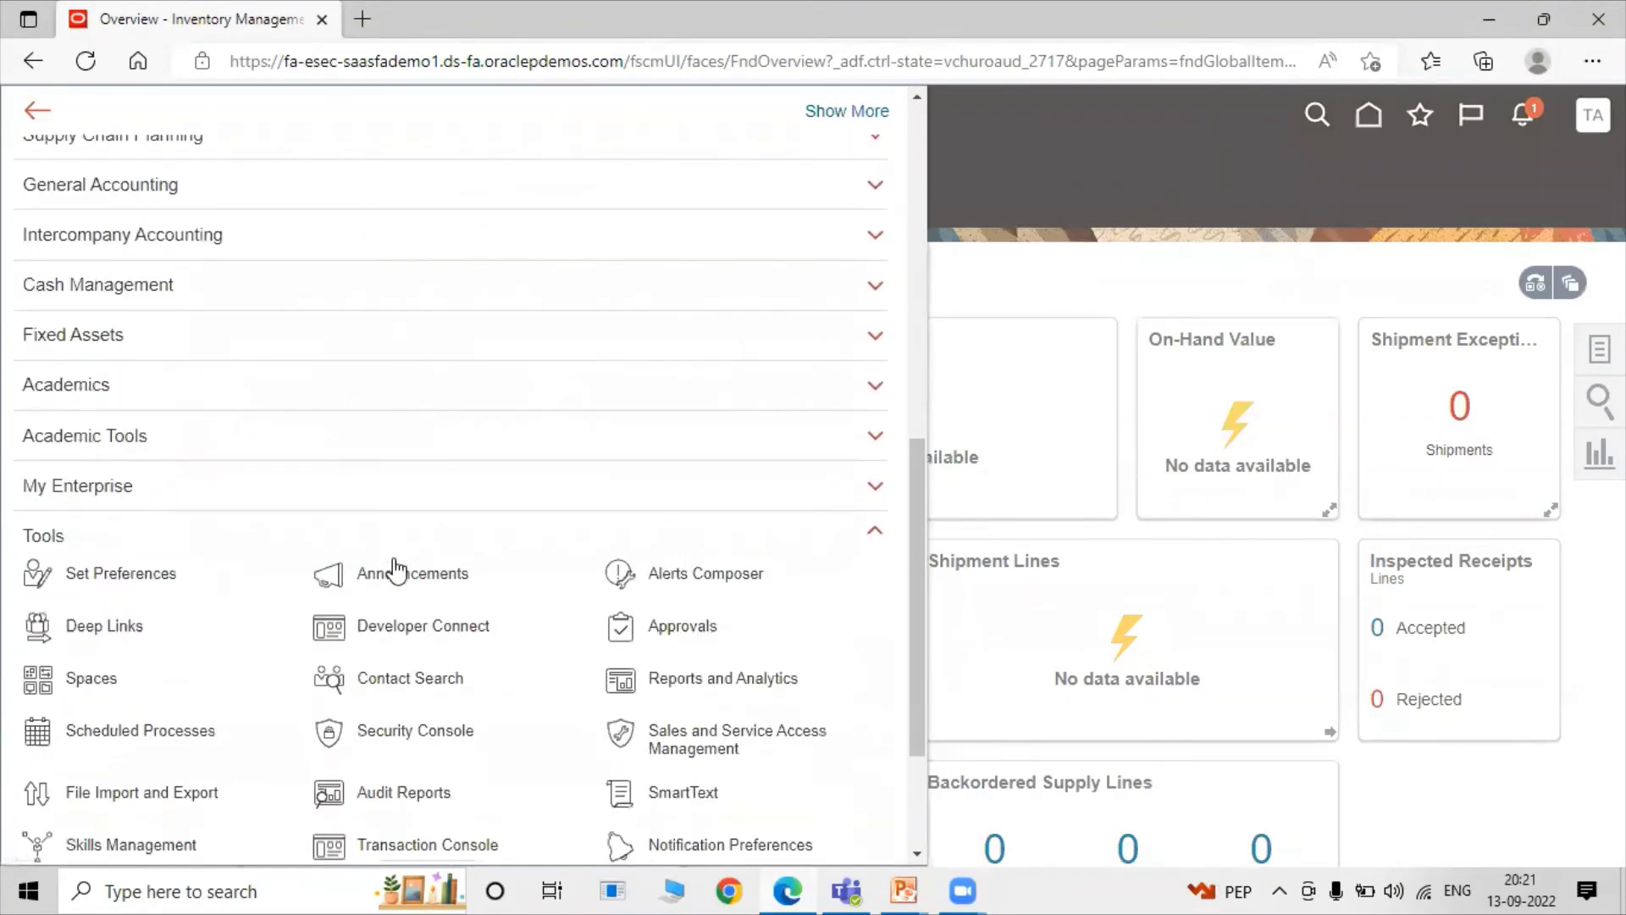
scroll(395, 569, "down", 2)
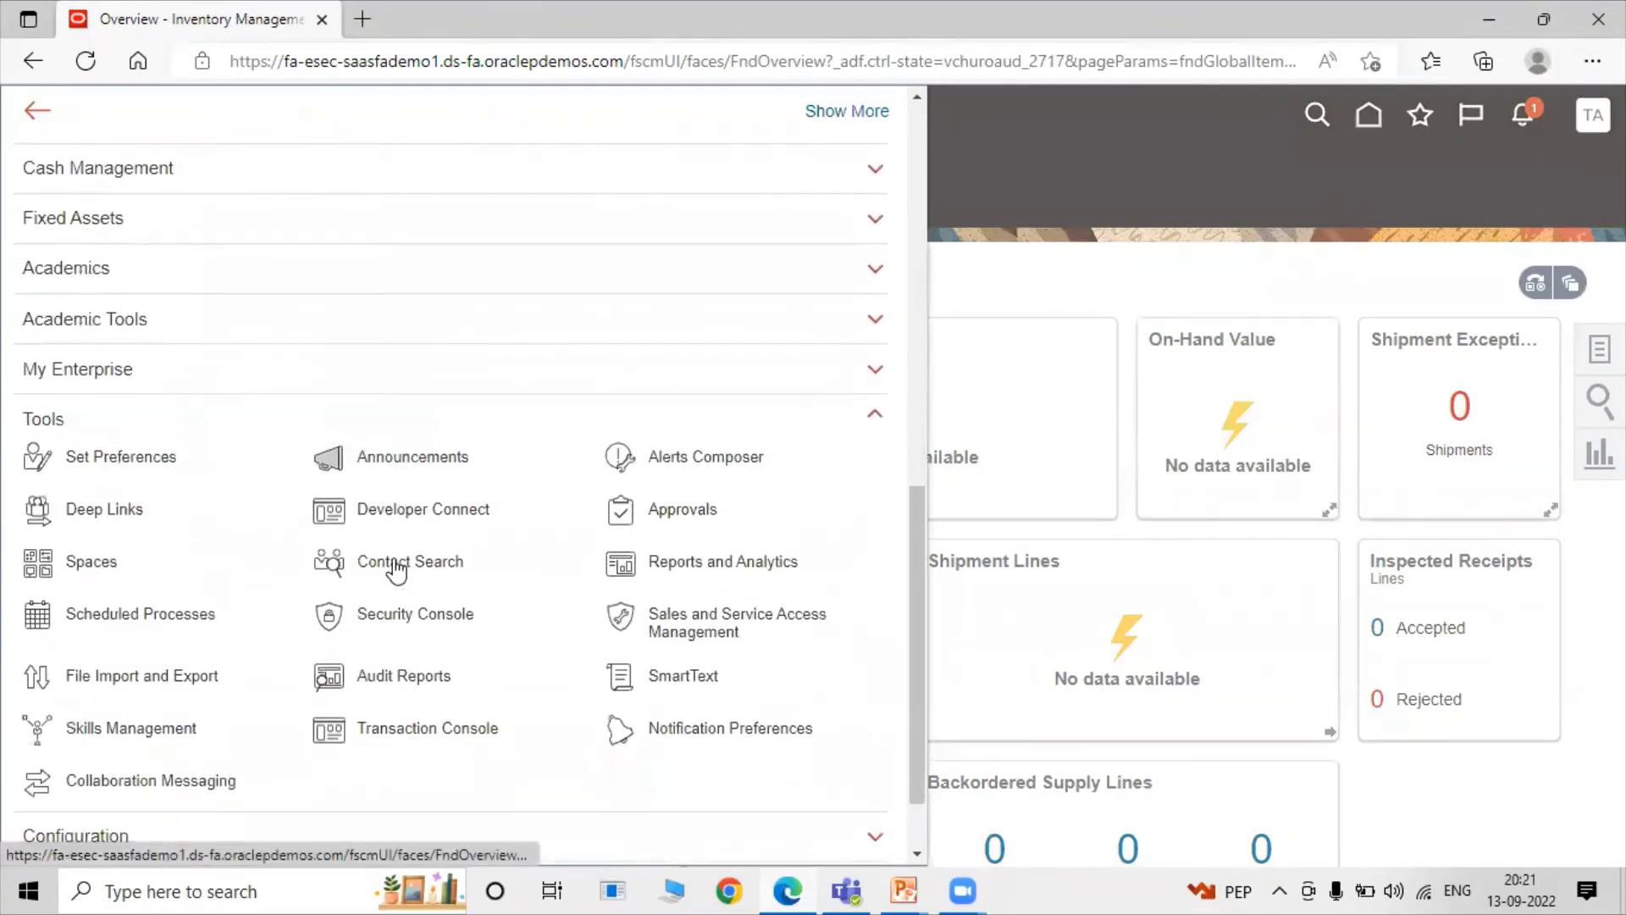
left_click(114, 625)
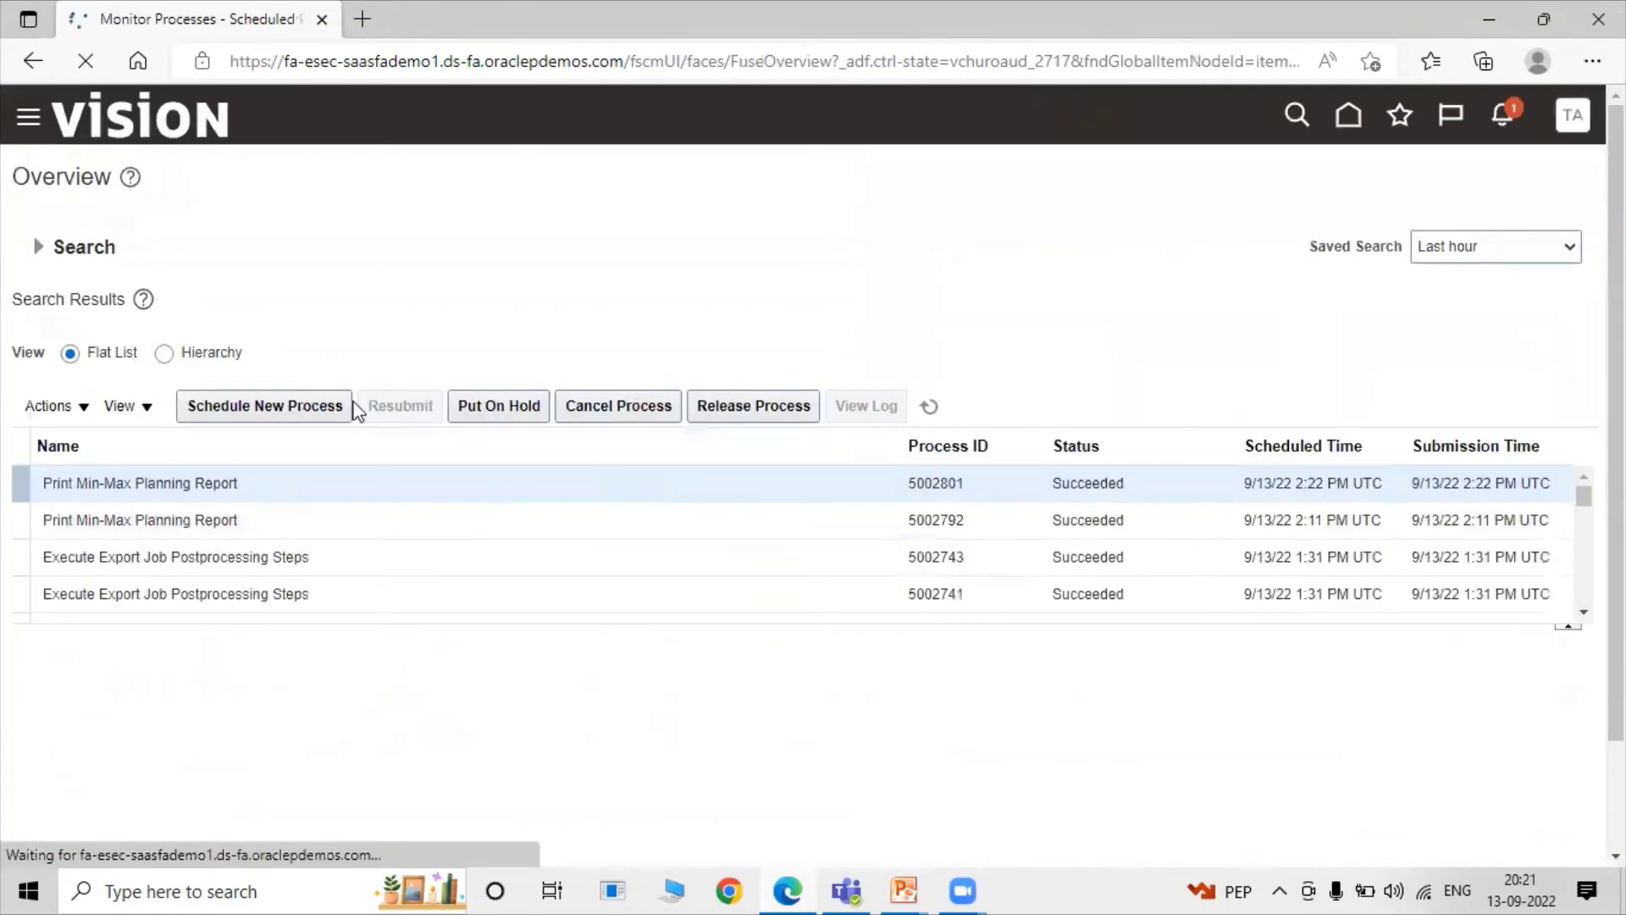
Start scheduling a new job for the Print Min-Max Planning Report process.
left_click(297, 415)
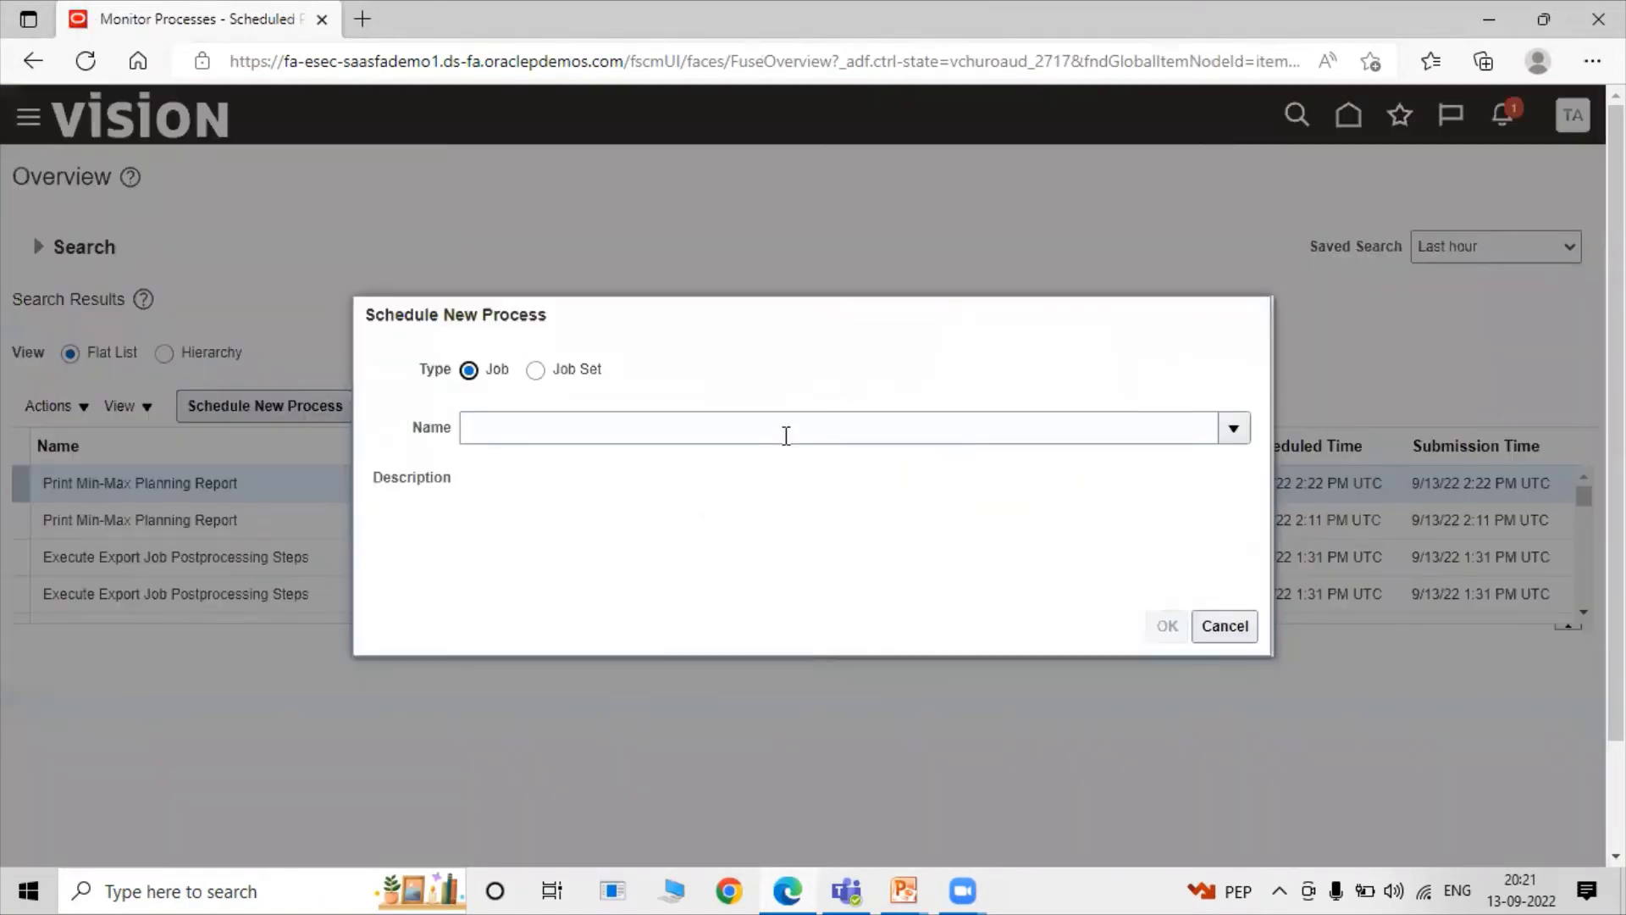
left_click(976, 424)
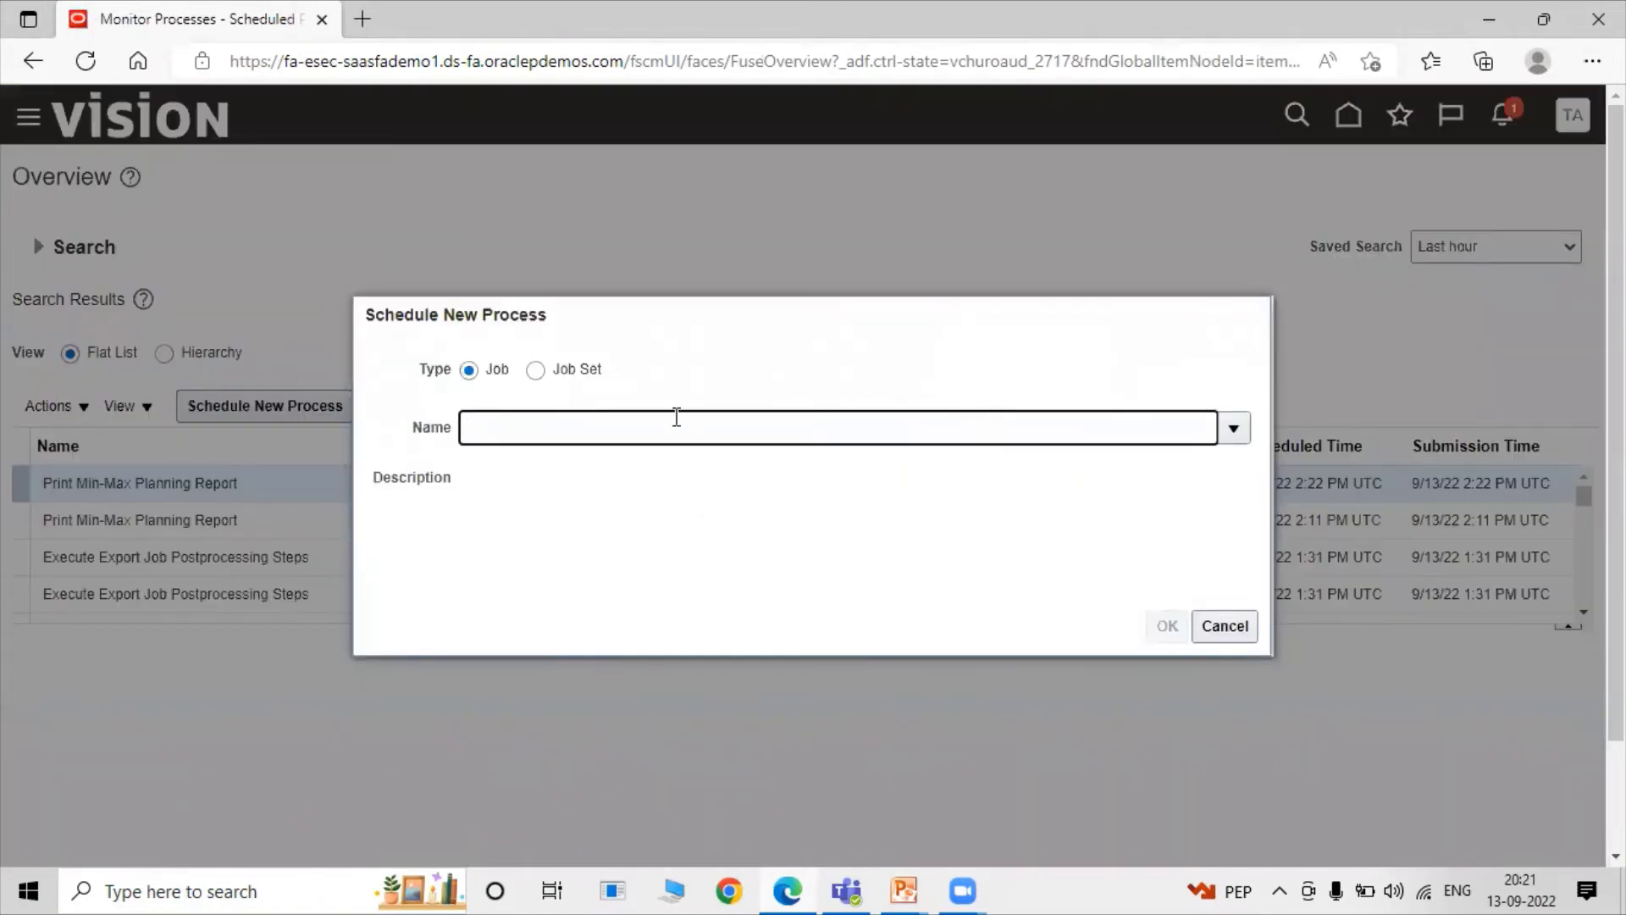
type("Print Min")
type("-Max Planning Report")
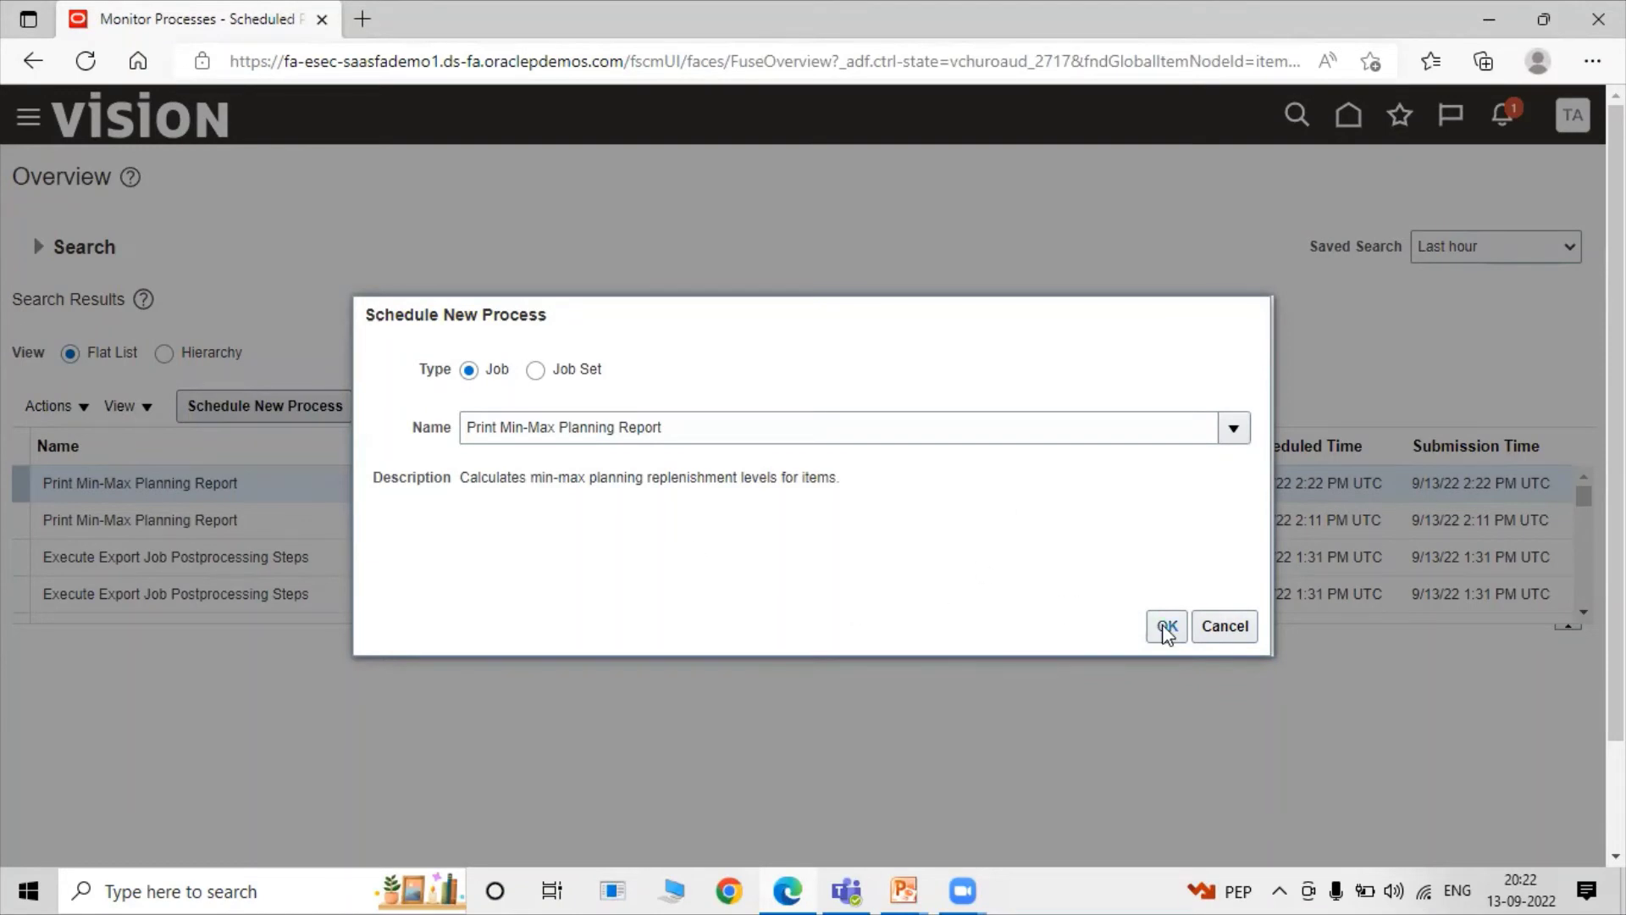
left_click(1167, 626)
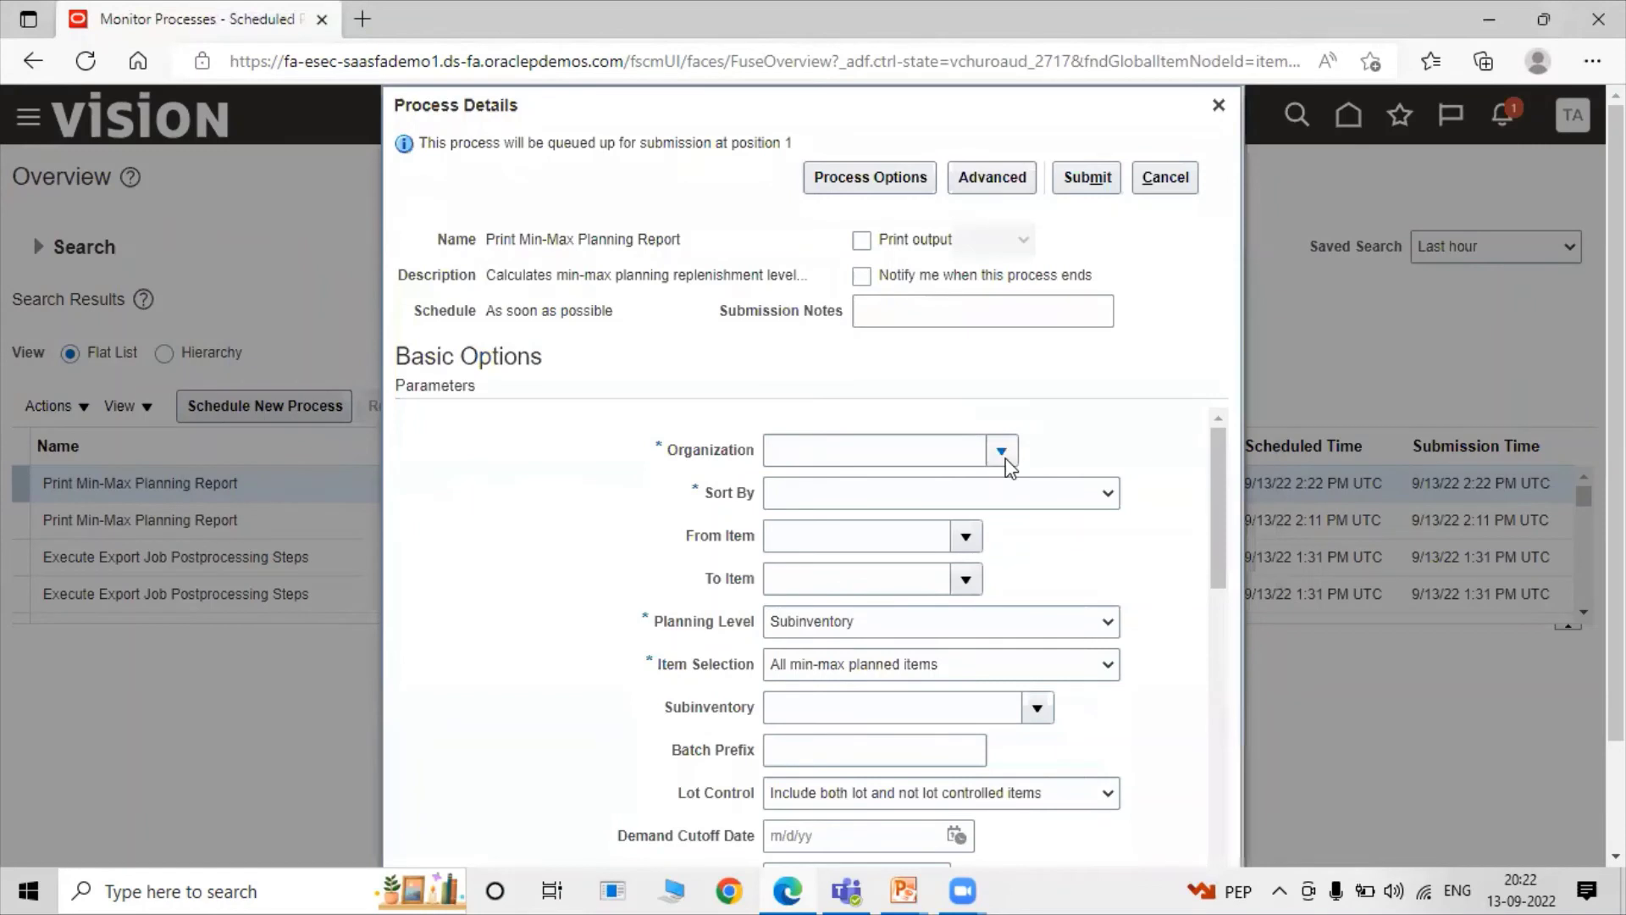
Set the report's organization to TATA_NY_INV_ORG and sort it by Inventory item.
left_click(1004, 459)
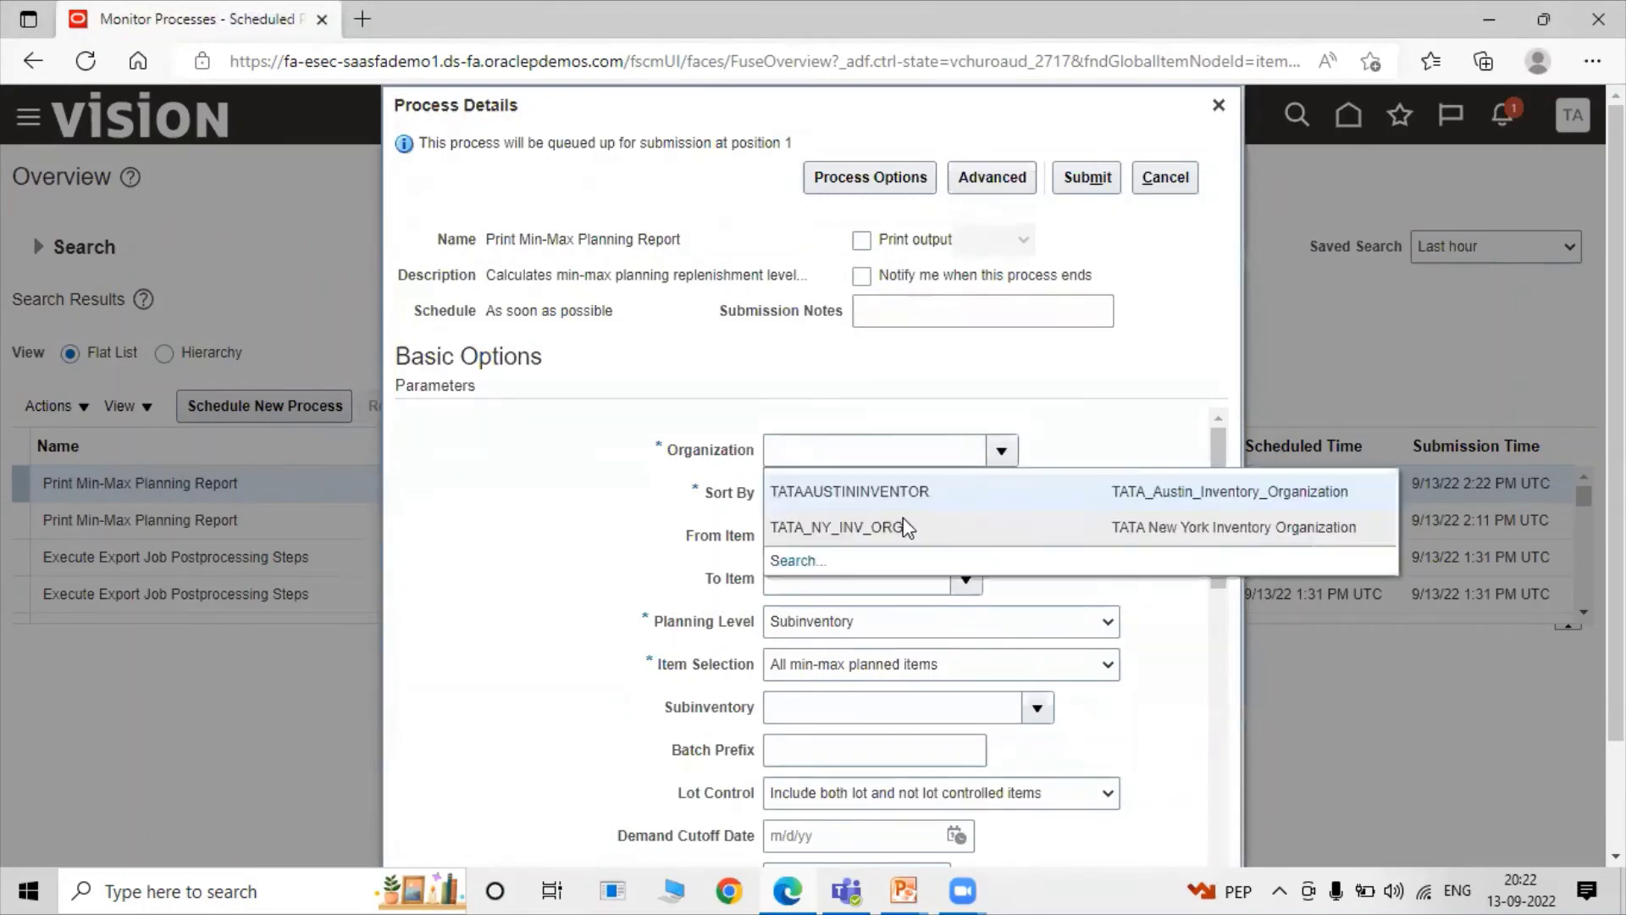
left_click(853, 526)
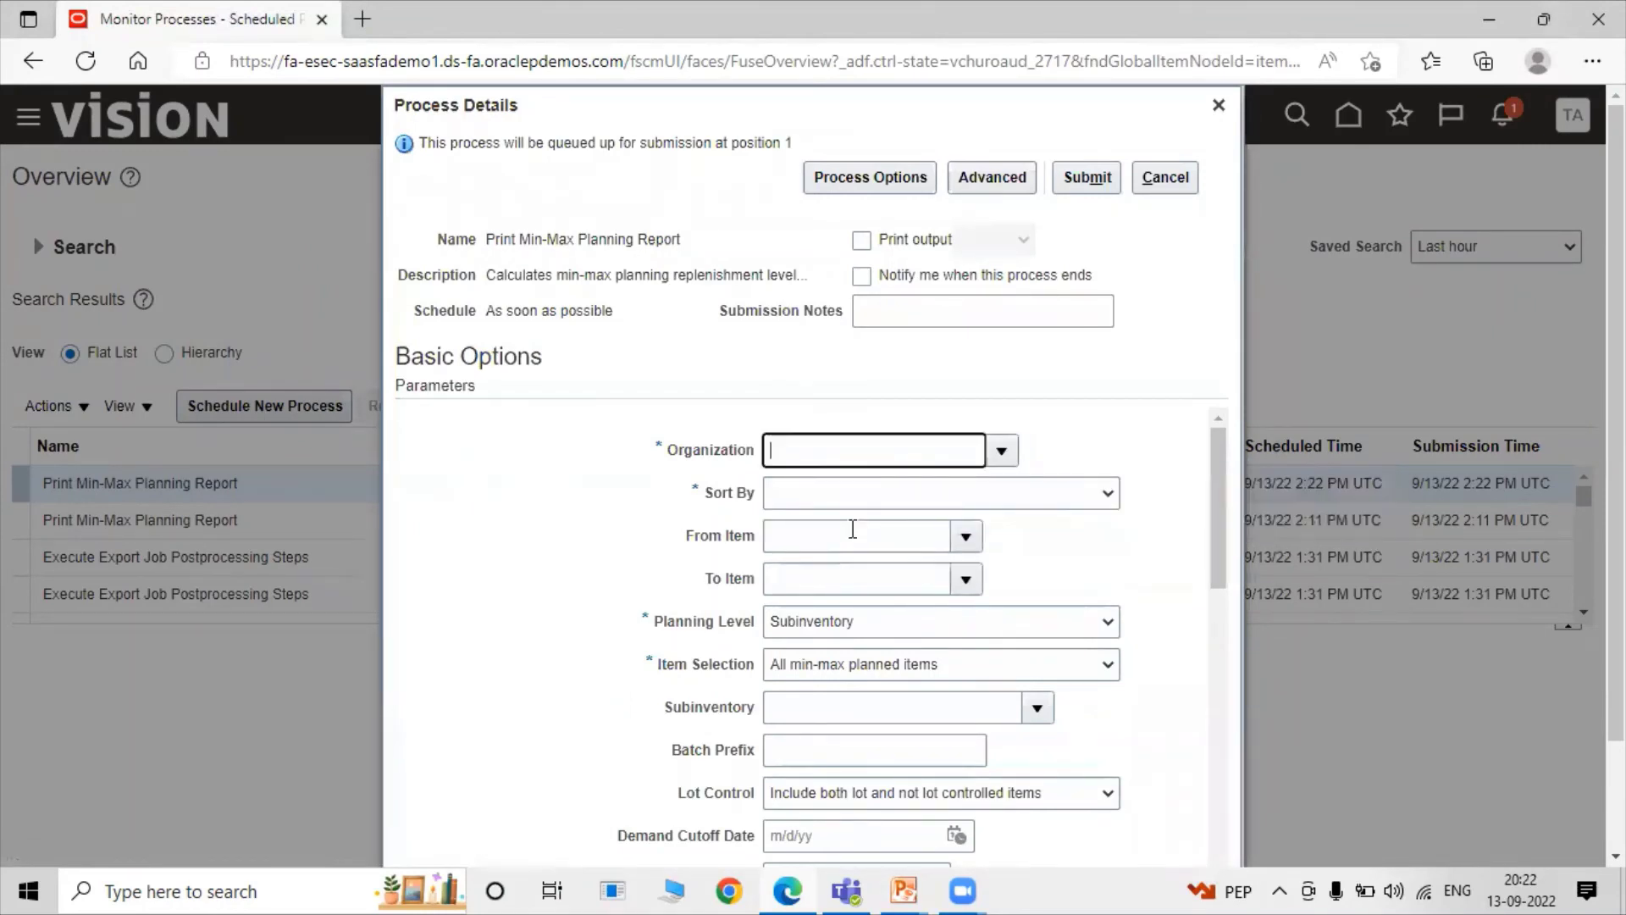
left_click(870, 498)
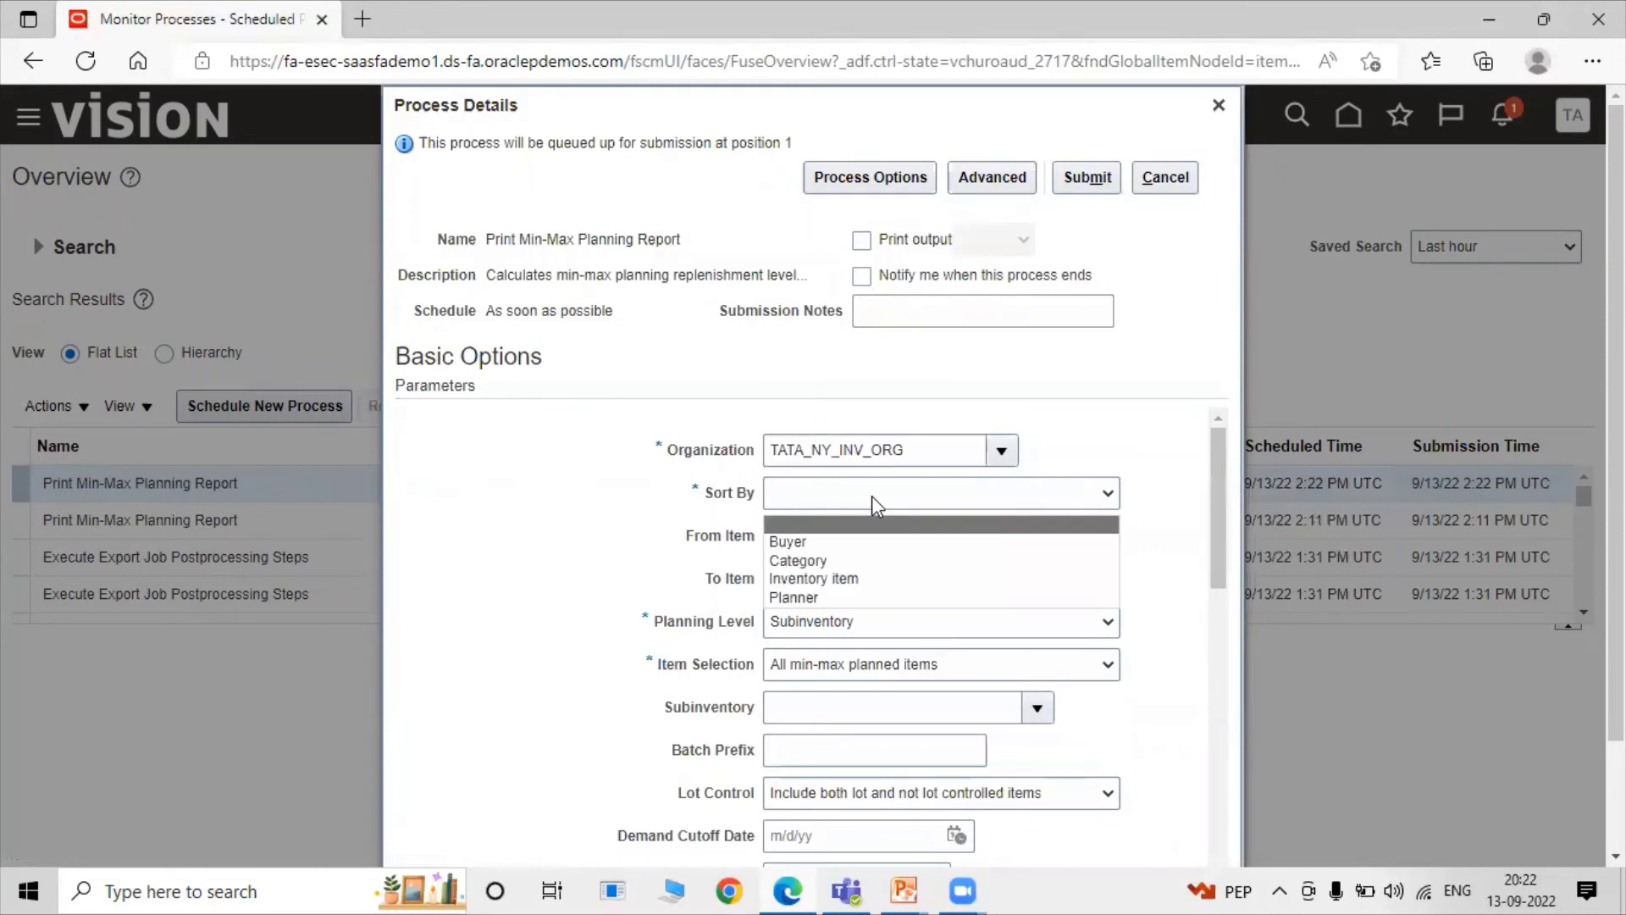
left_click(900, 580)
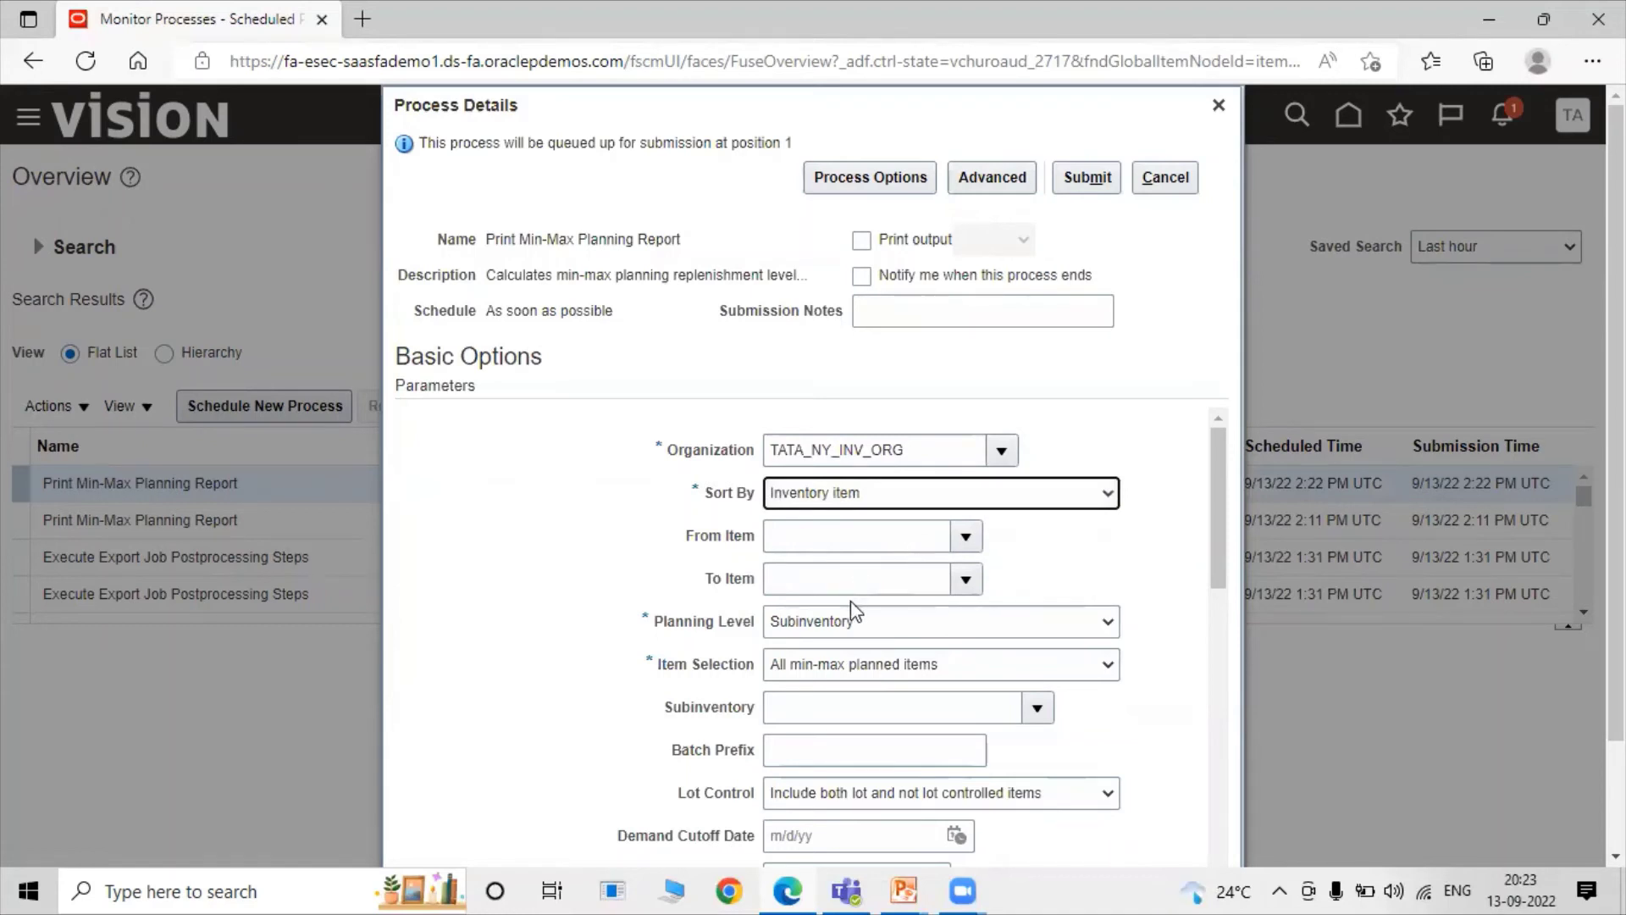
Limit the report to item TATA1004 by choosing it as both From Item and To Item.
left_click(966, 536)
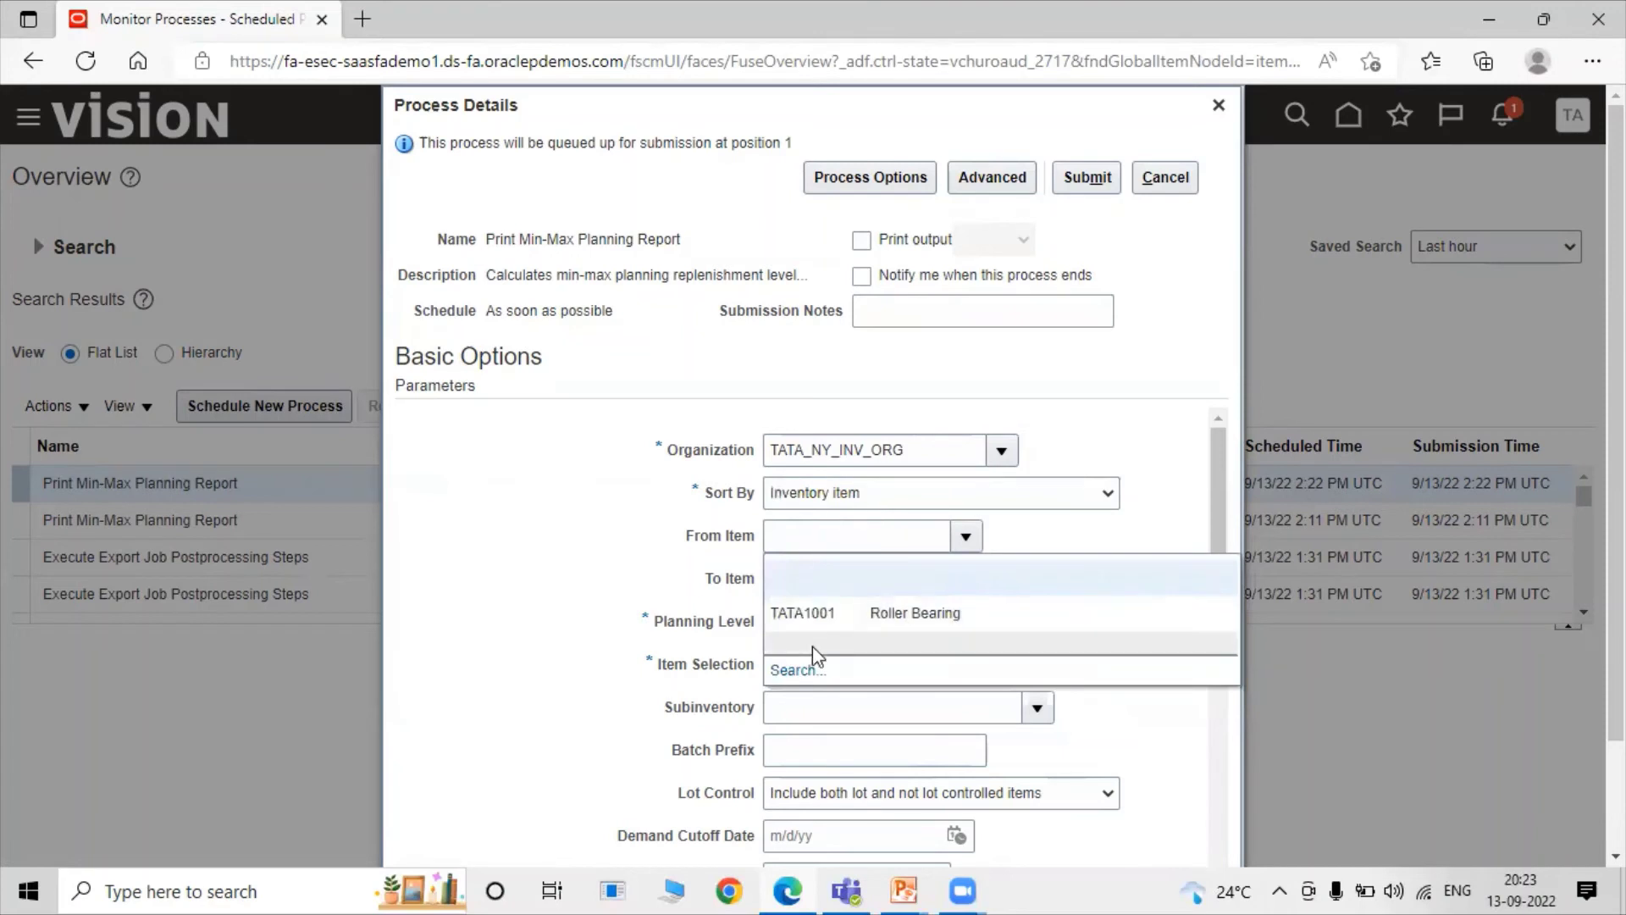
left_click(798, 671)
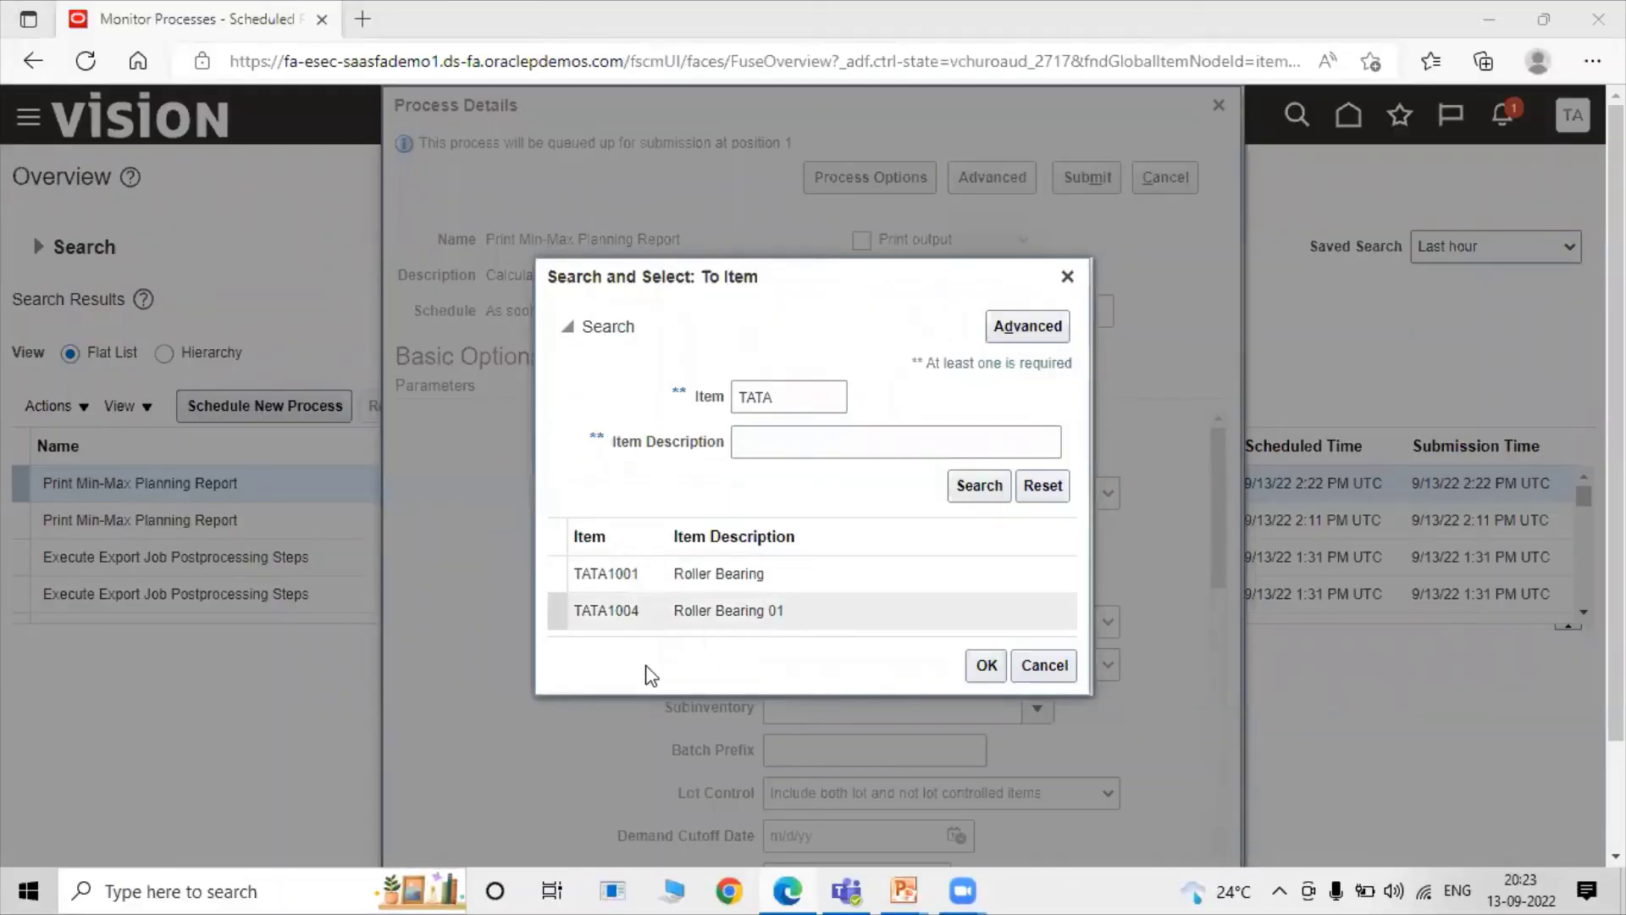
left_click(813, 616)
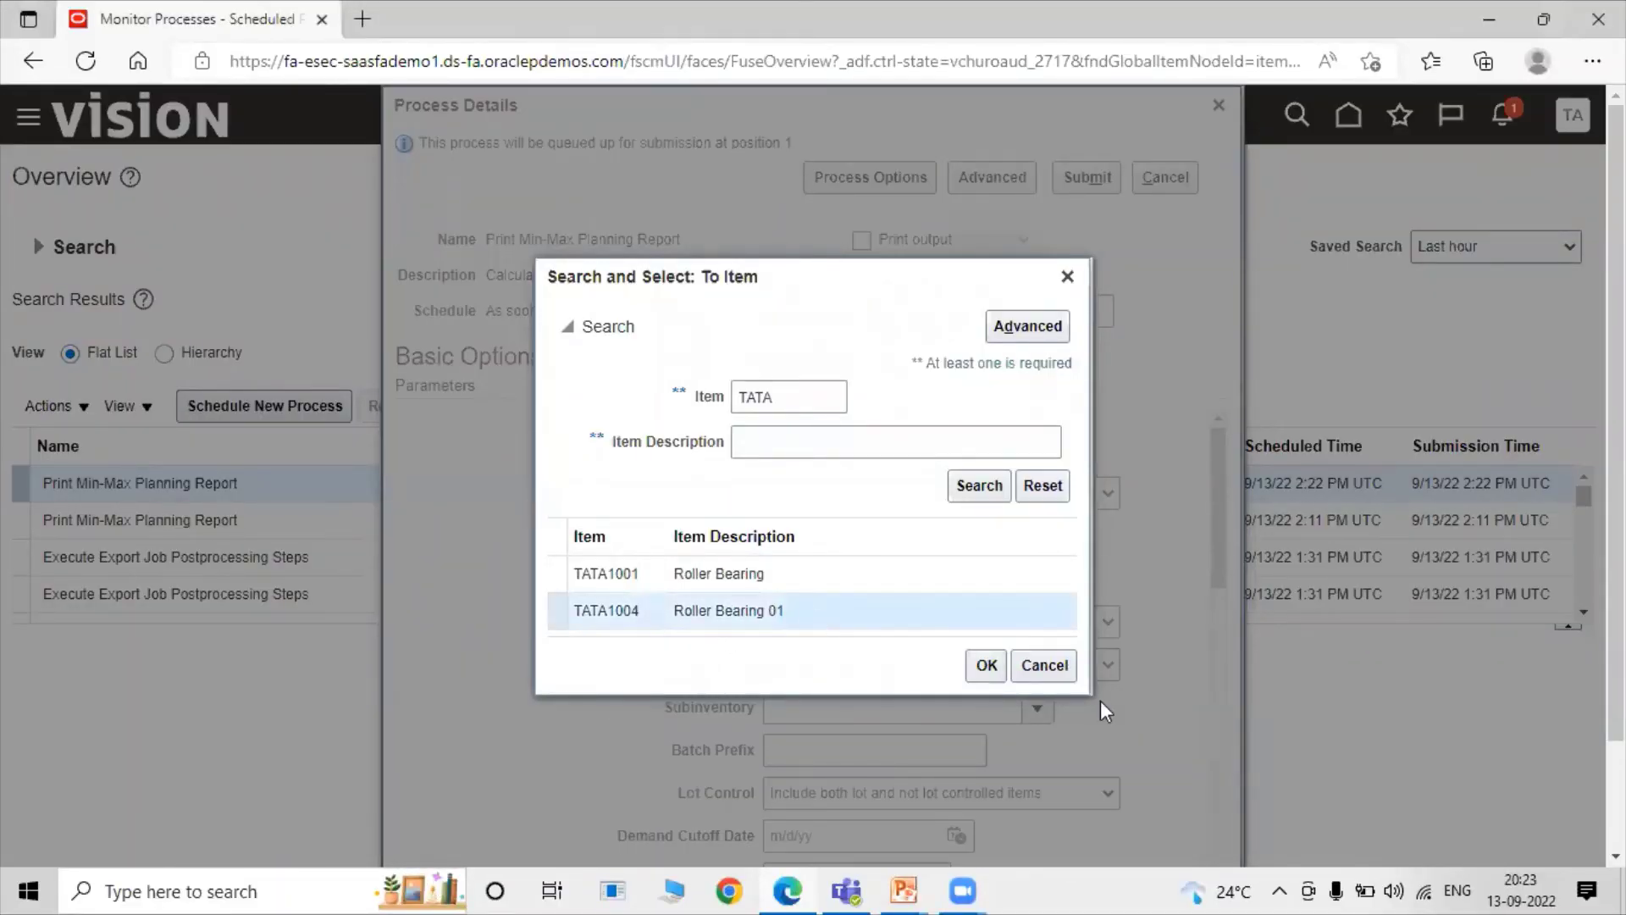
left_click(998, 666)
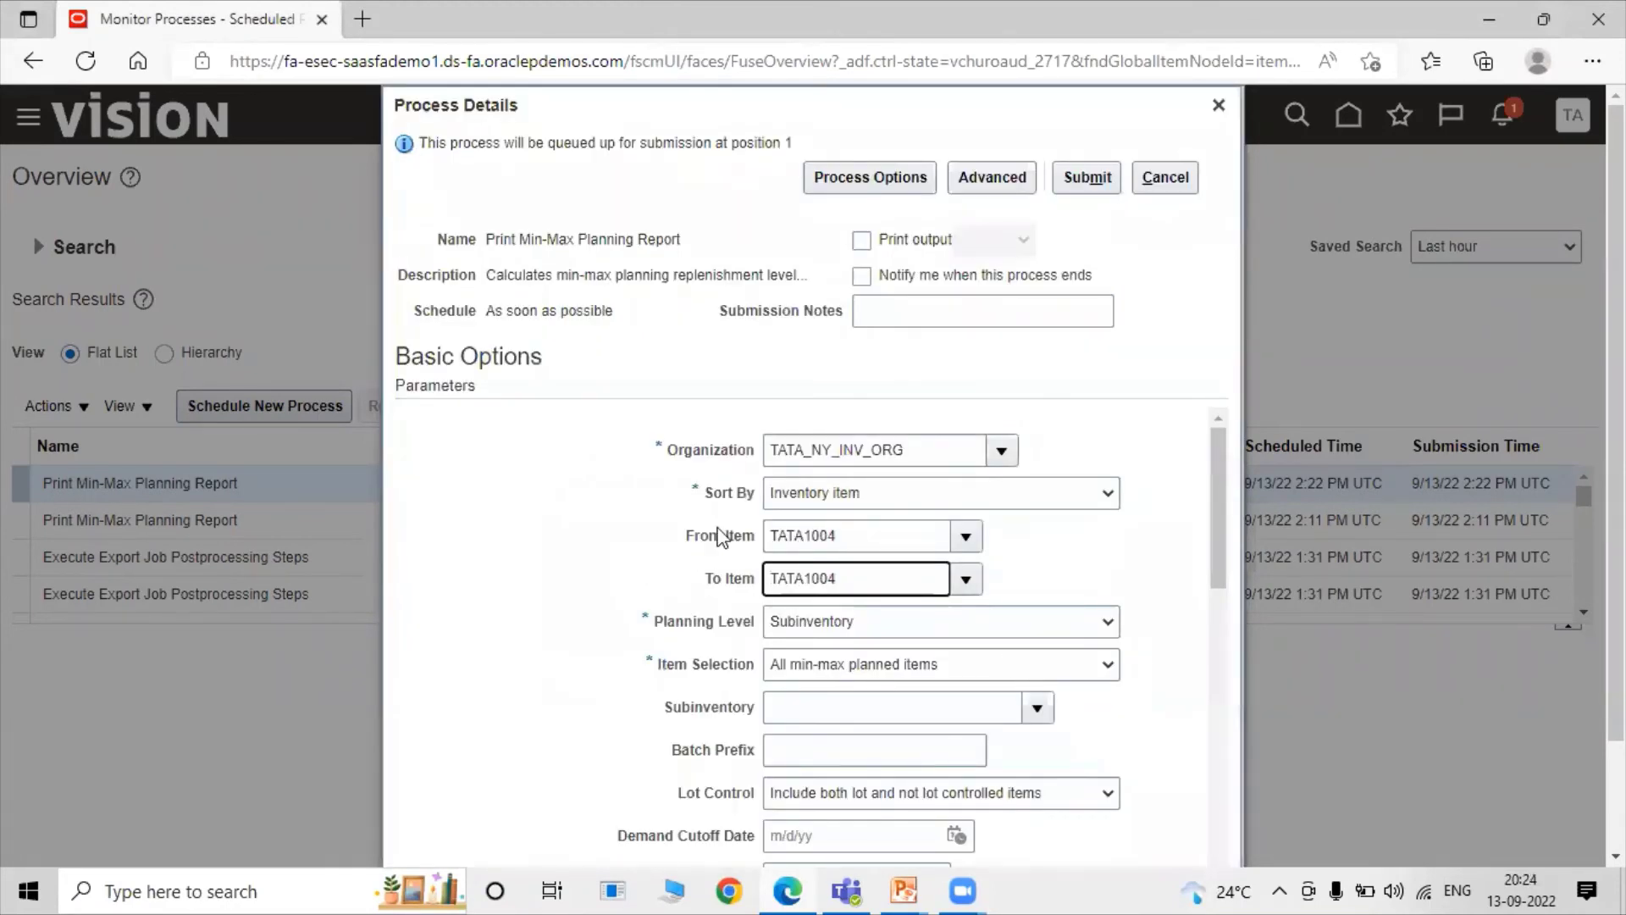
left_click(1059, 552)
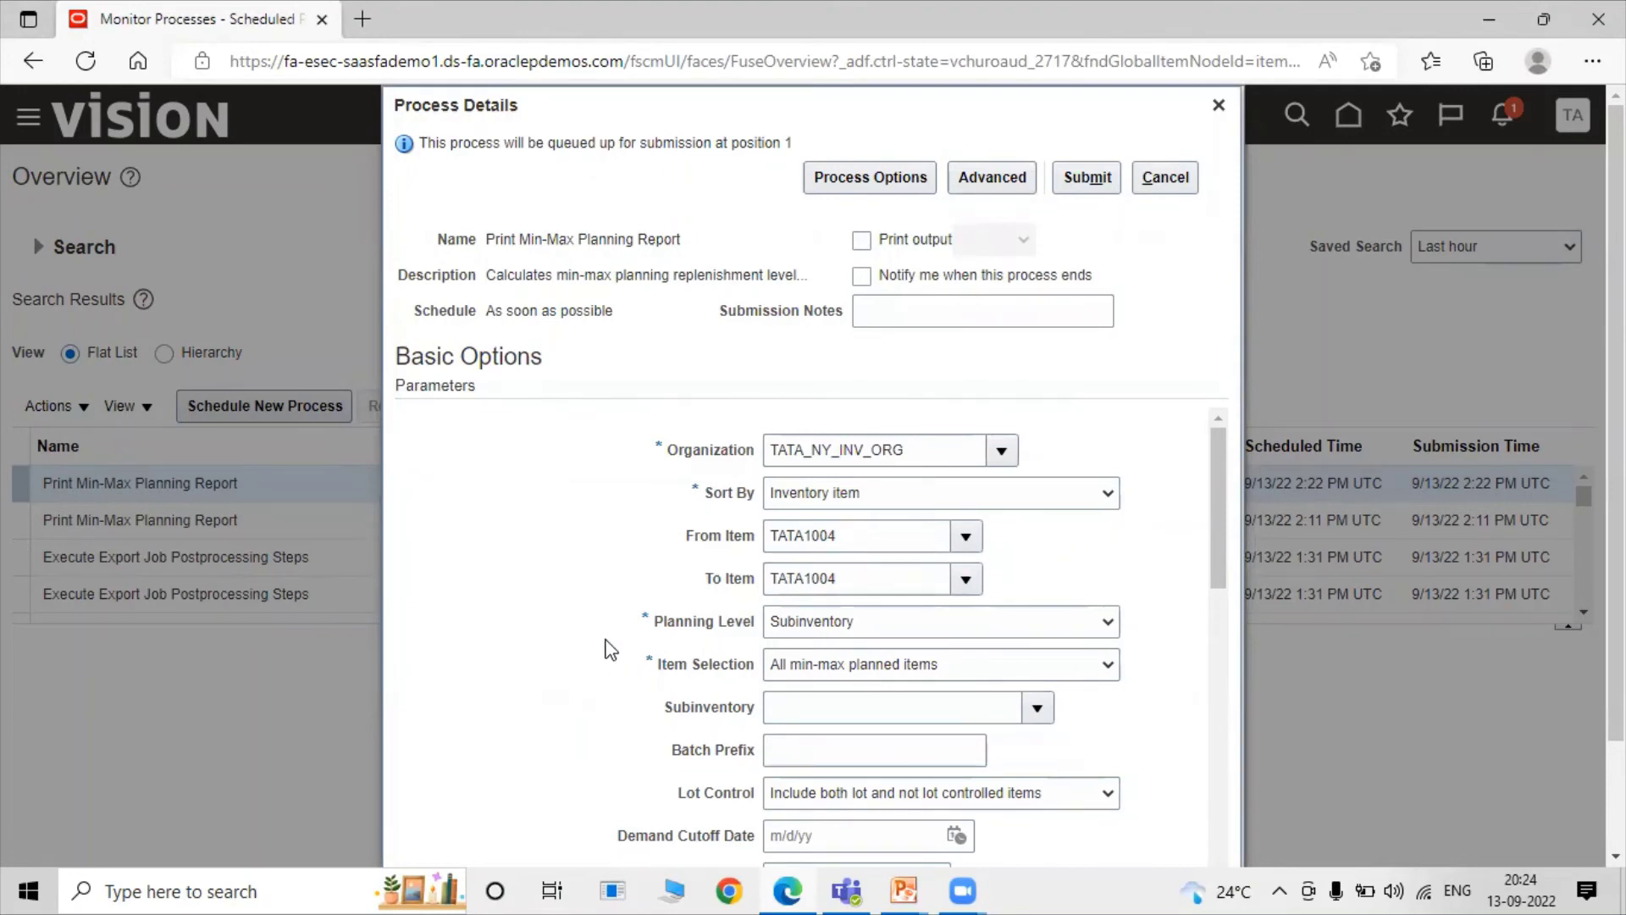
Set the report's planning level to Organization and its item selection to All min-max planned items.
left_click(798, 632)
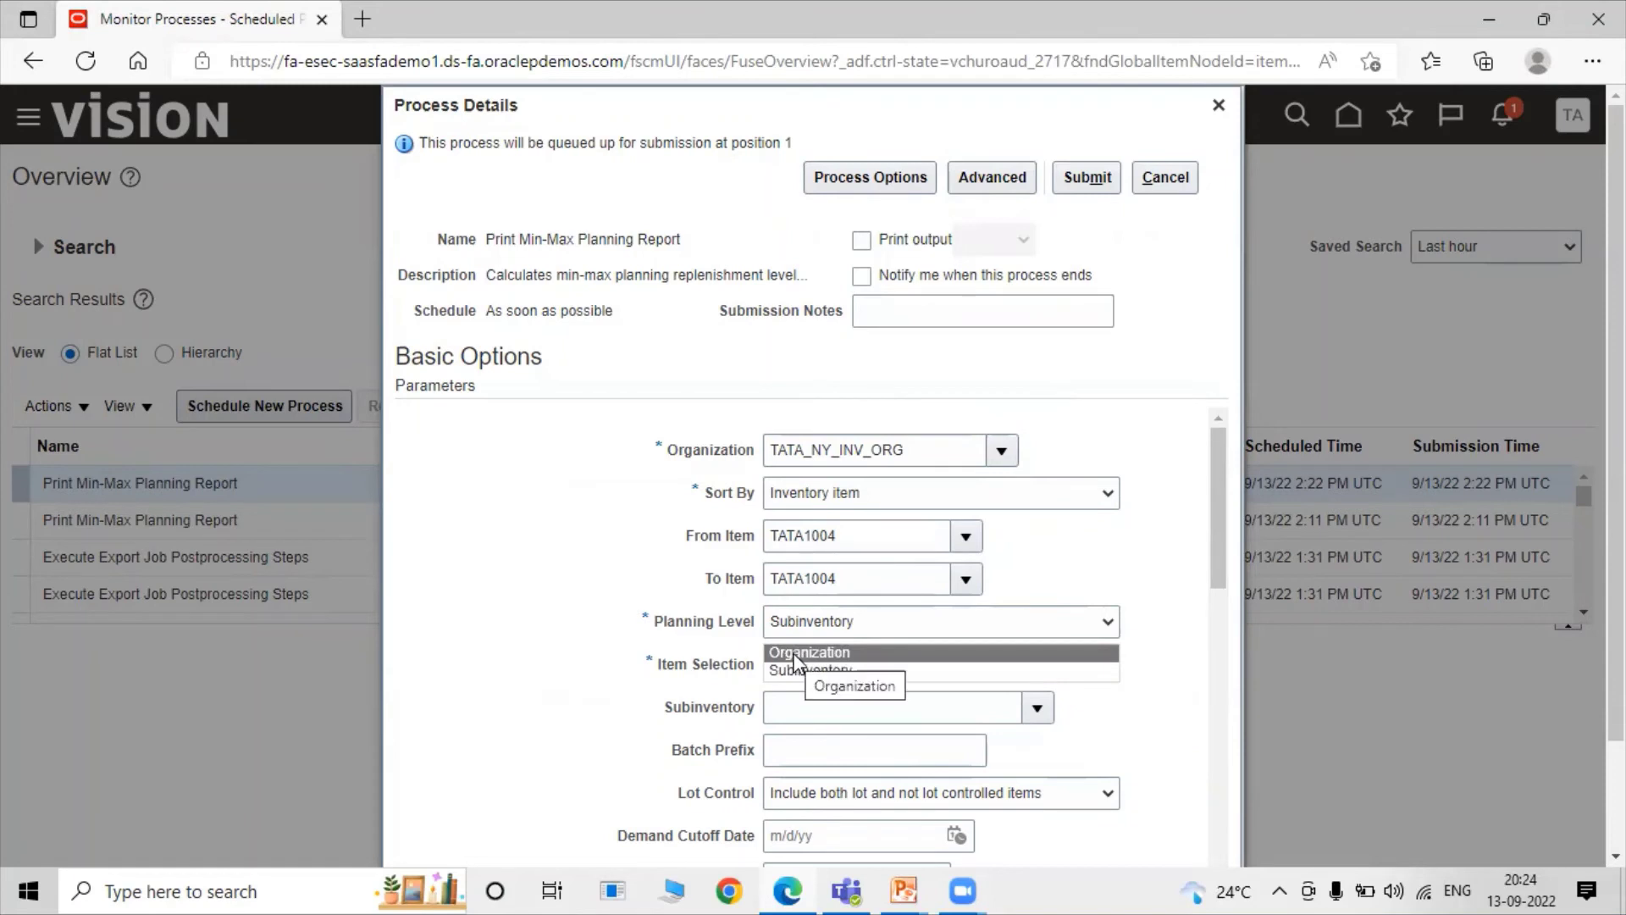
left_click(790, 653)
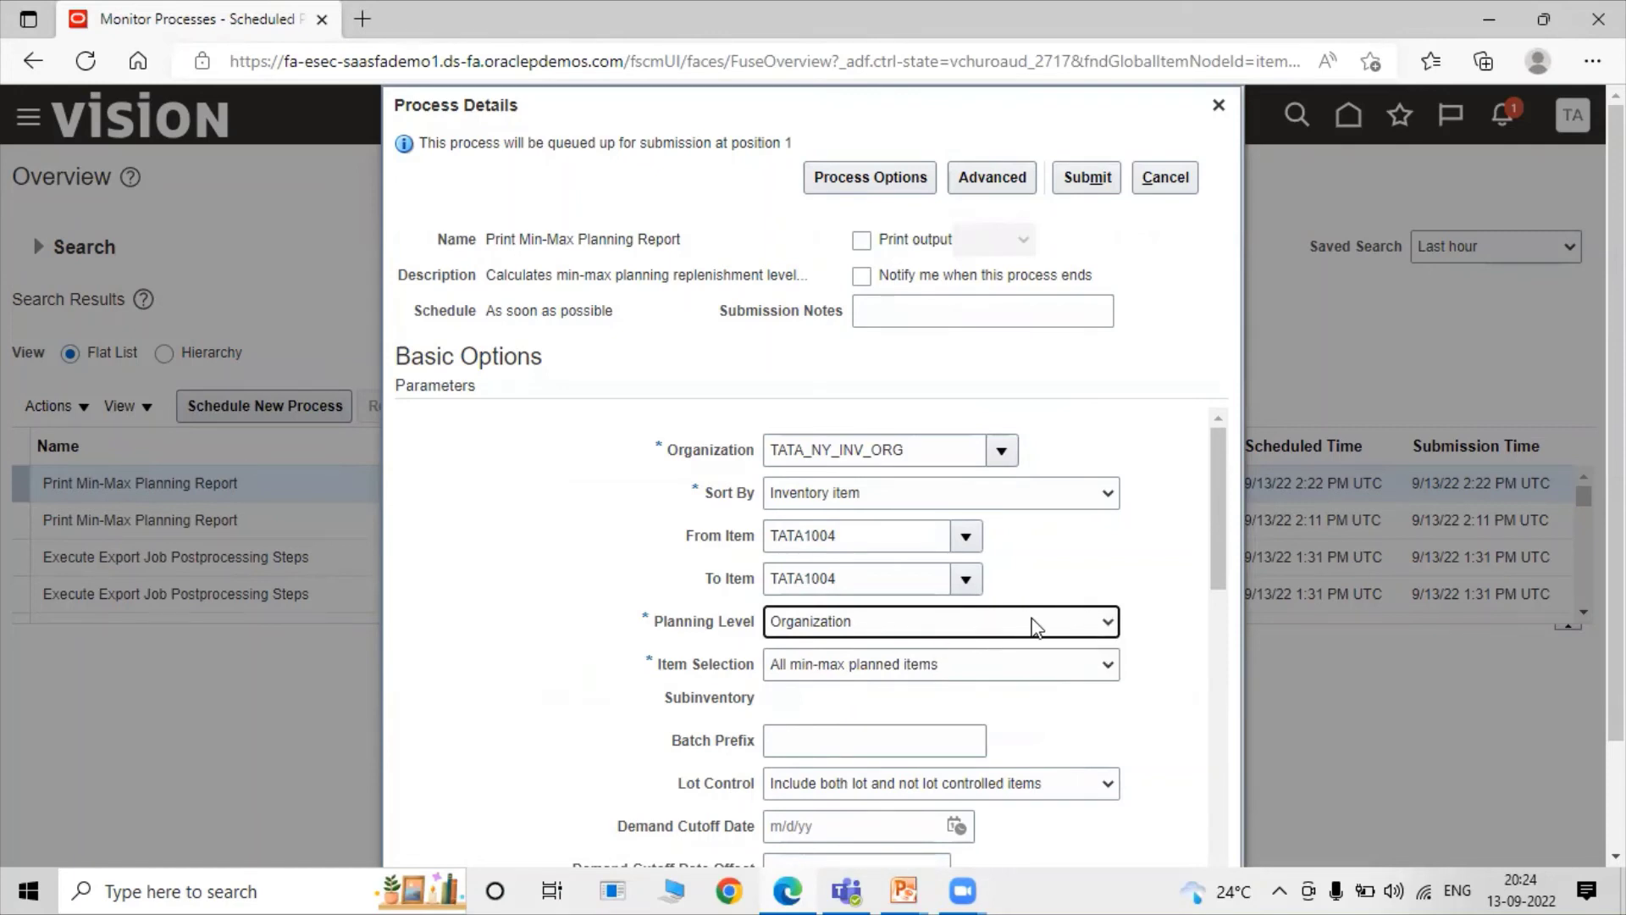
left_click(891, 669)
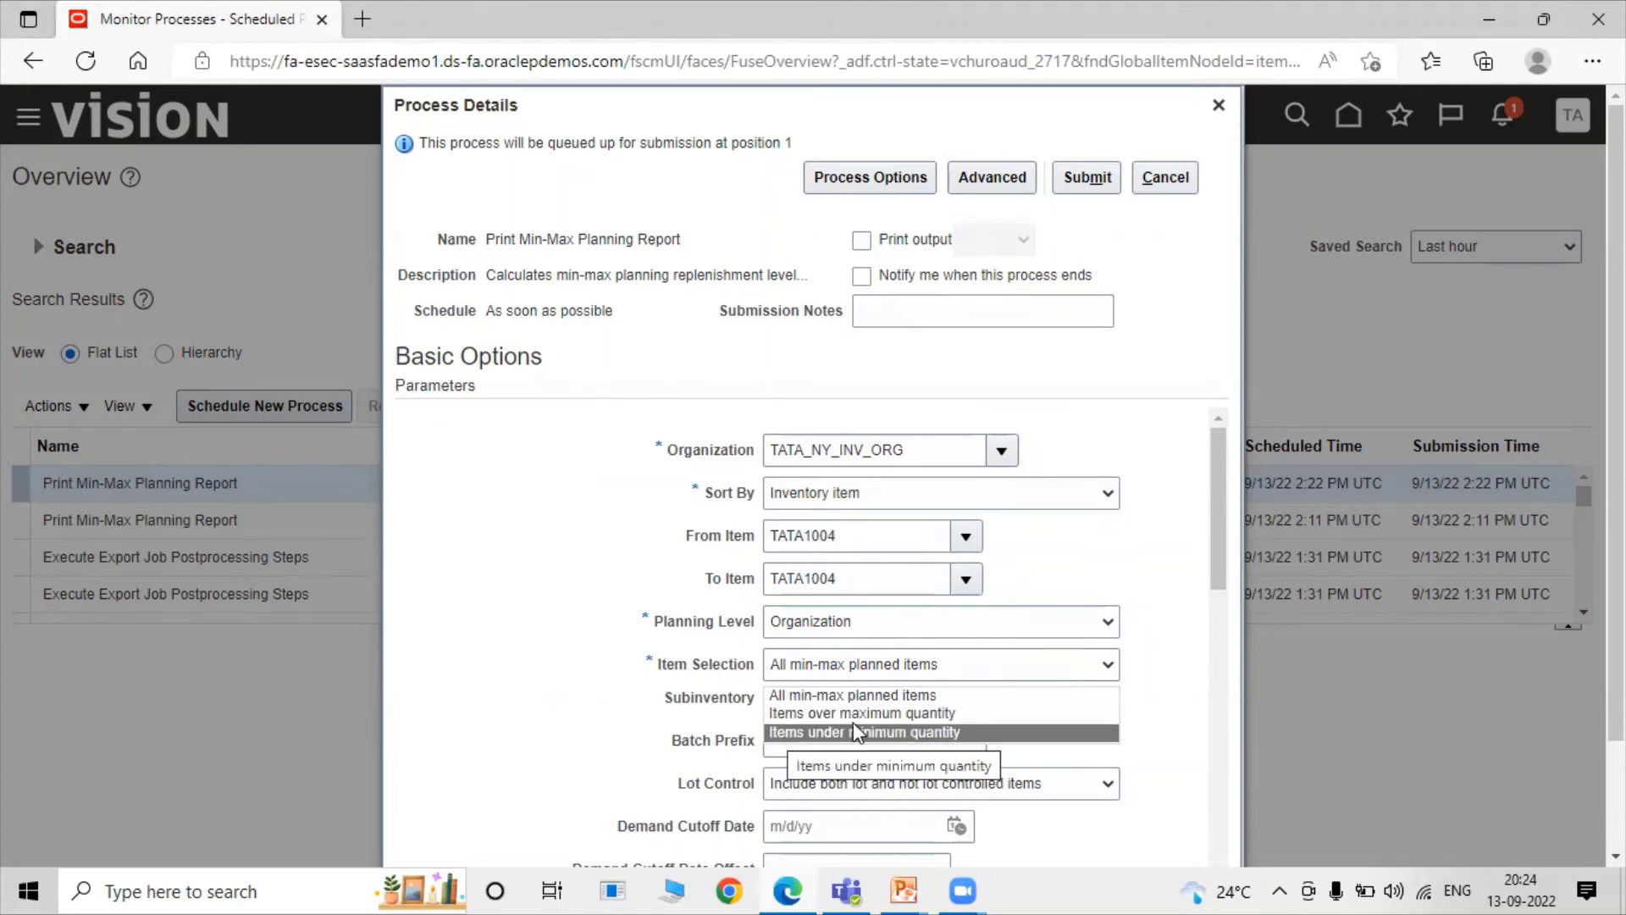
left_click(1009, 700)
Review the remaining report parameters, including lot control, cutoff dates, restock, supply and demand options, and category, buyer and planner ranges.
scroll(1114, 647, "down", 2)
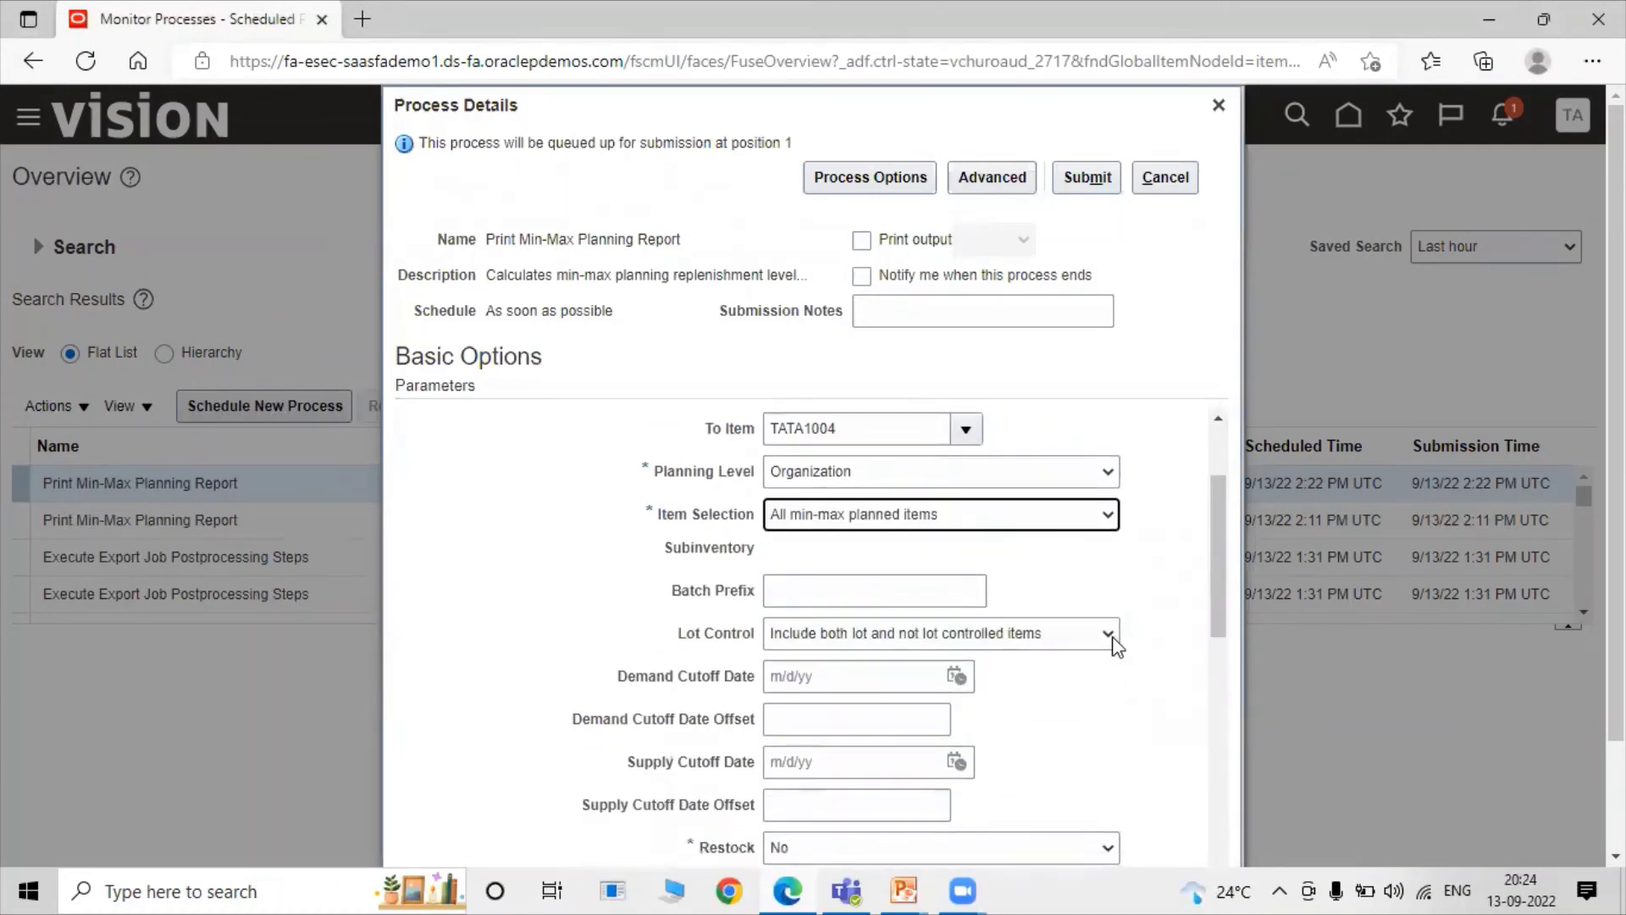
scroll(860, 624, "down", 2)
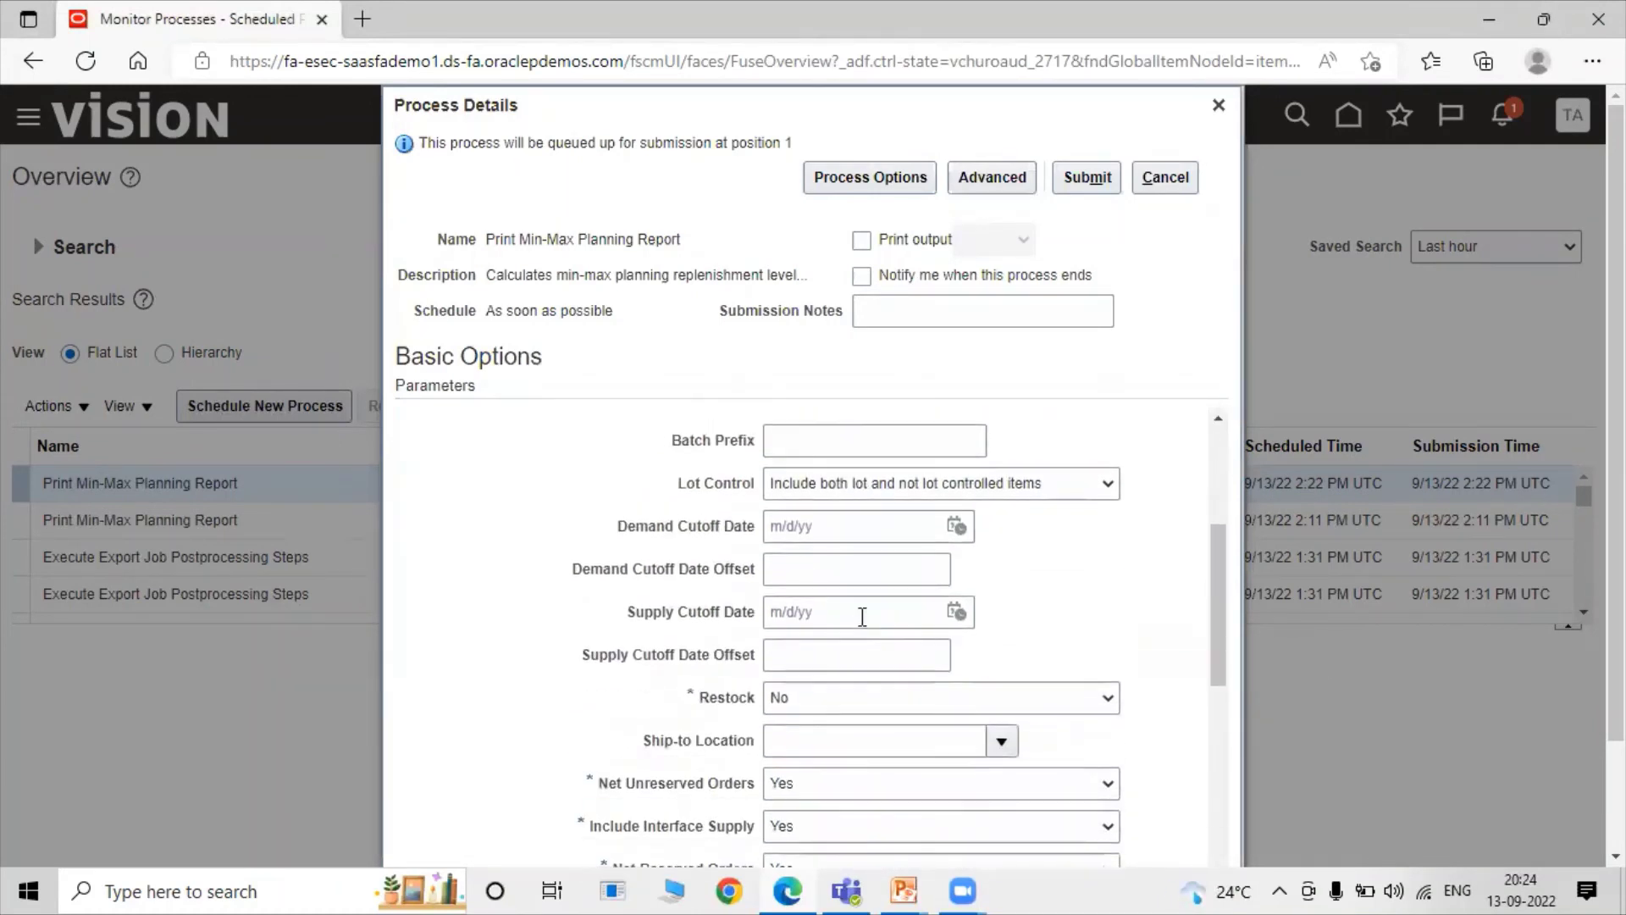
scroll(718, 545, "down", 1)
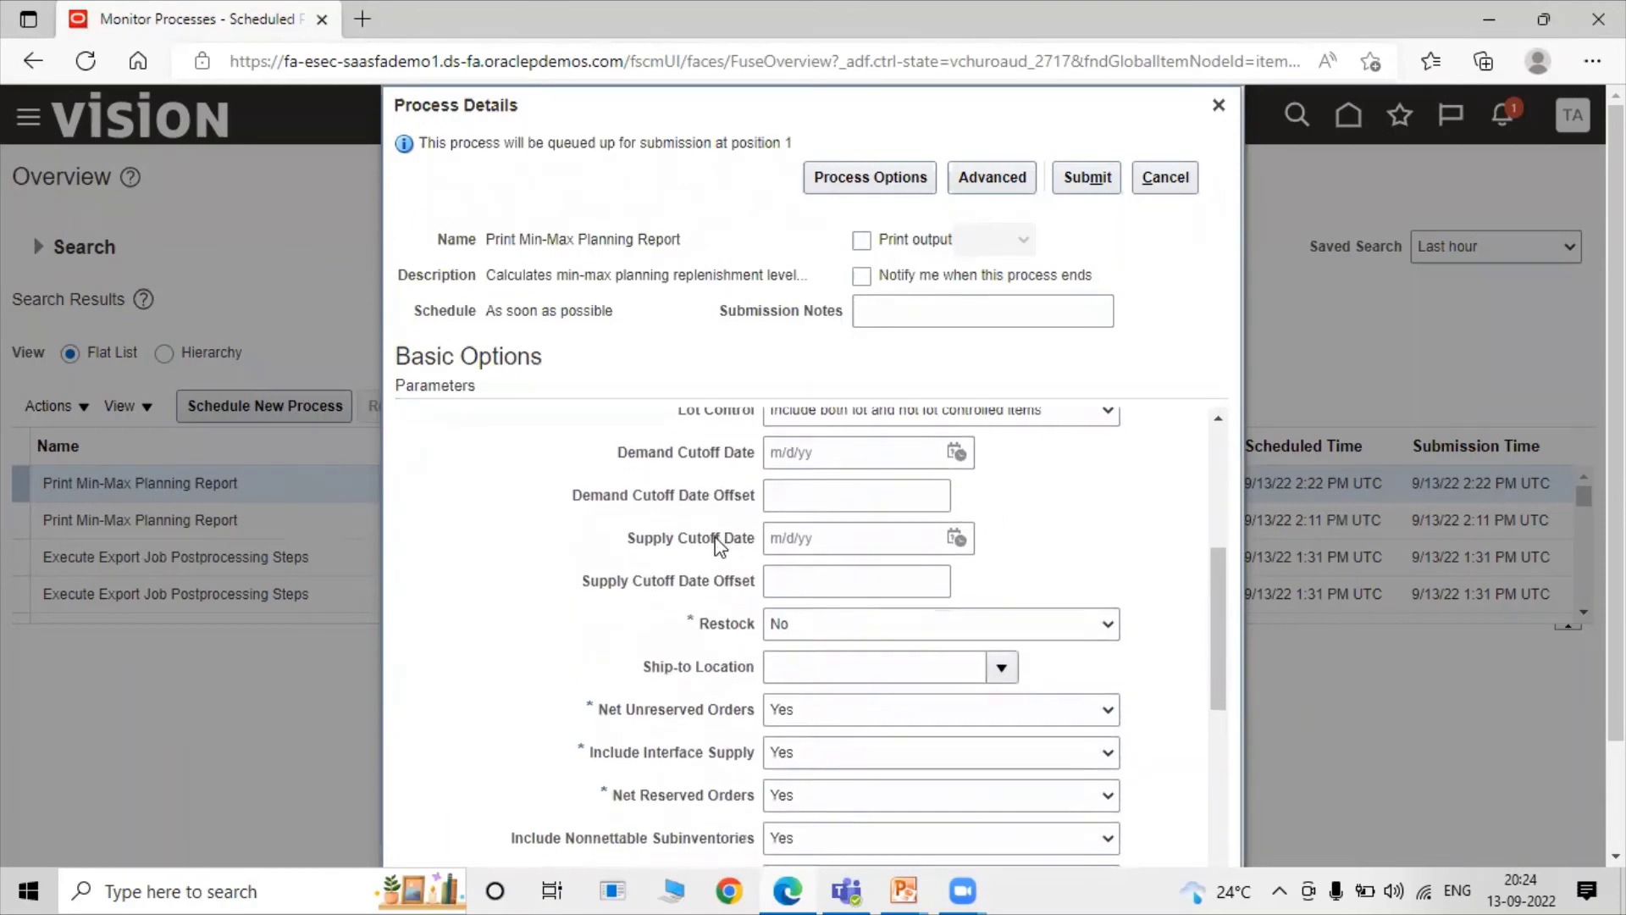
scroll(876, 631, "down", 1)
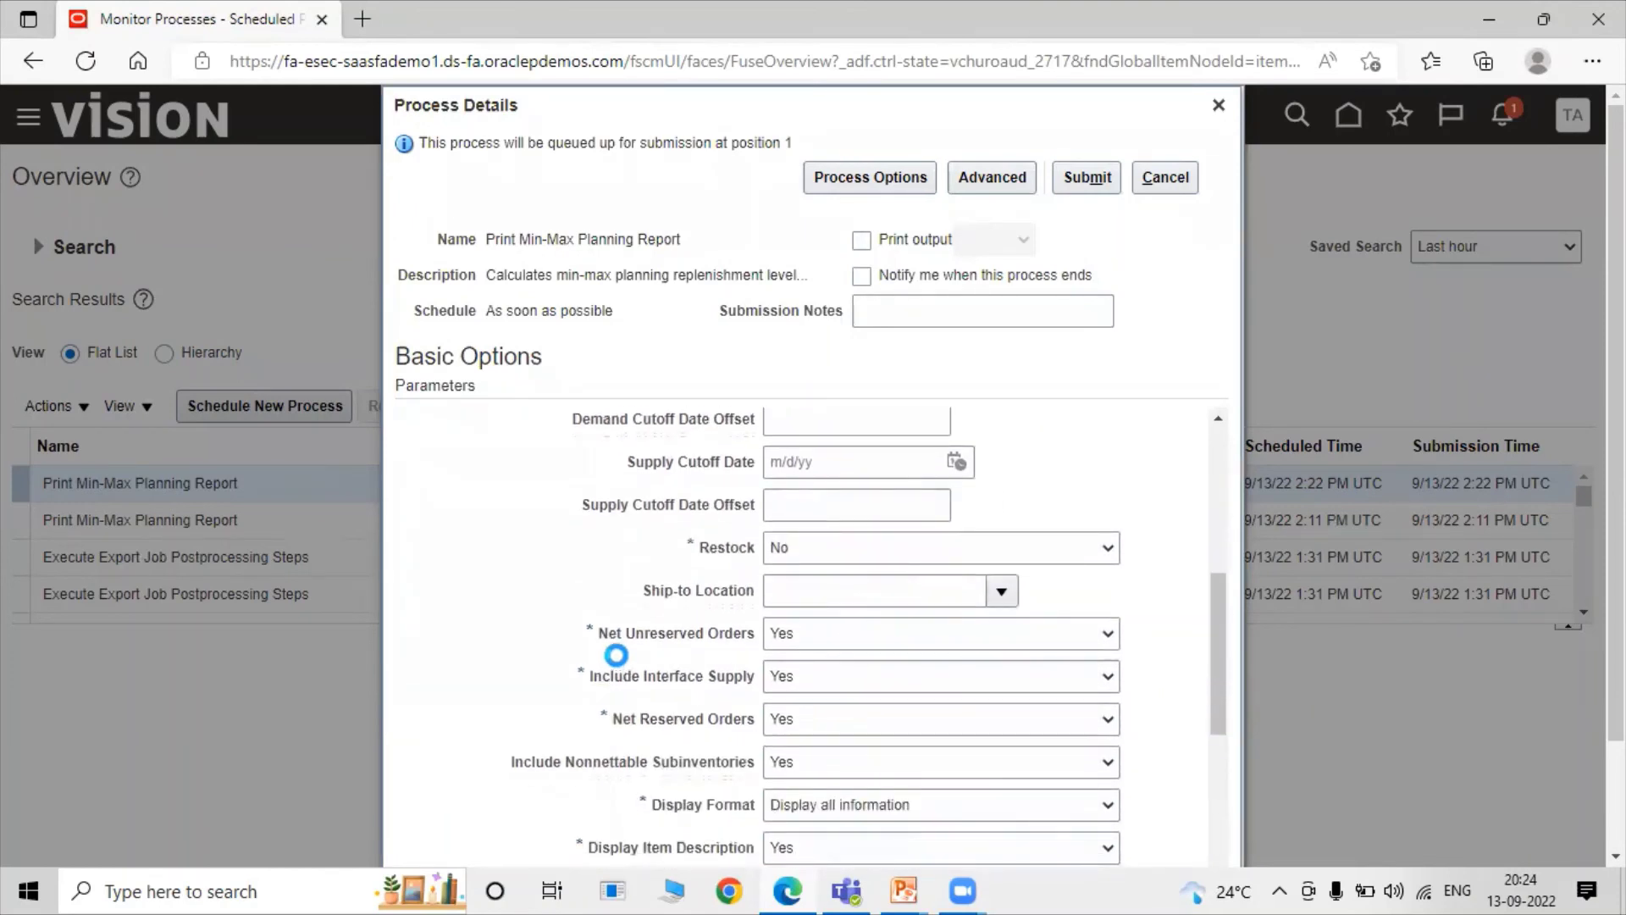
scroll(720, 644, "down", 2)
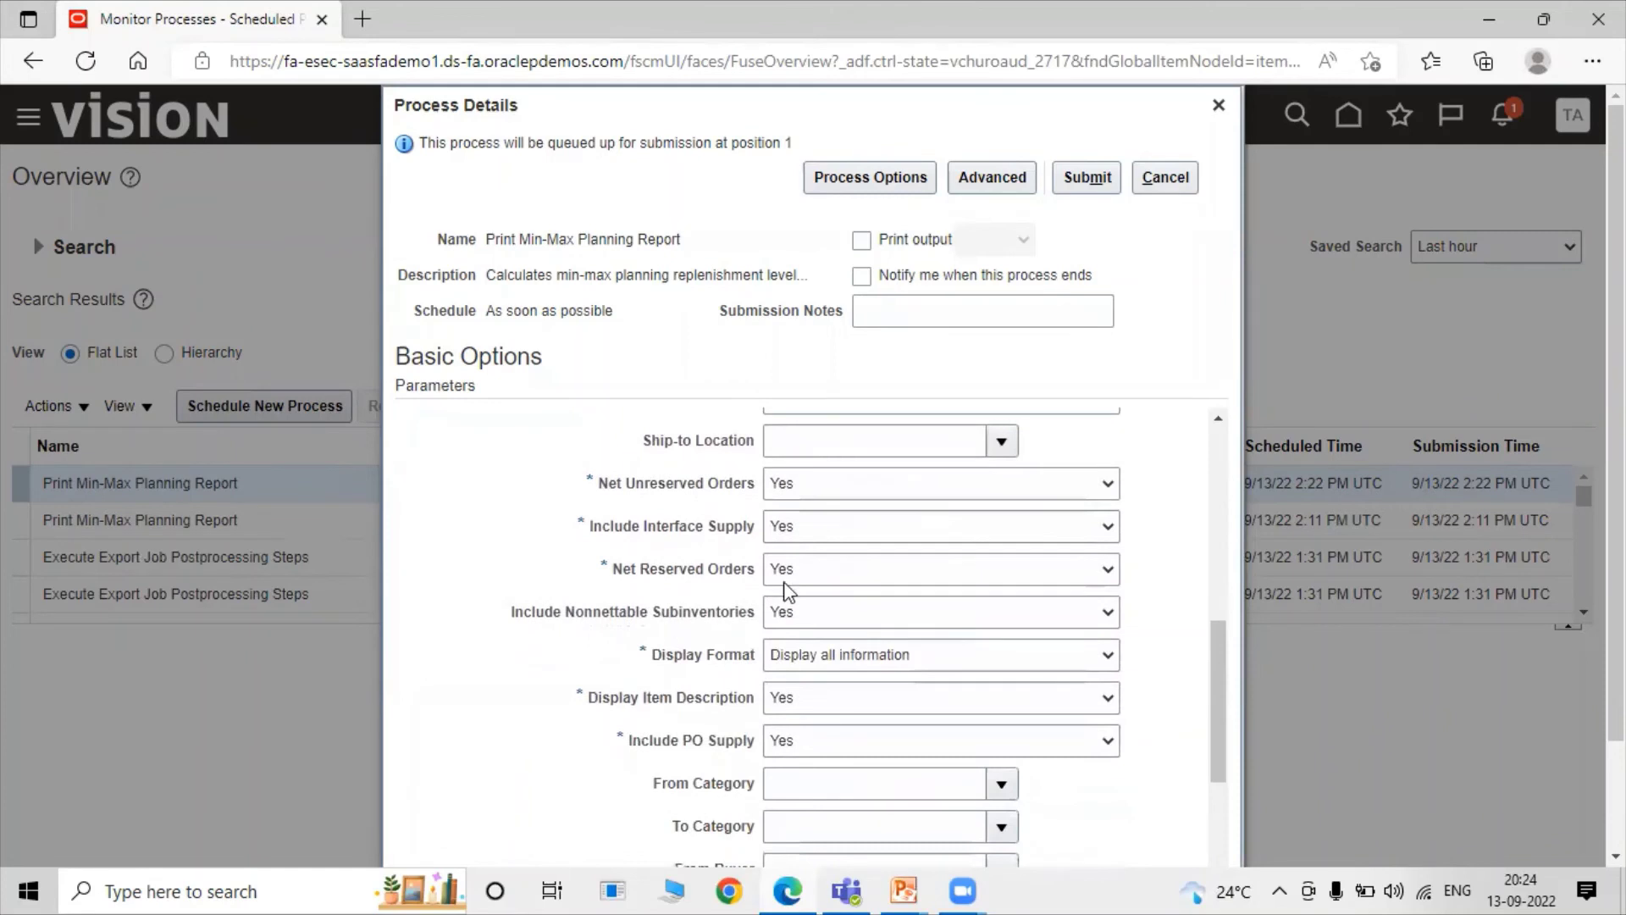
scroll(787, 590, "down", 3)
scroll(733, 625, "down", 1)
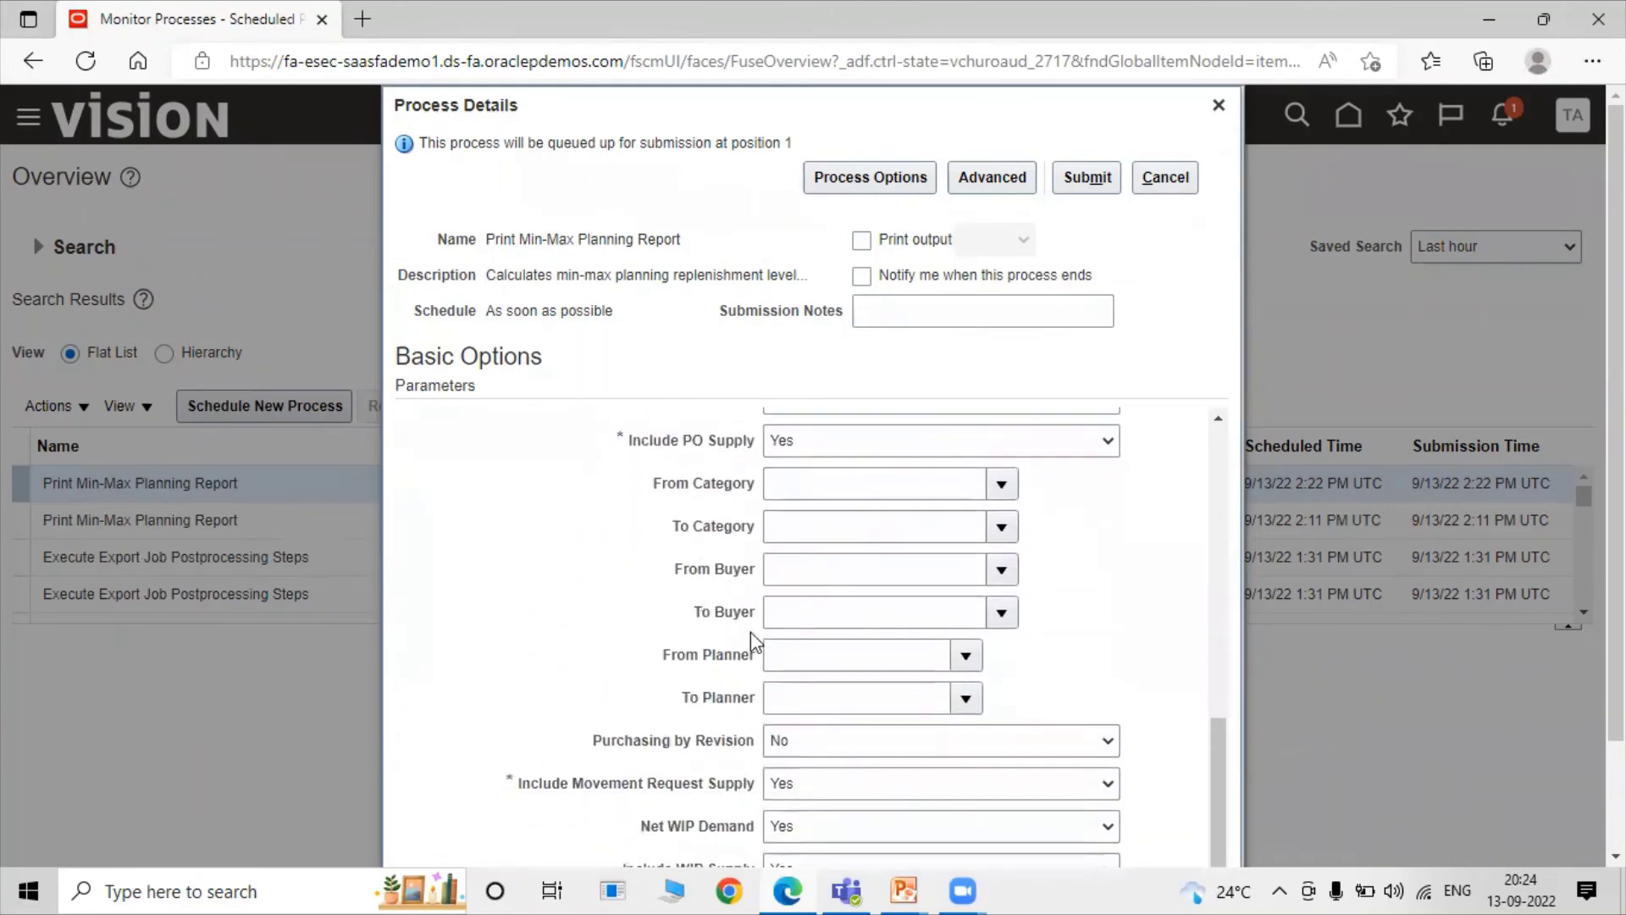
scroll(896, 659, "down", 1)
scroll(891, 671, "up", 6)
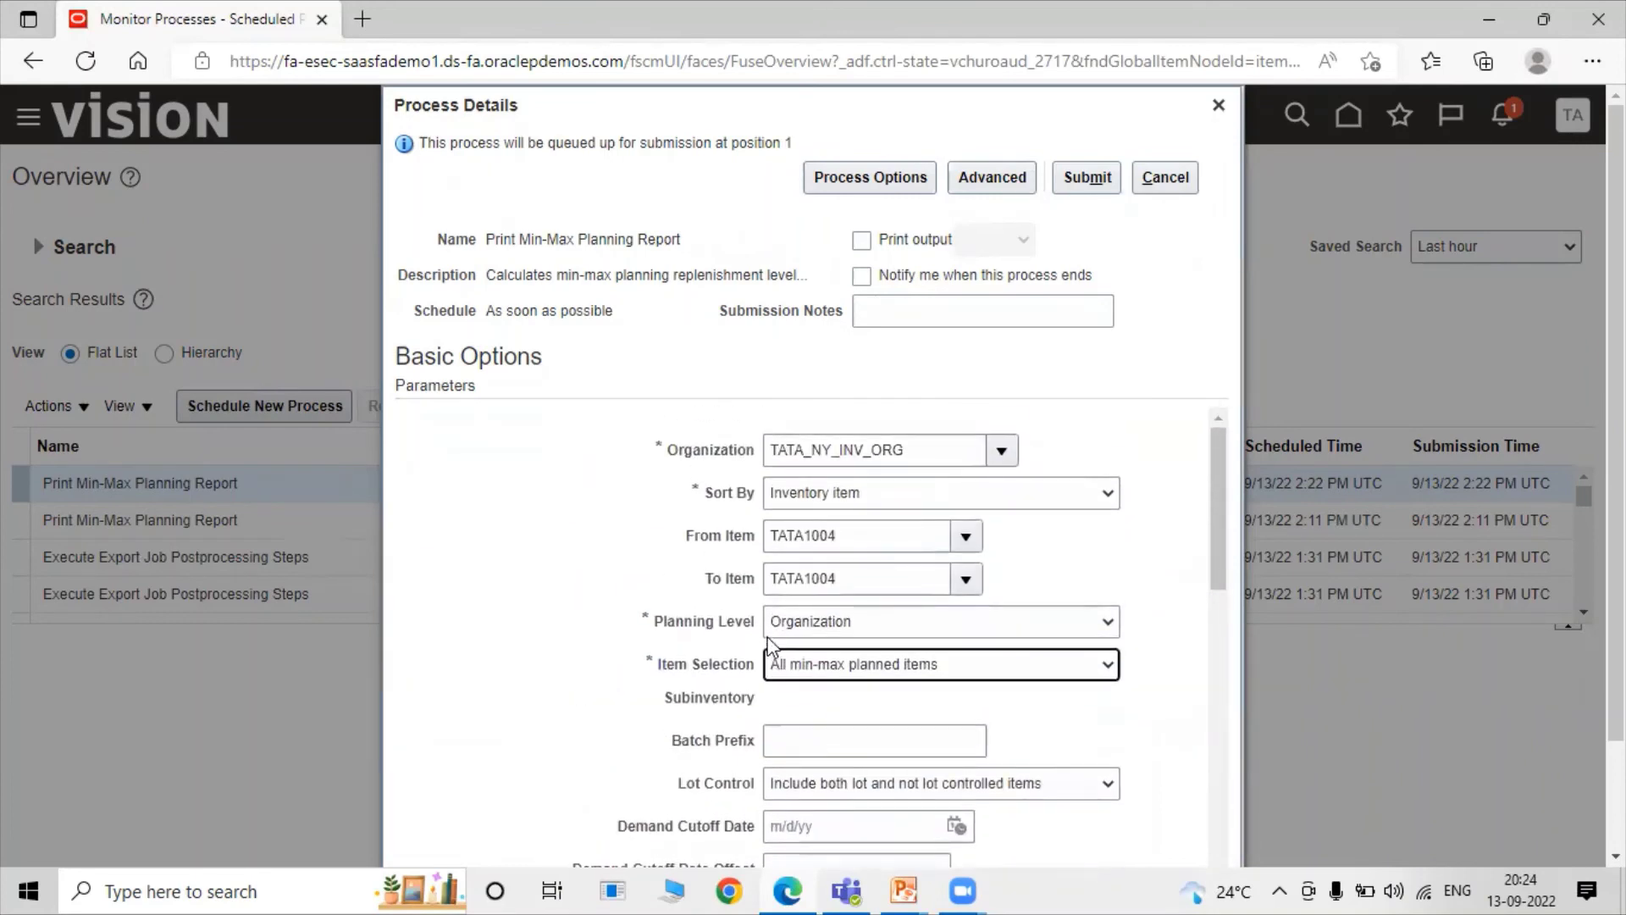
left_click(638, 556)
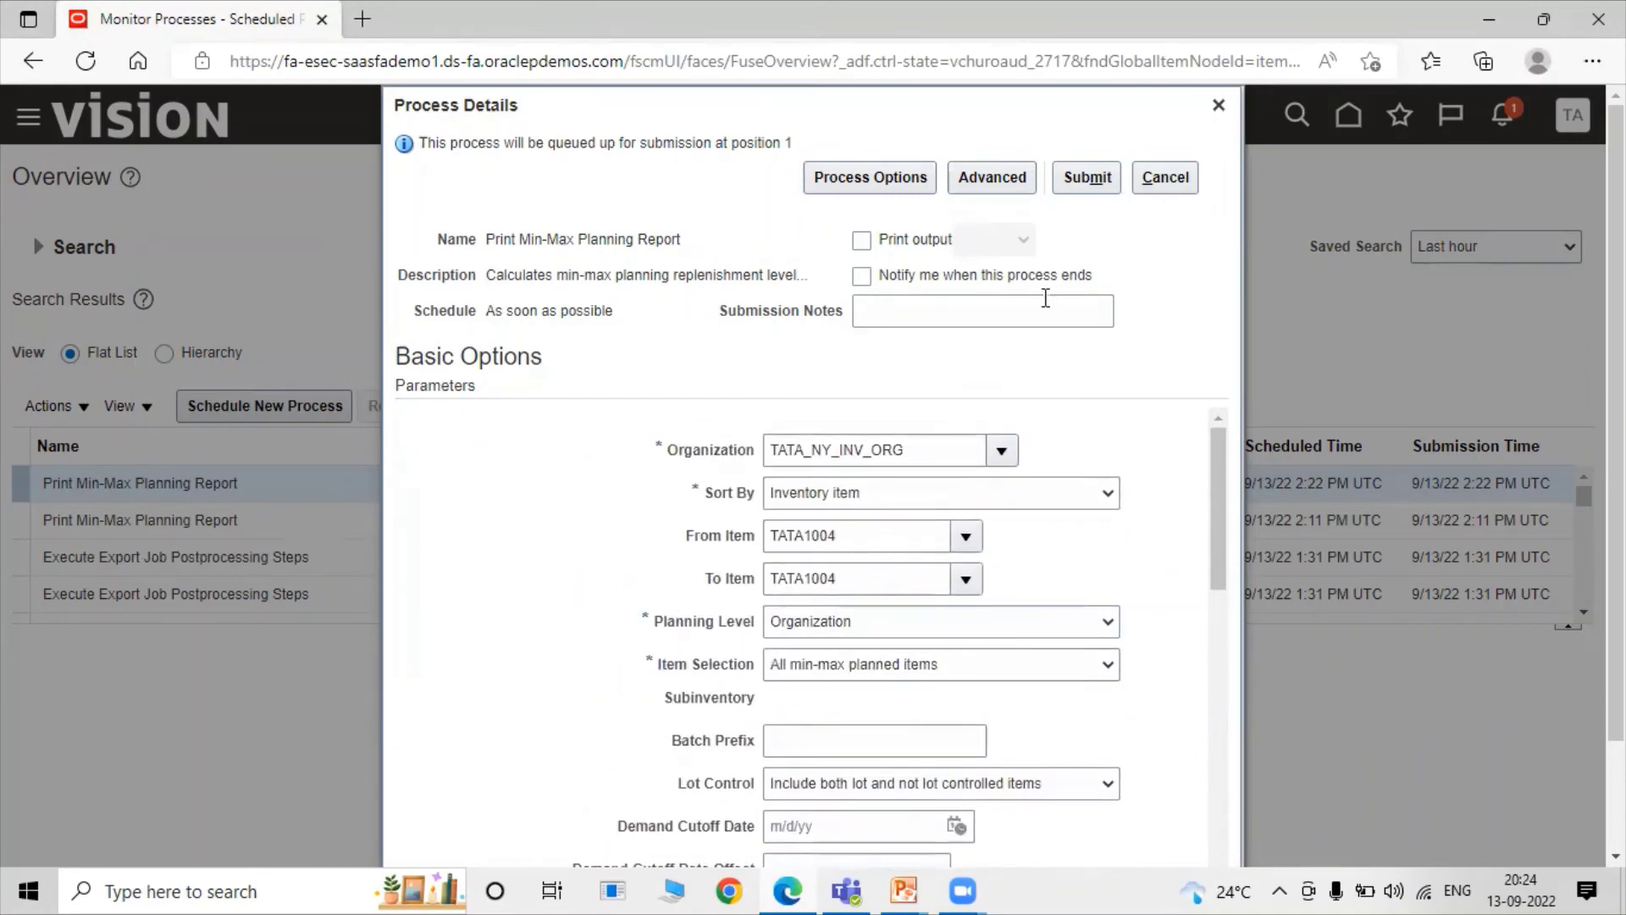
Submit the Print Min-Max Planning Report process and refresh the process list to check its status.
left_click(1071, 184)
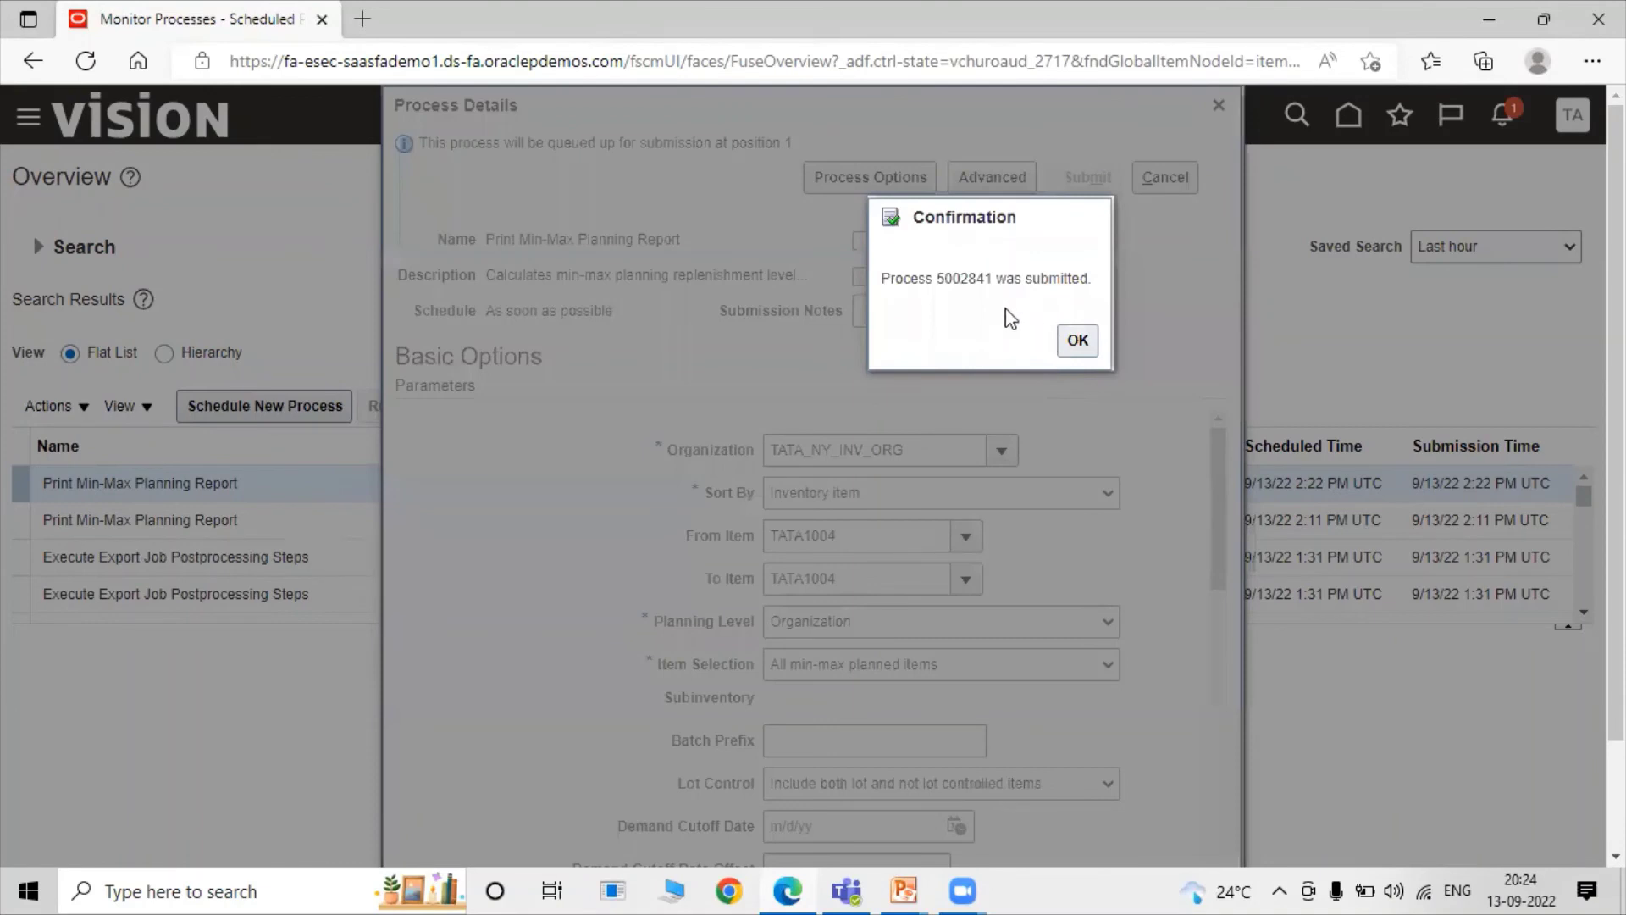
left_click(1070, 345)
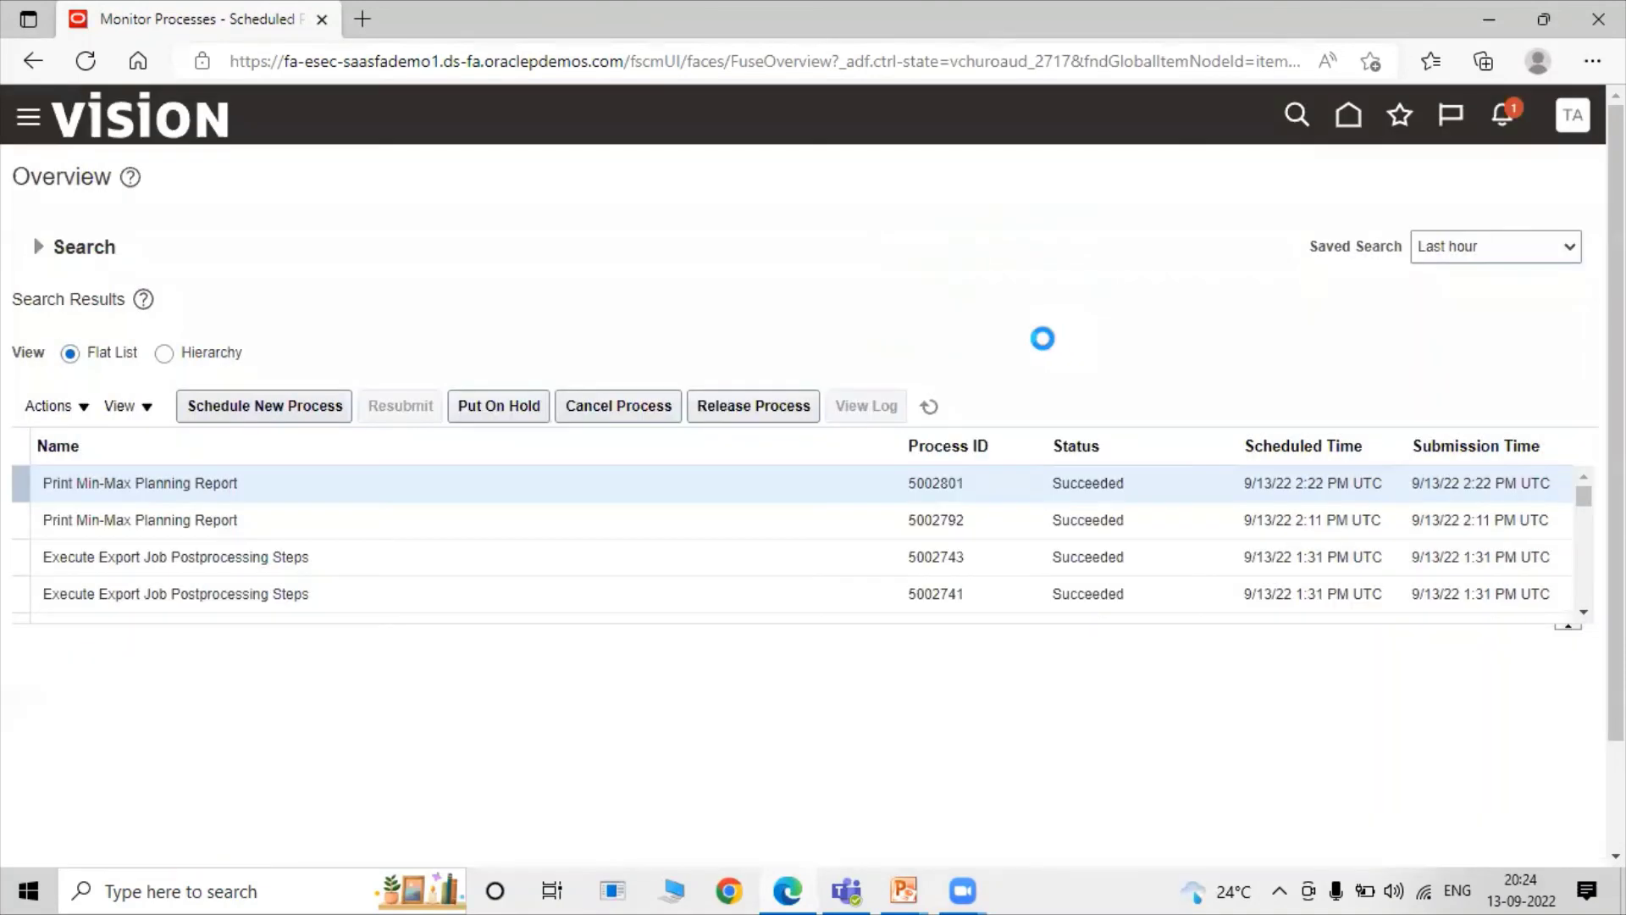
left_click(928, 405)
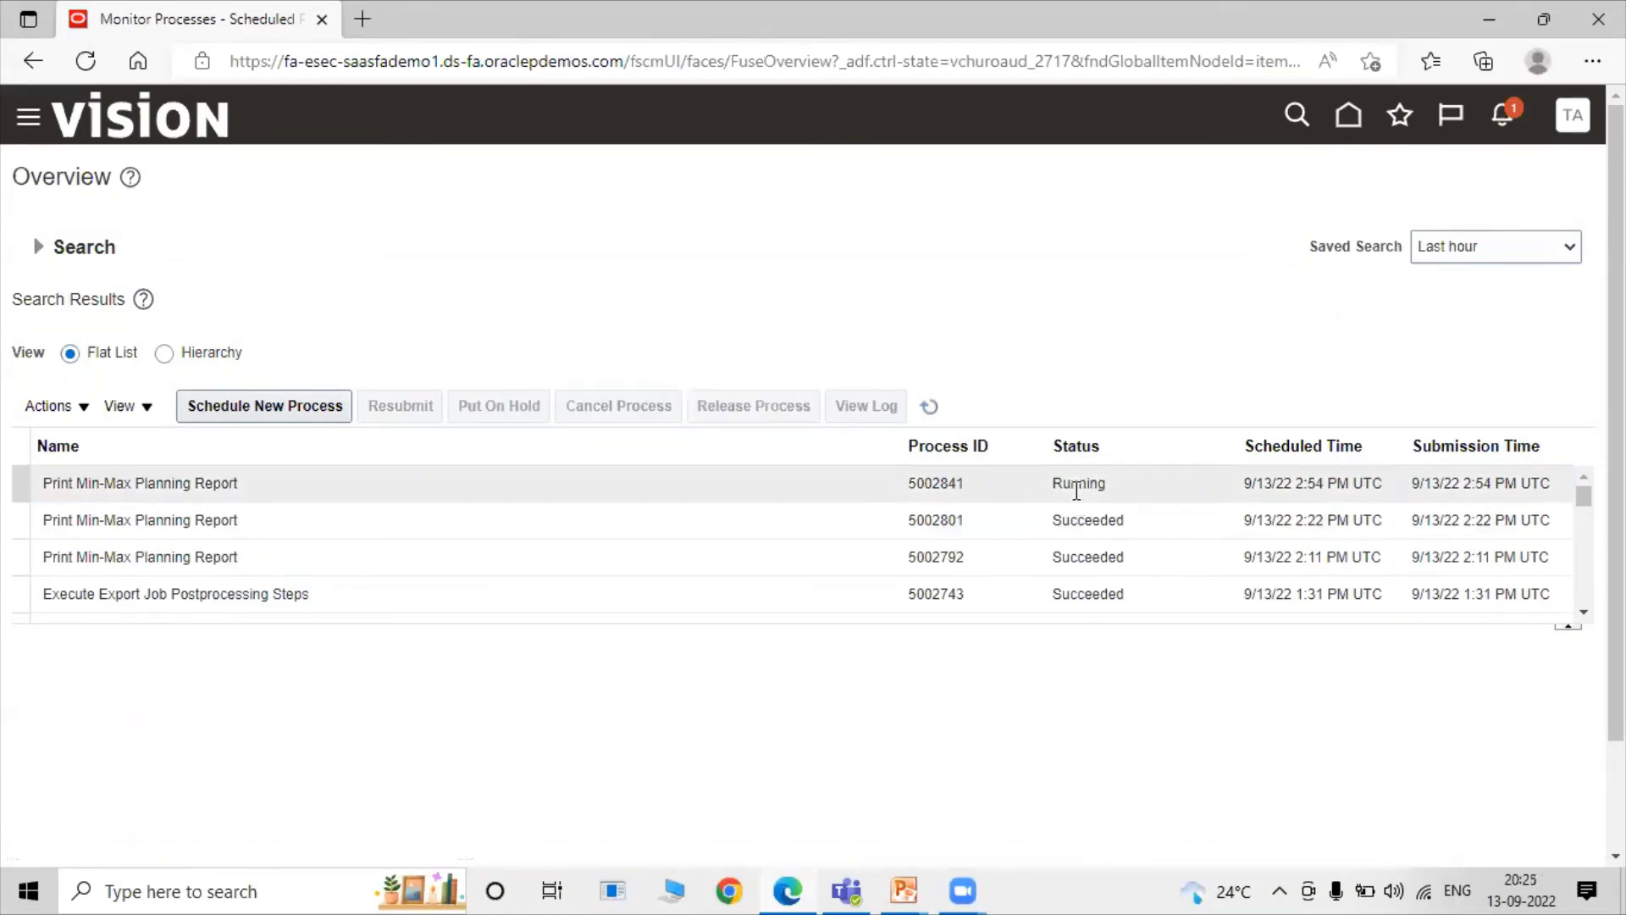
left_click(931, 408)
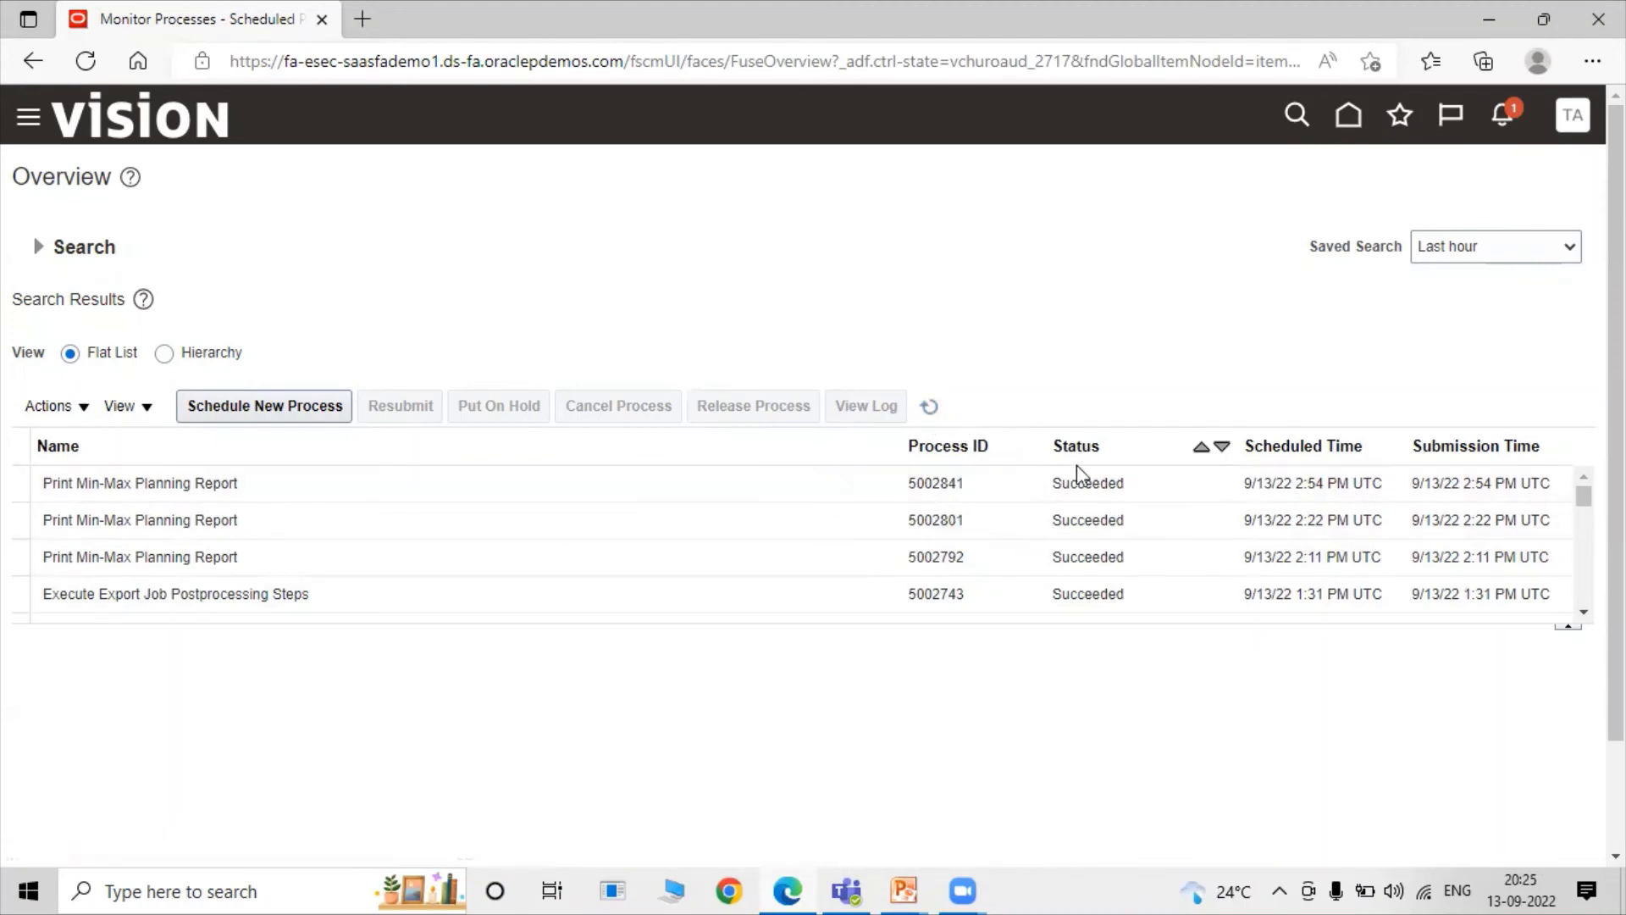
Open the output of the newest Print Min-Max Planning Report process for republishing.
left_click(313, 484)
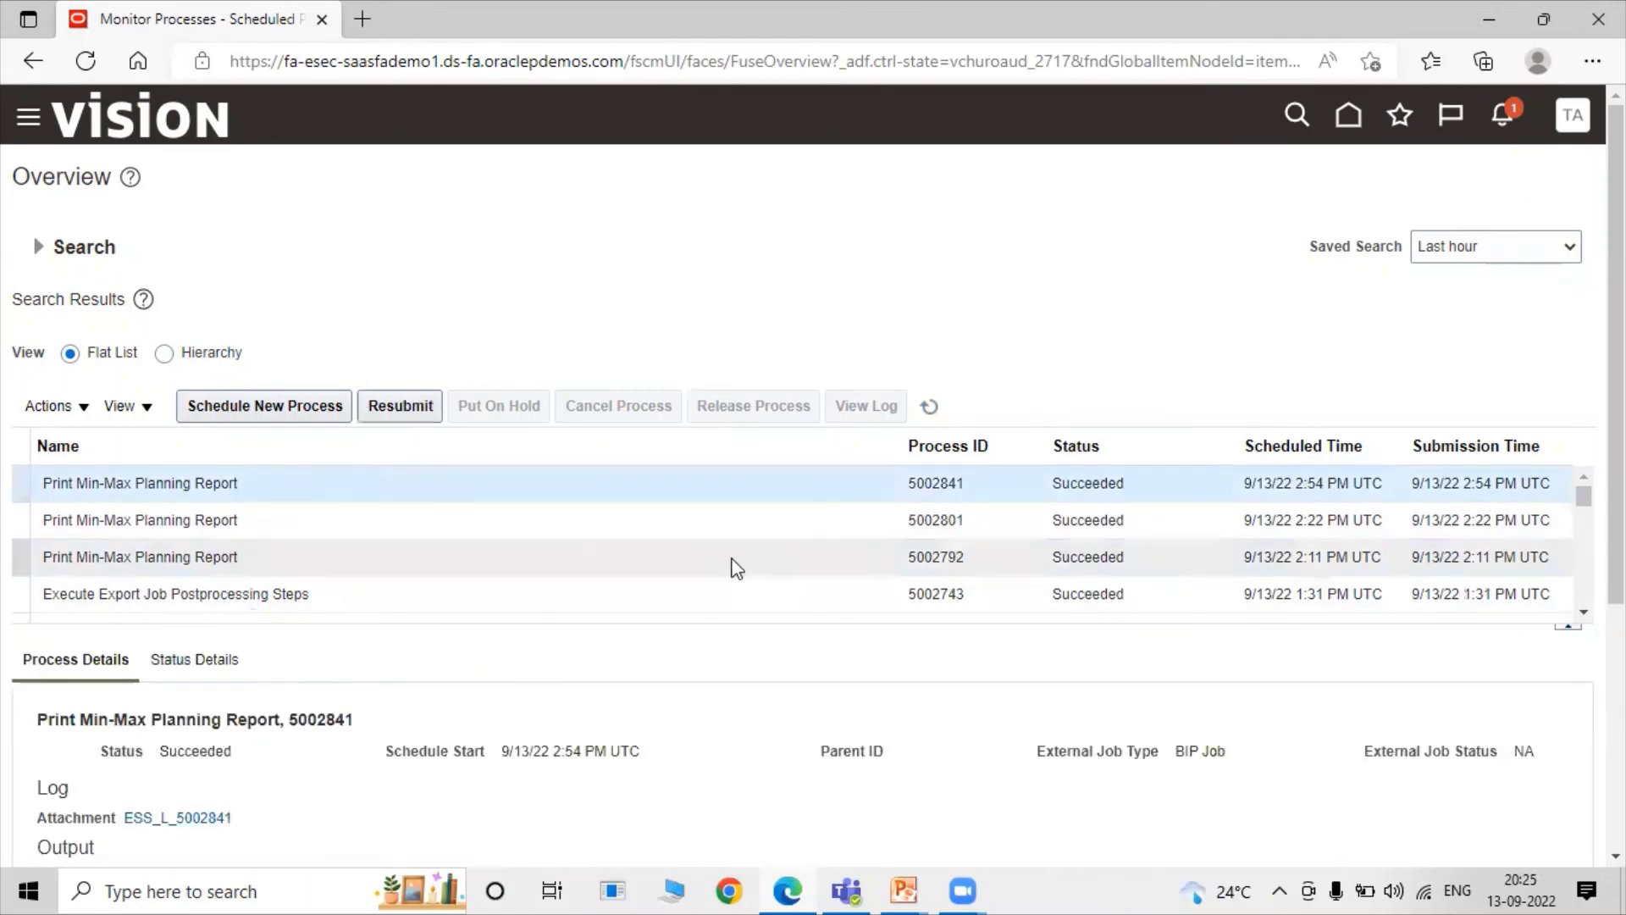
scroll(728, 559, "down", 3)
scroll(1474, 669, "down", 4)
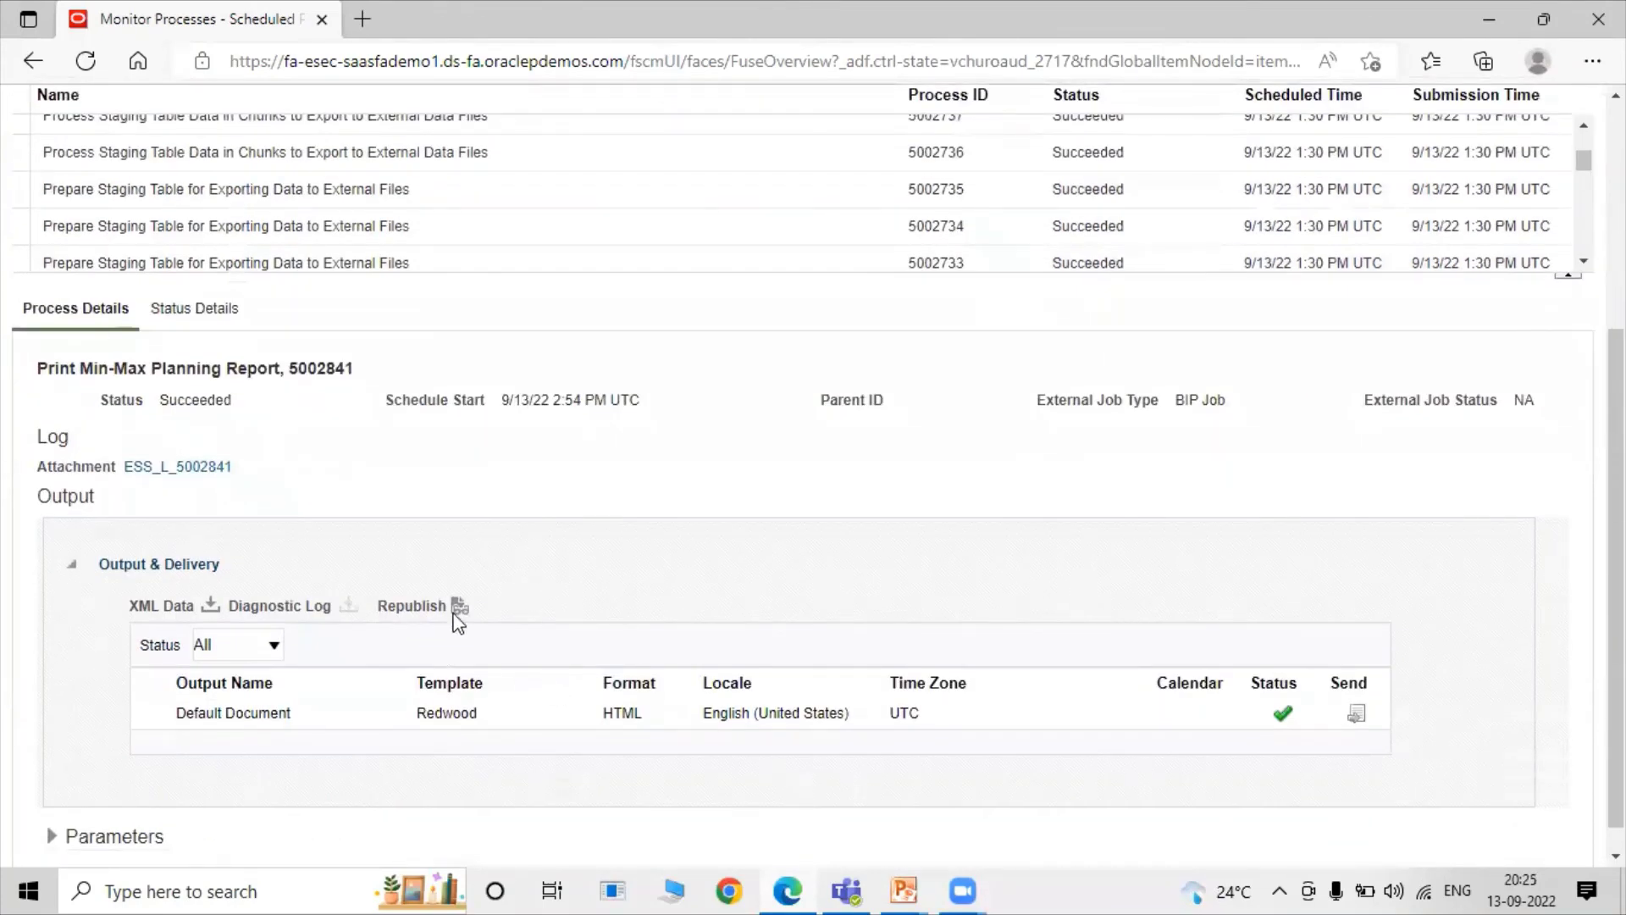
left_click(459, 610)
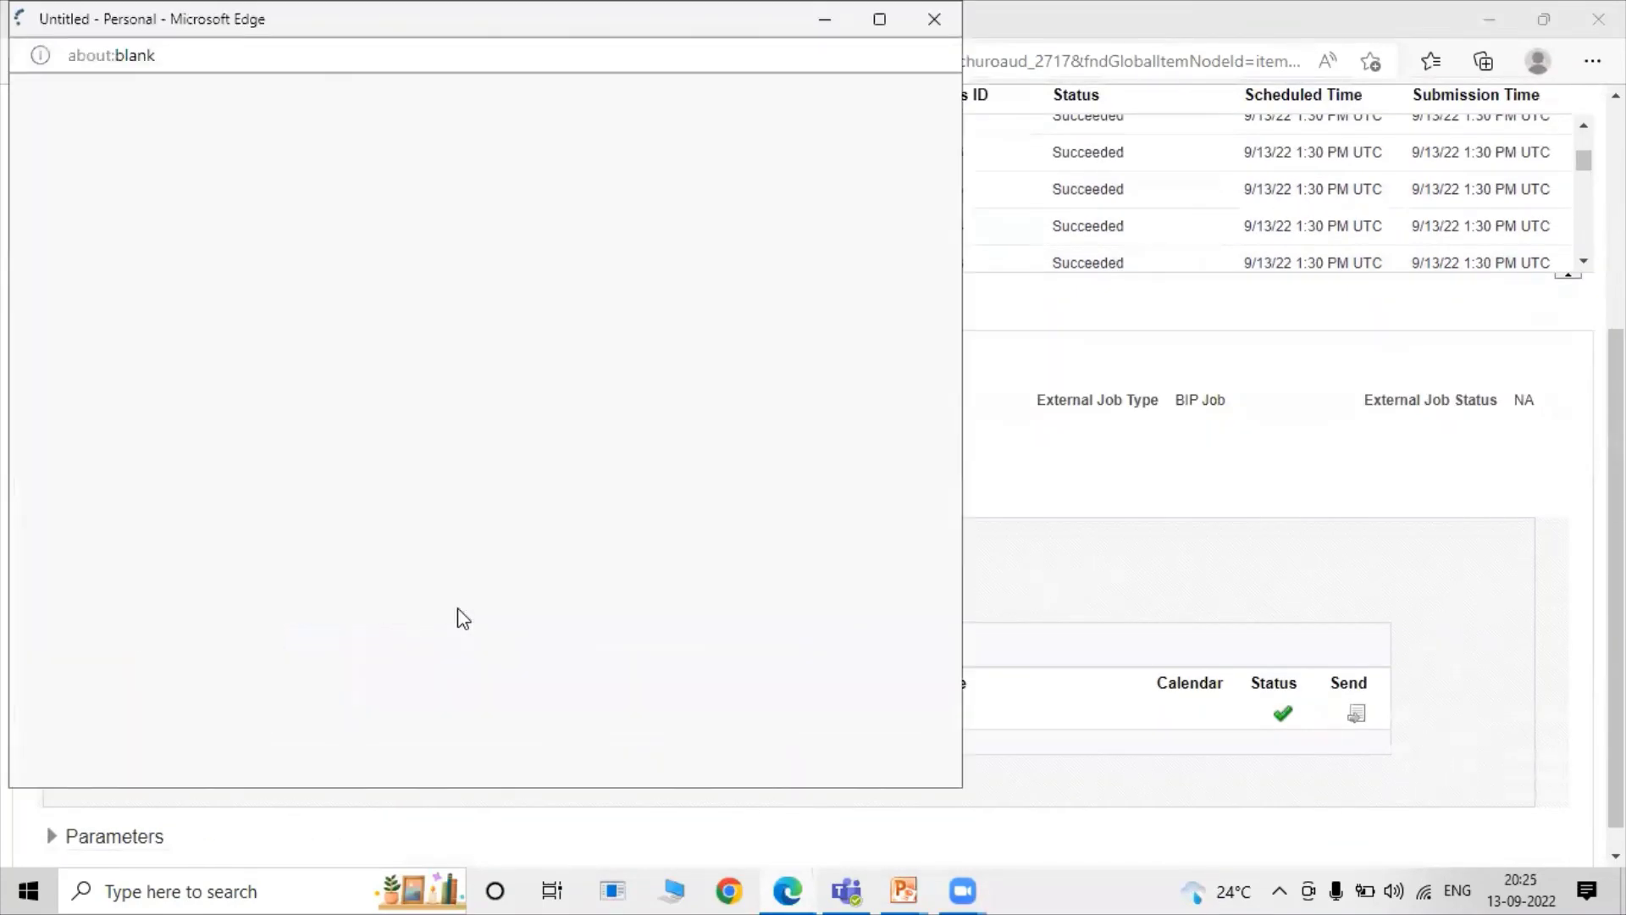
left_click(1194, 771)
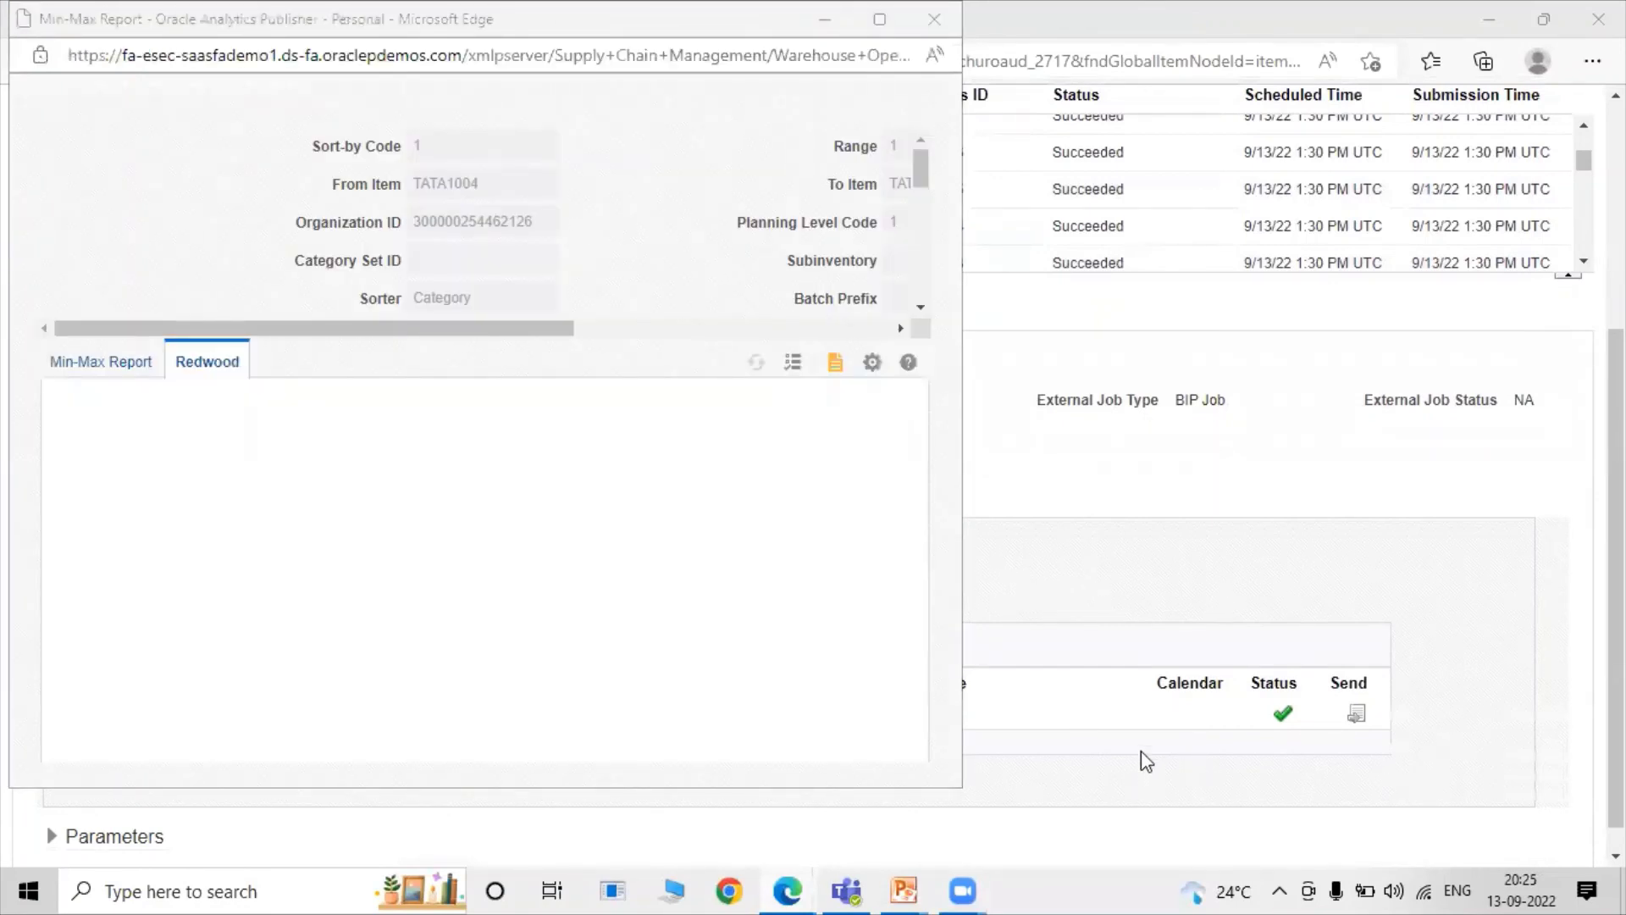
Render the Redwood layout of the Min-Max Report as PDF and maximize the report window.
left_click(835, 362)
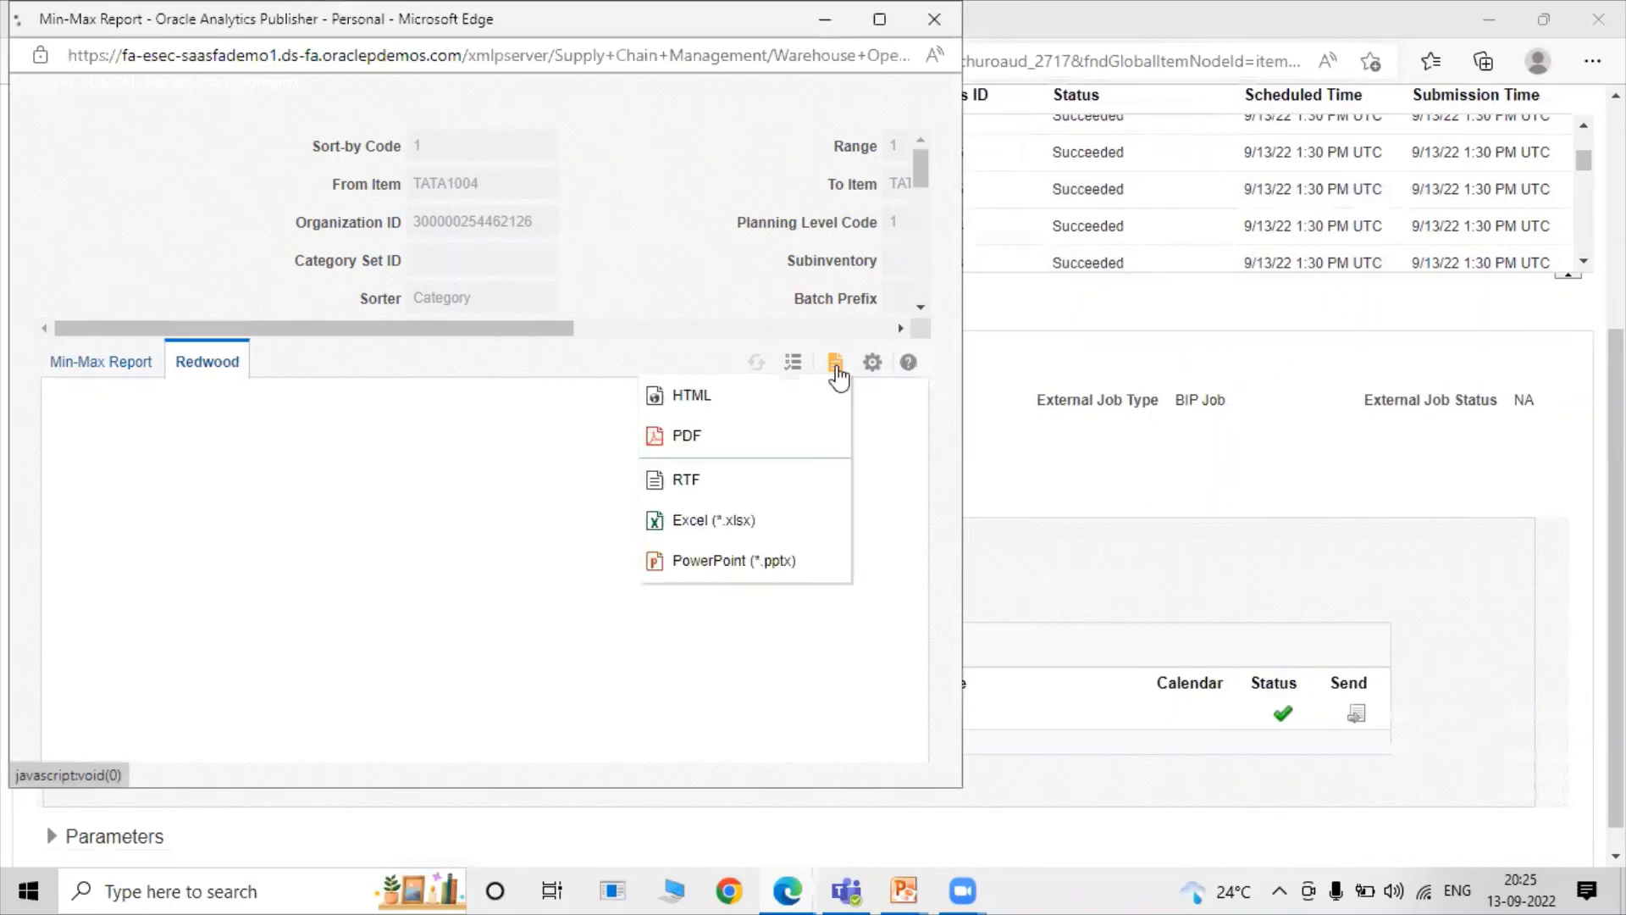
left_click(760, 439)
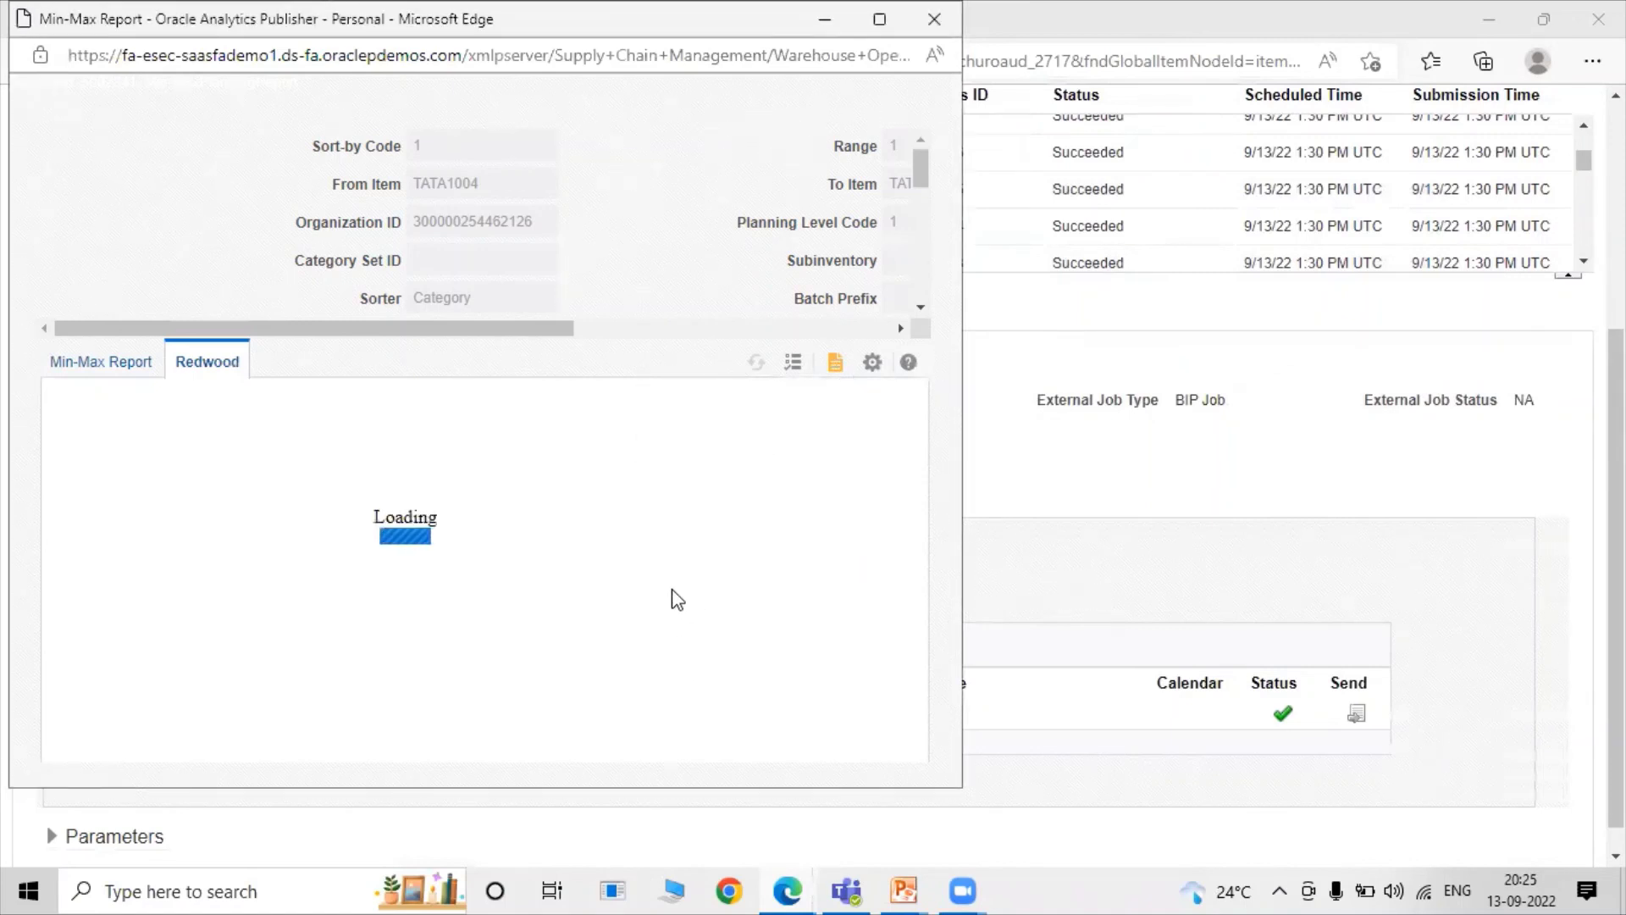
left_click(880, 19)
Examine the enlarged Min-Max Report, covering its report parameters, batch name and the column headings of the item quantity table.
scroll(982, 642, "down", 5)
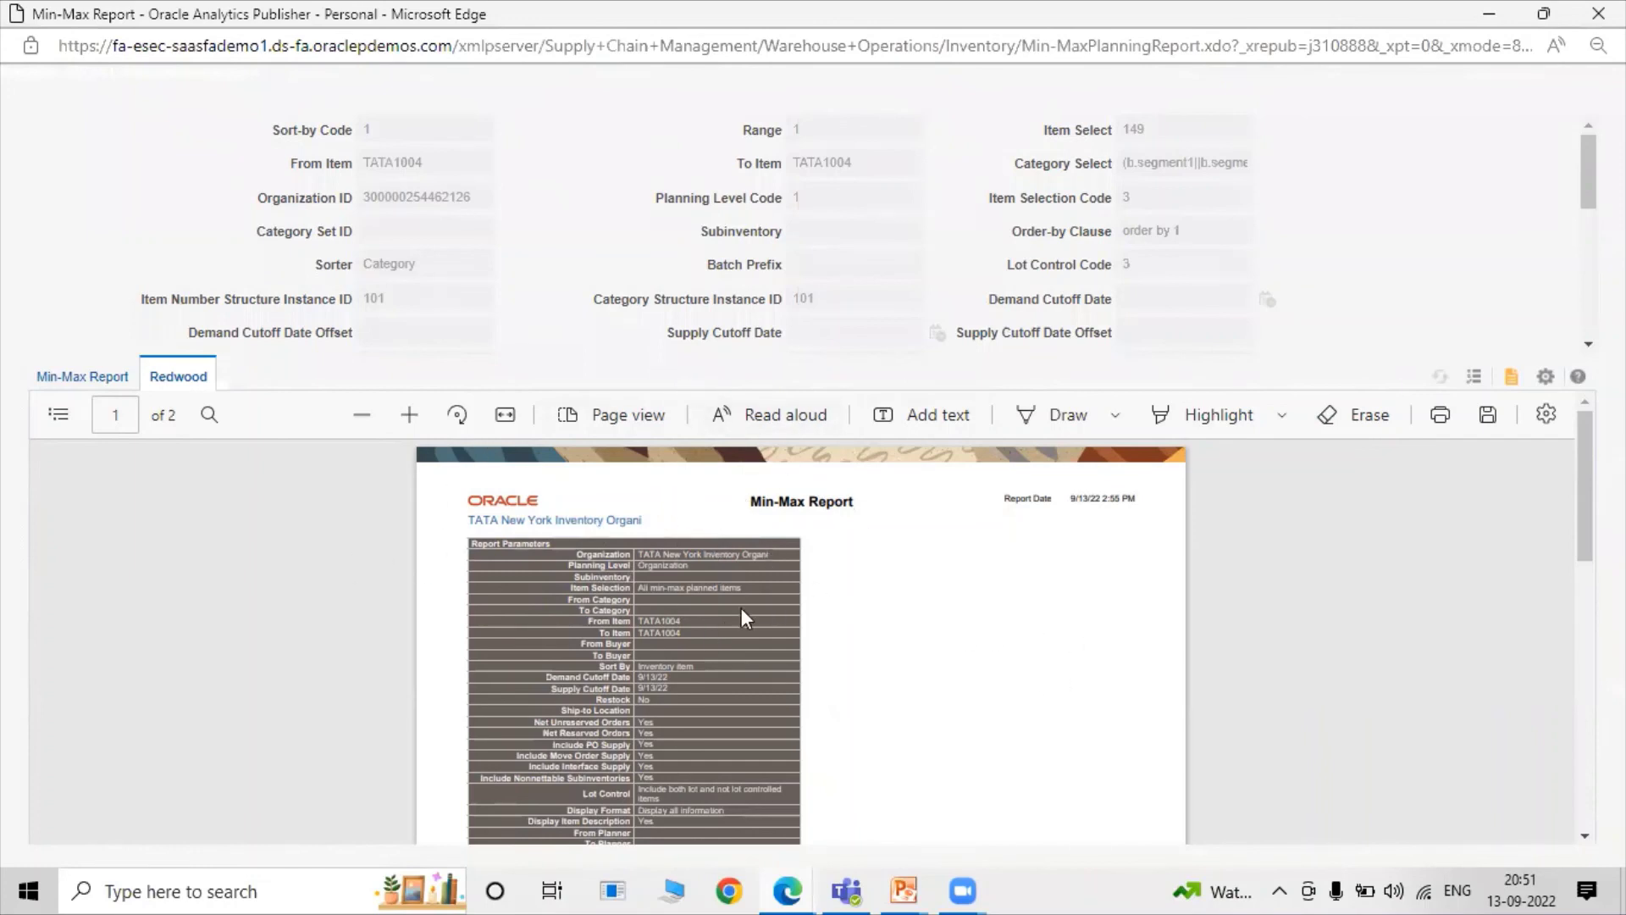
left_click(408, 417)
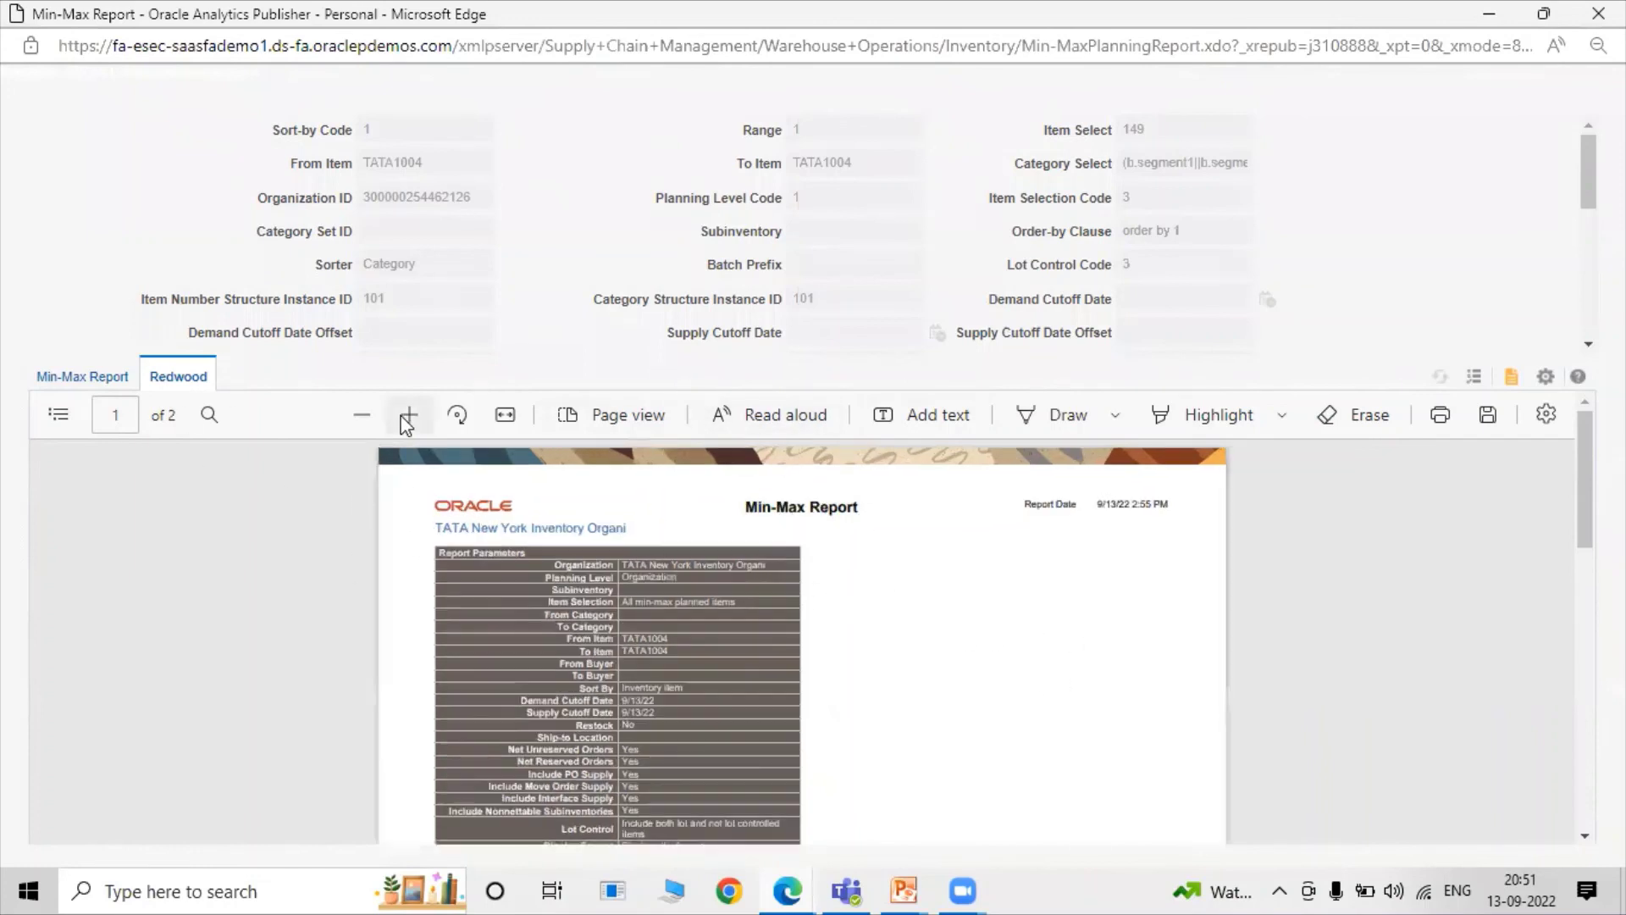
left_click(407, 417)
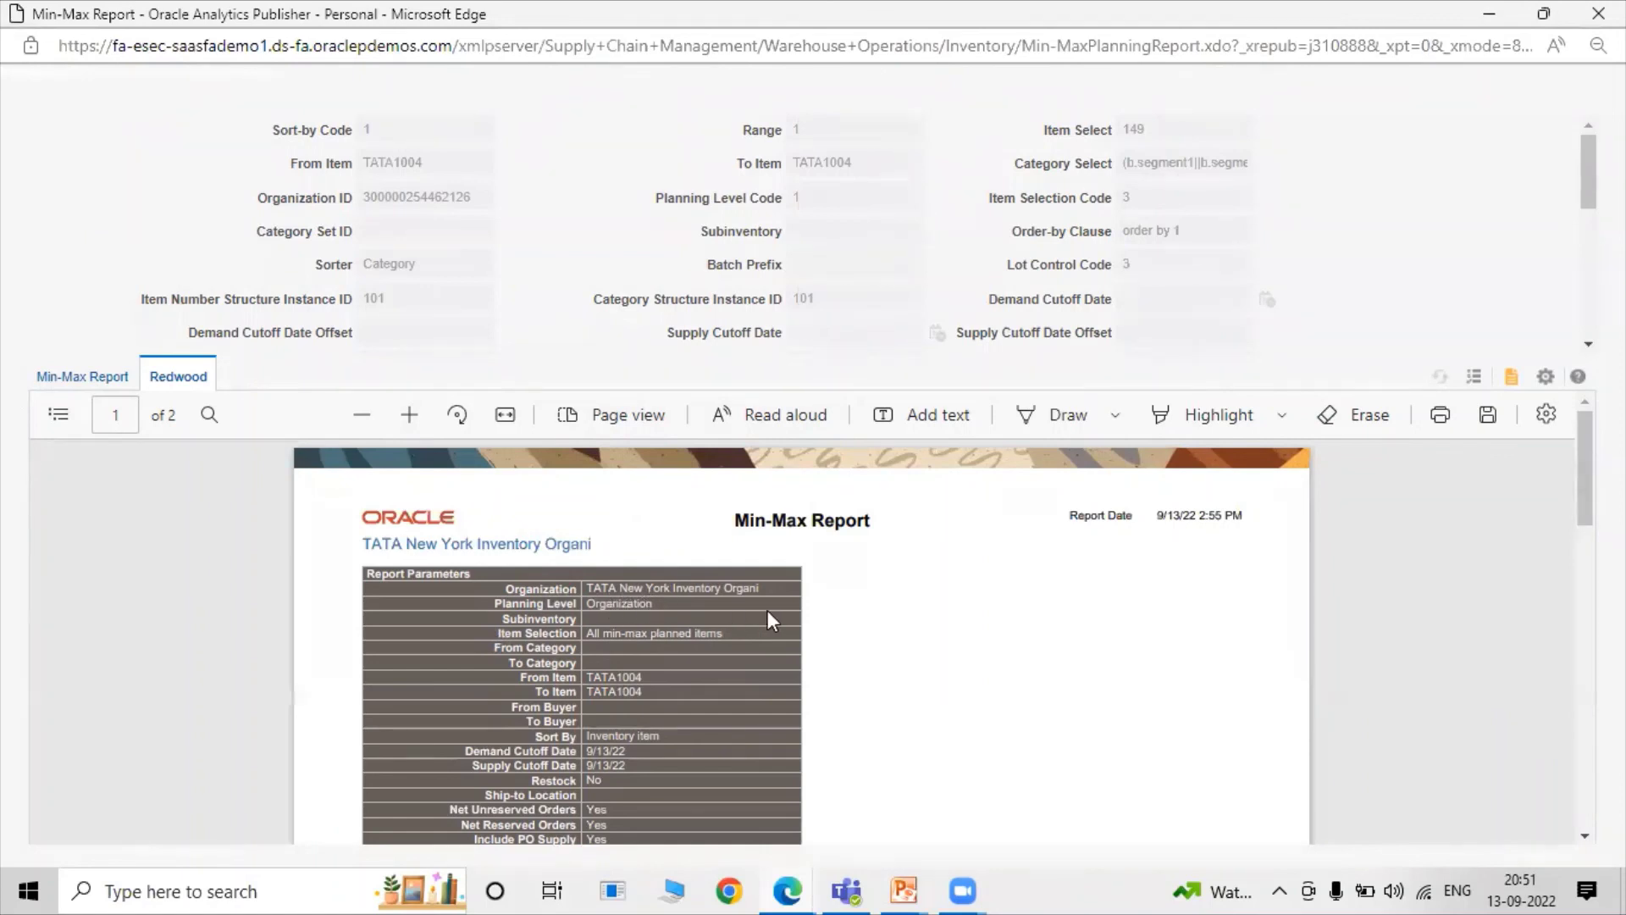
scroll(867, 621, "down", 2)
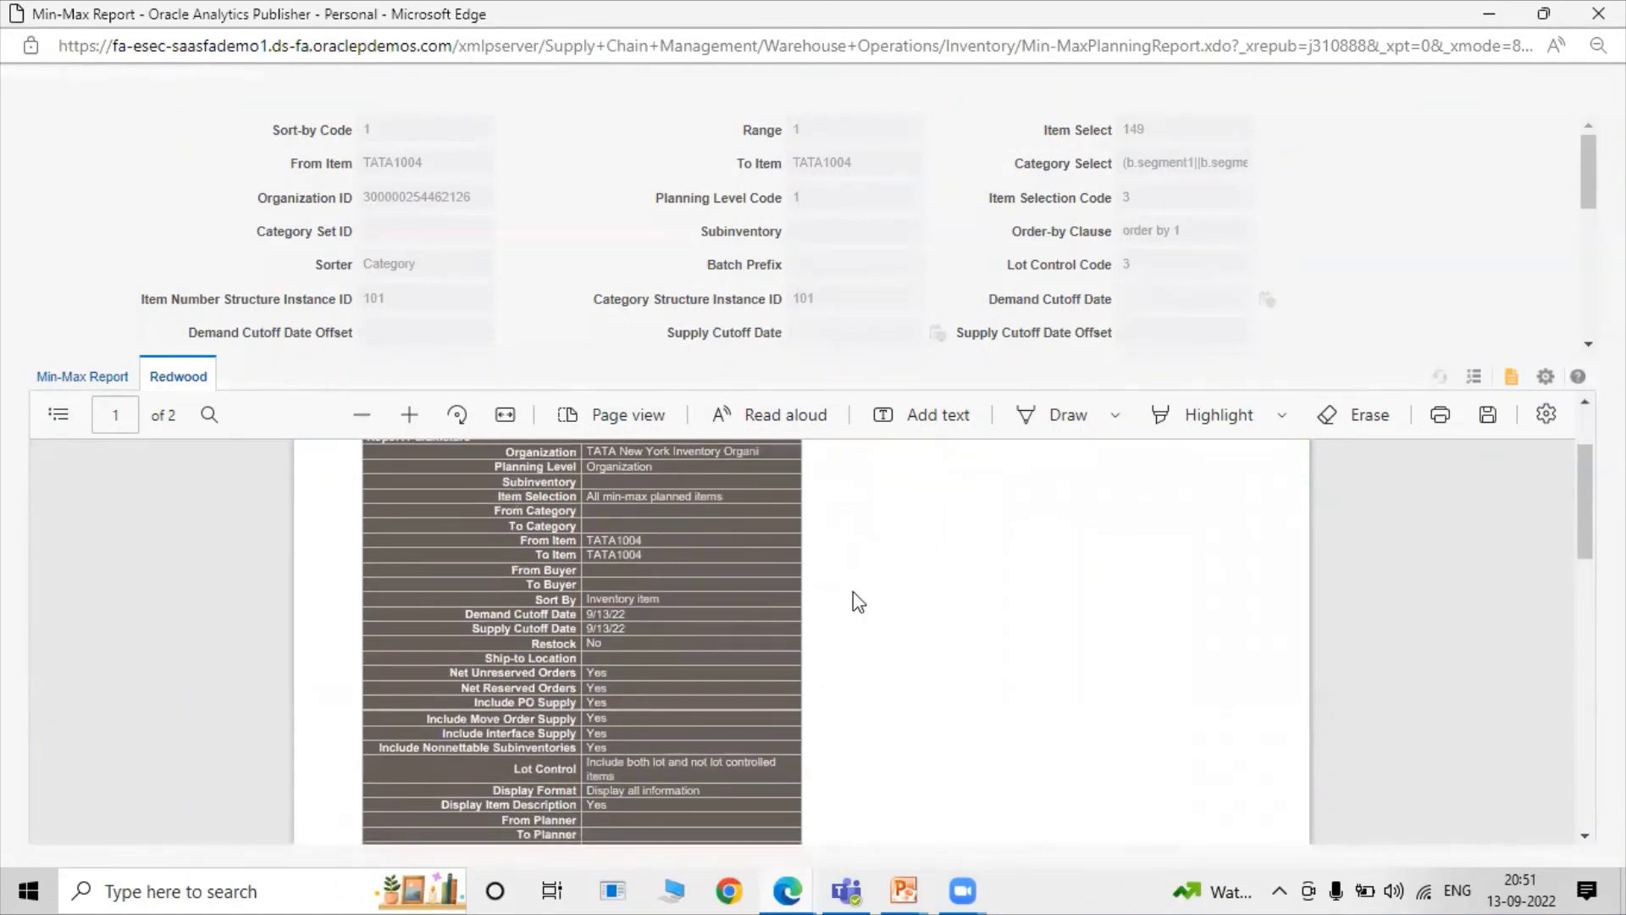
scroll(919, 644, "down", 1)
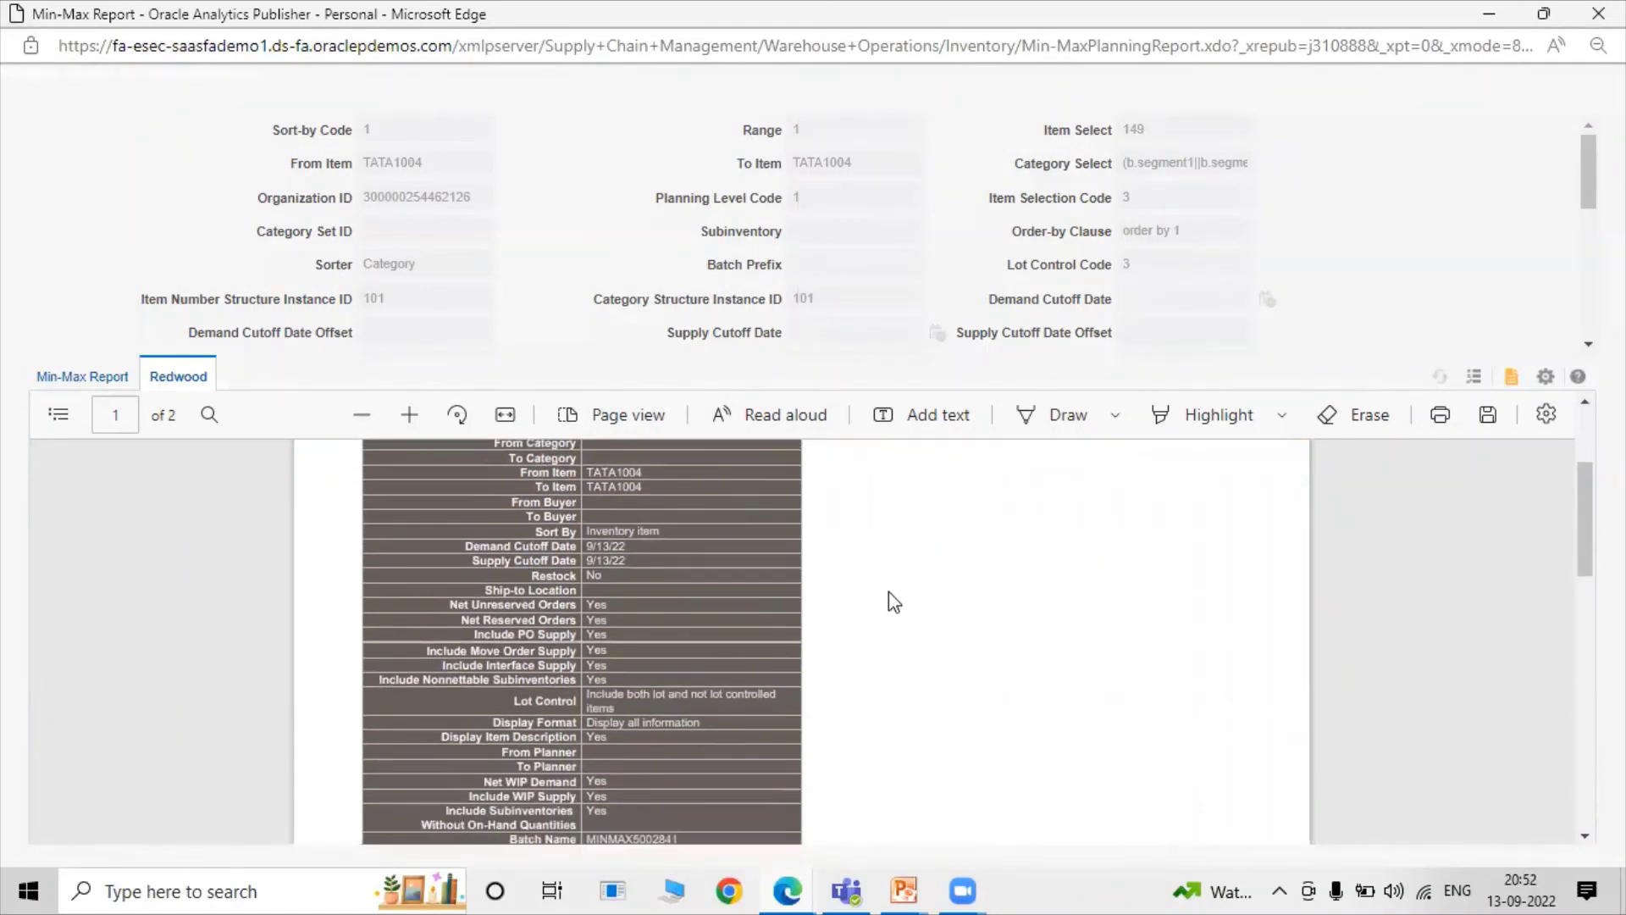
scroll(867, 587, "down", 5)
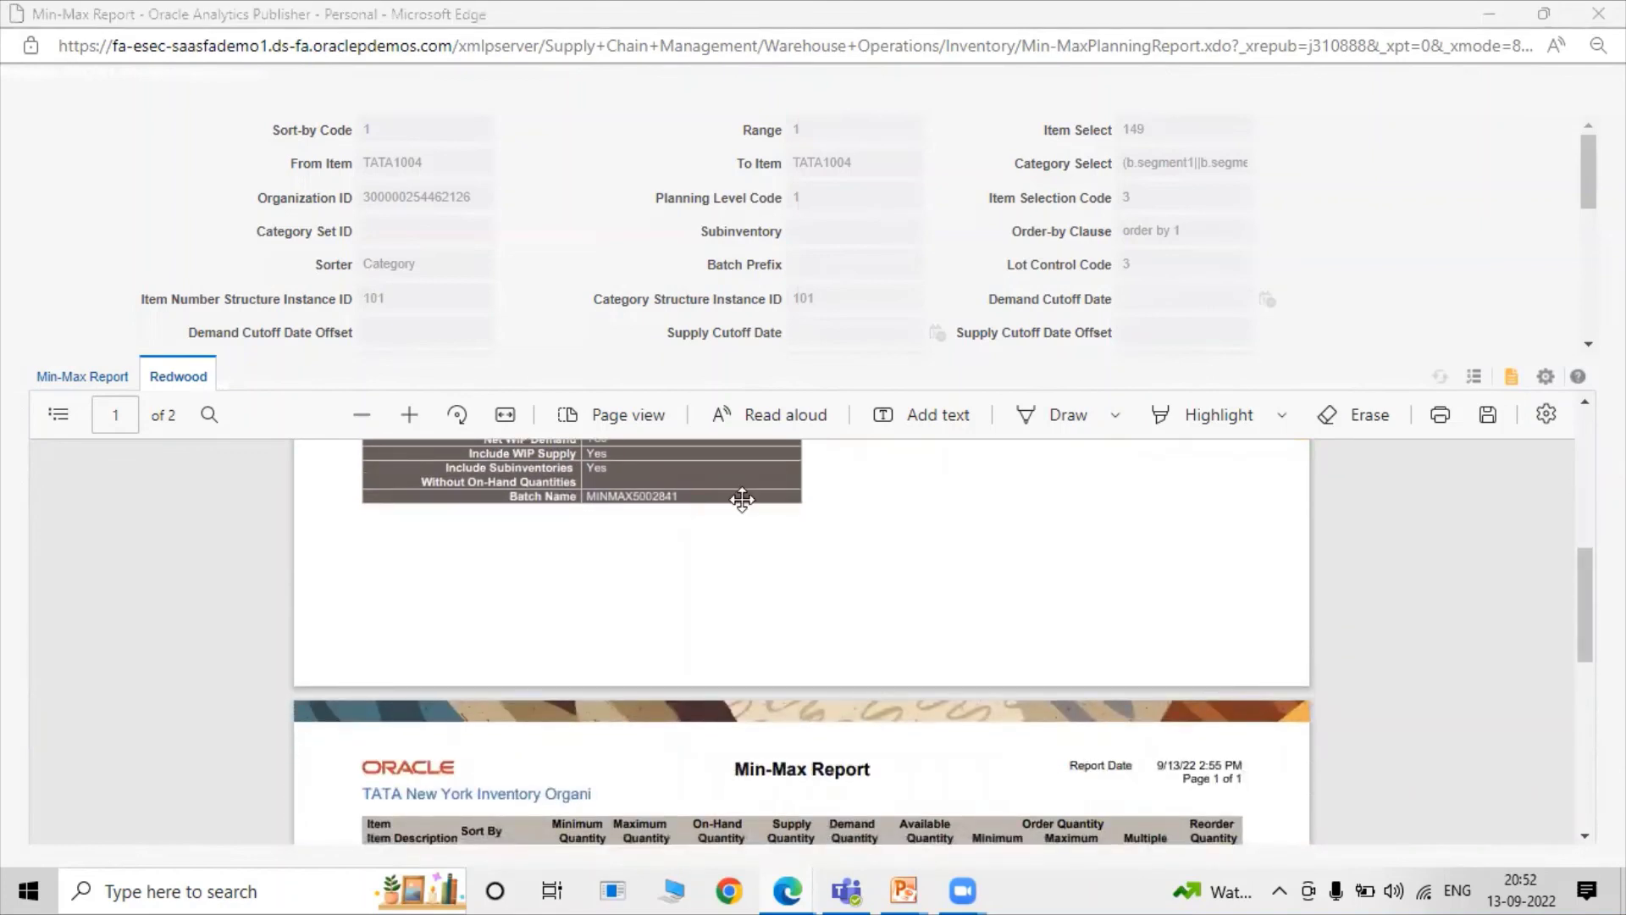
scroll(1327, 686, "up", 5)
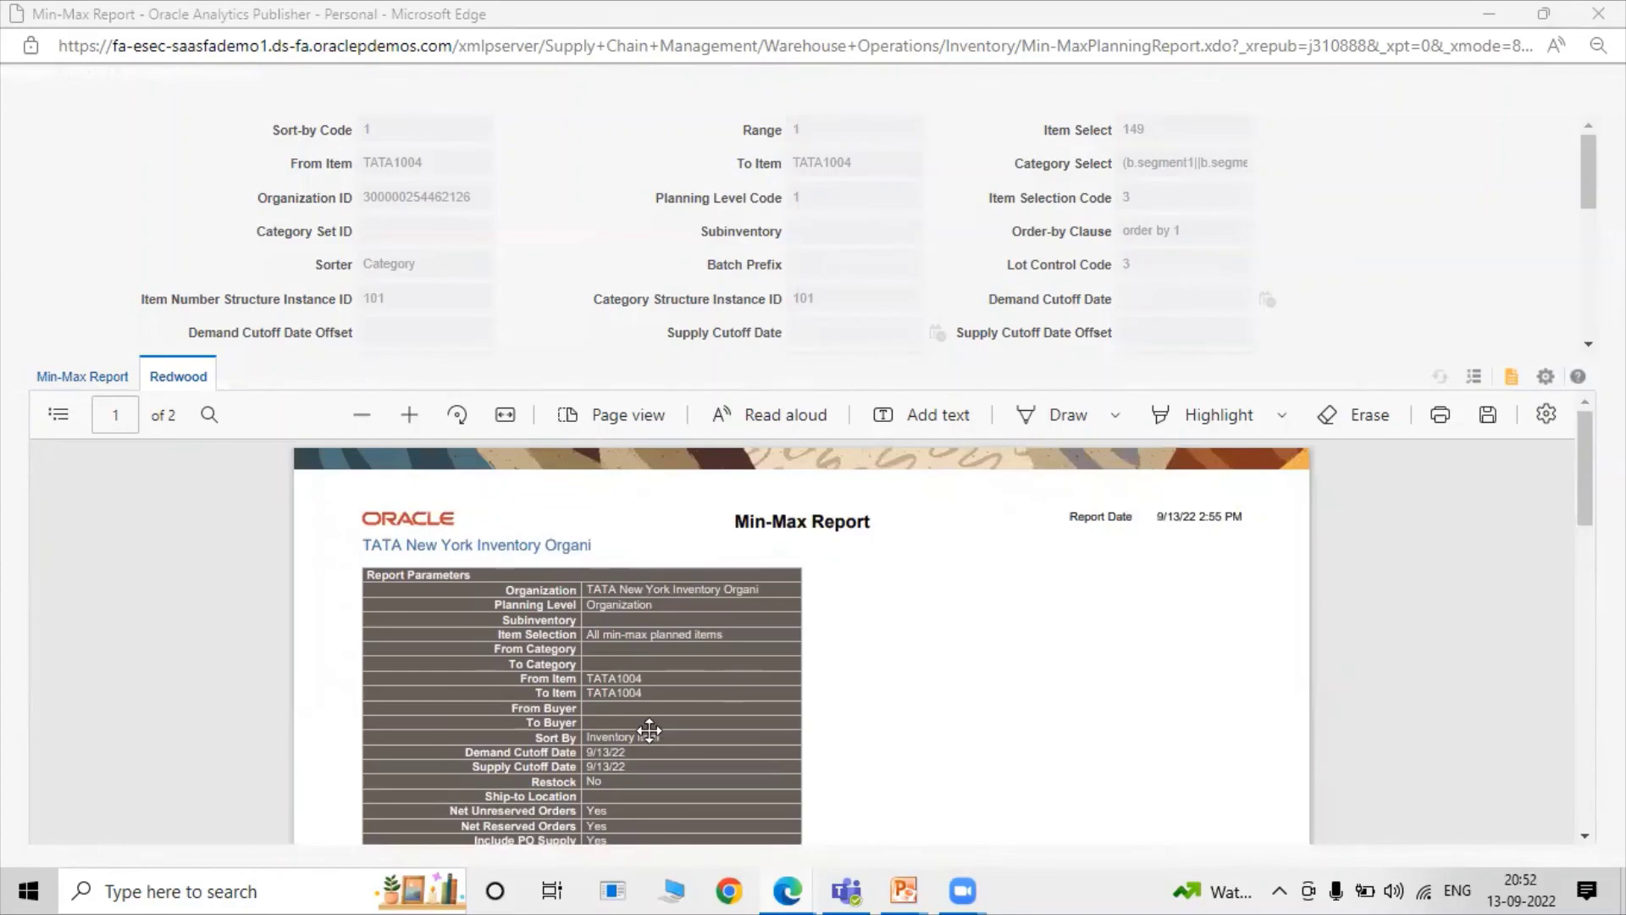
Switch to the closing Thank You slide of the PowerPoint presentation.
key("alt+Tab")
key("alt+Tab")
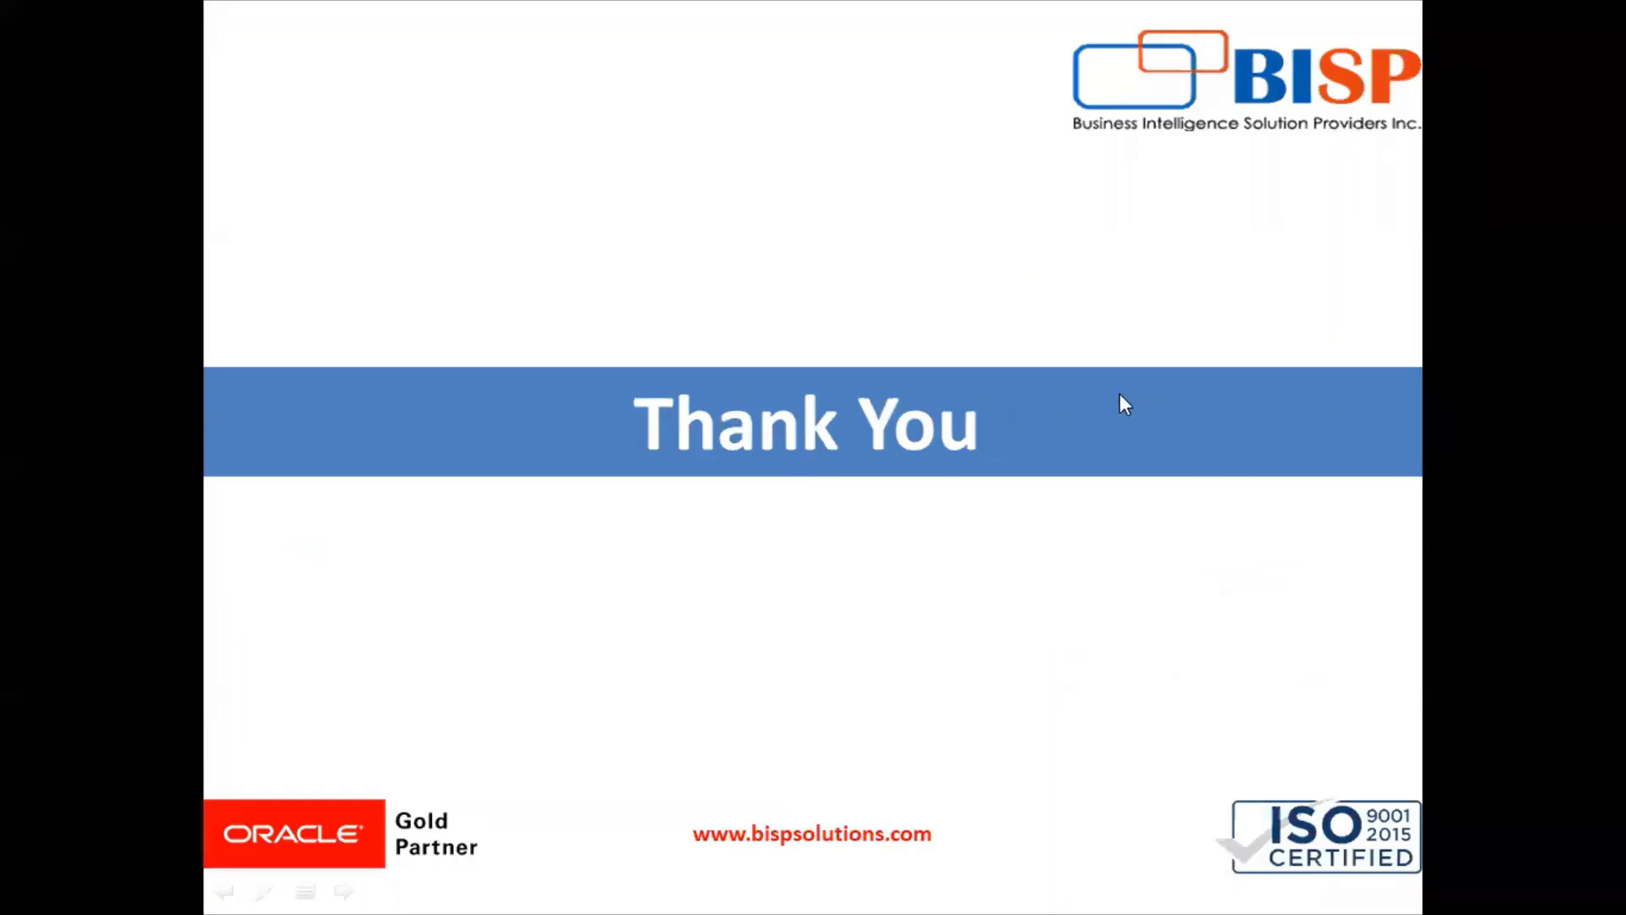